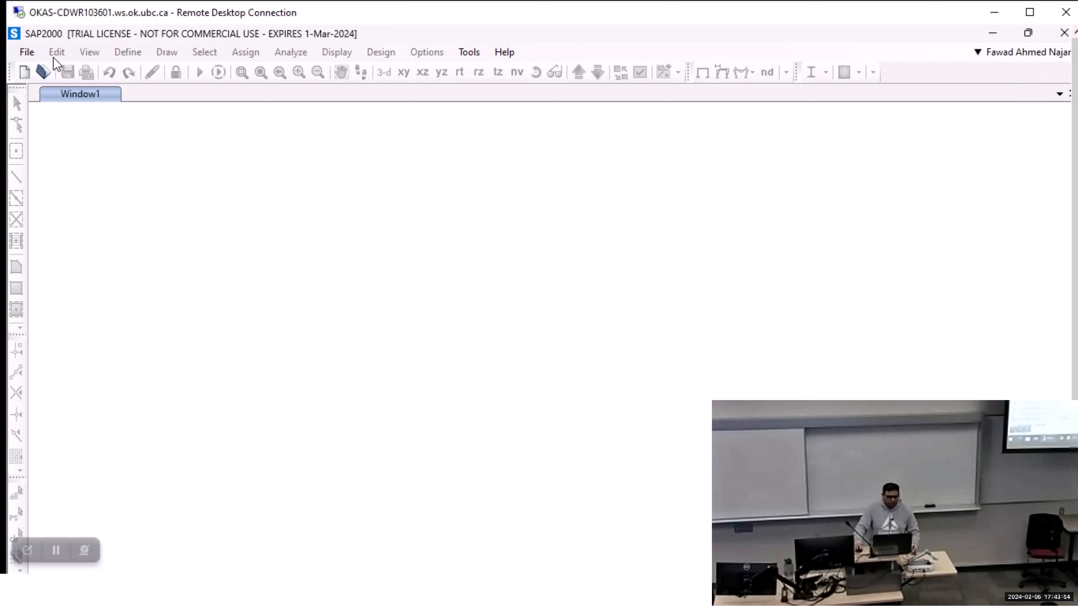
# Start a new model and bring up its initialization settings and template choices.
pyautogui.click(28, 53)
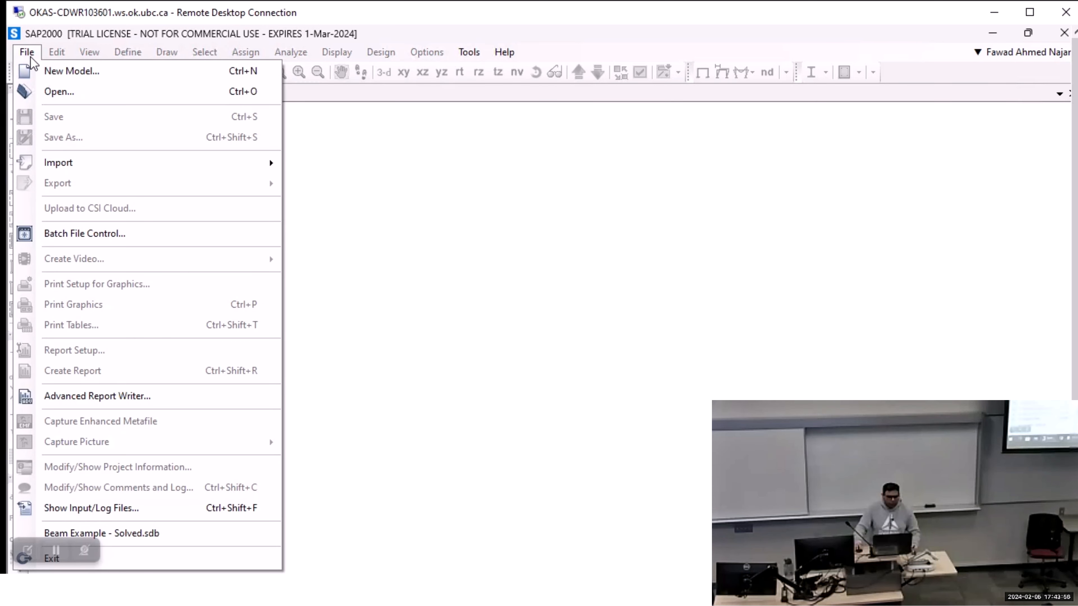
pyautogui.click(27, 53)
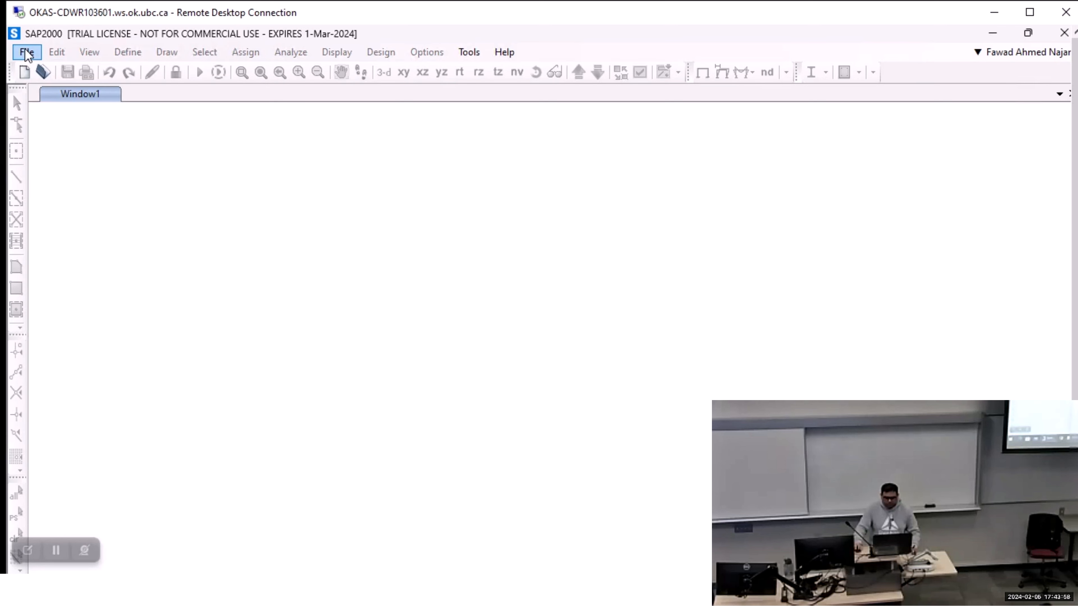
pyautogui.click(28, 58)
pyautogui.click(74, 70)
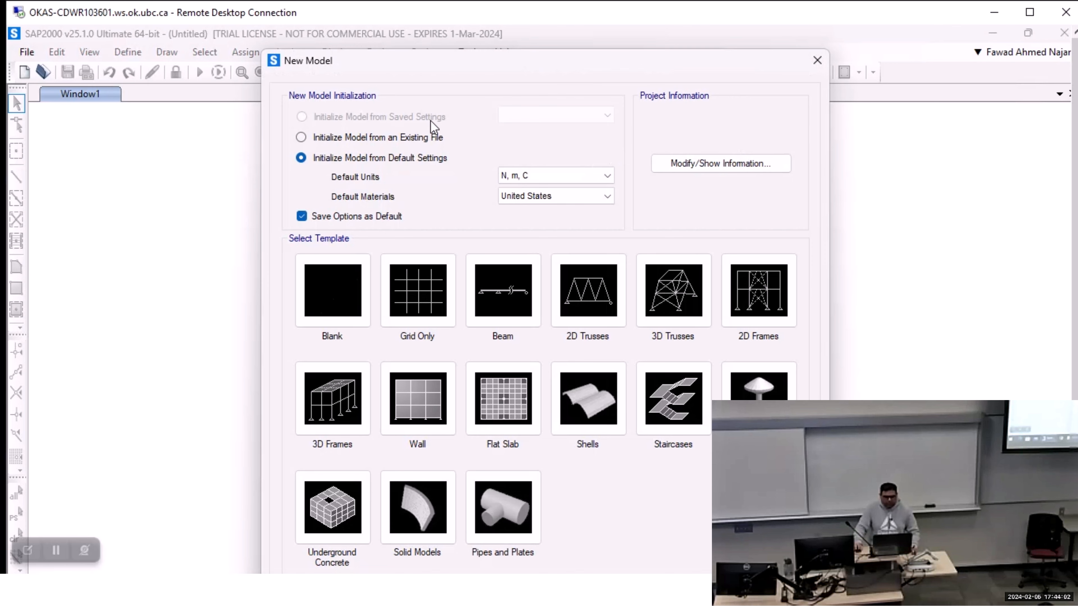
pyautogui.moveTo(448, 61); pyautogui.dragTo(442, 29)
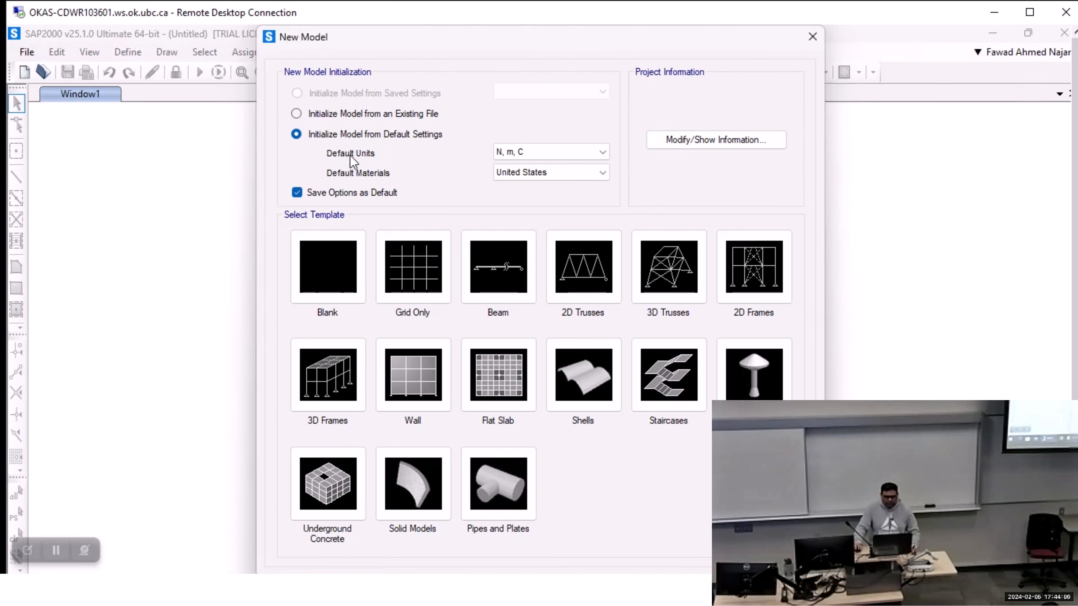
# Use N, m, C as the default units and United States as the default materials for the new model.
pyautogui.click(536, 156)
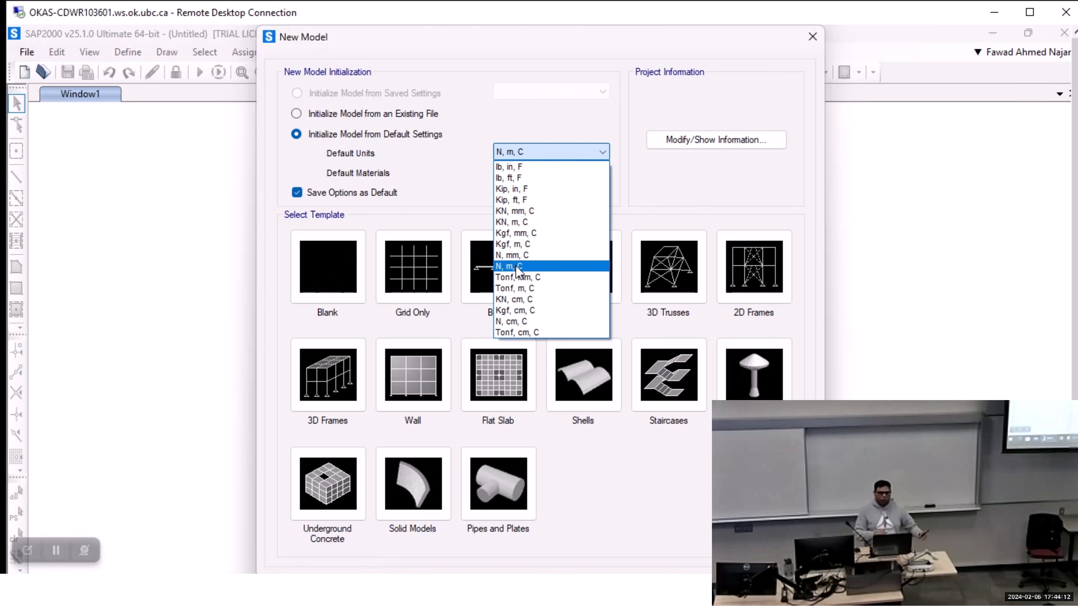
pyautogui.click(515, 265)
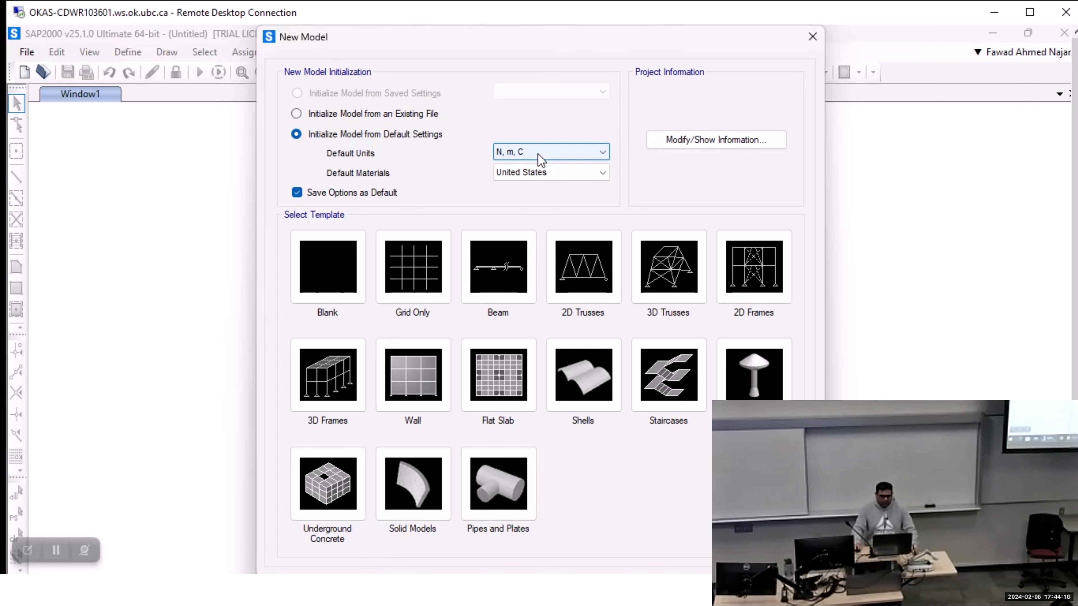
pyautogui.click(579, 178)
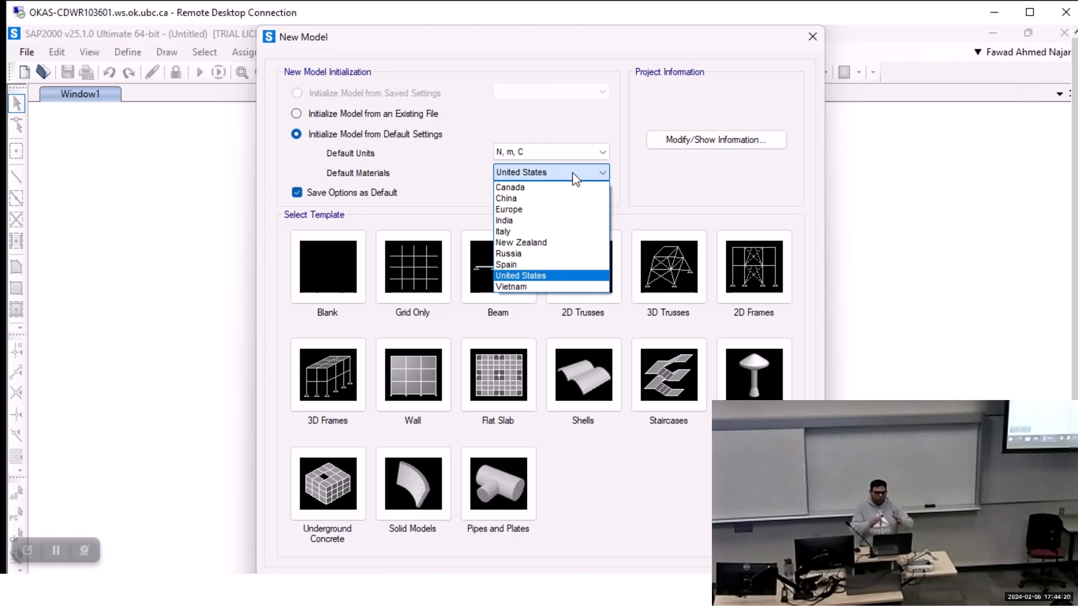
pyautogui.click(573, 174)
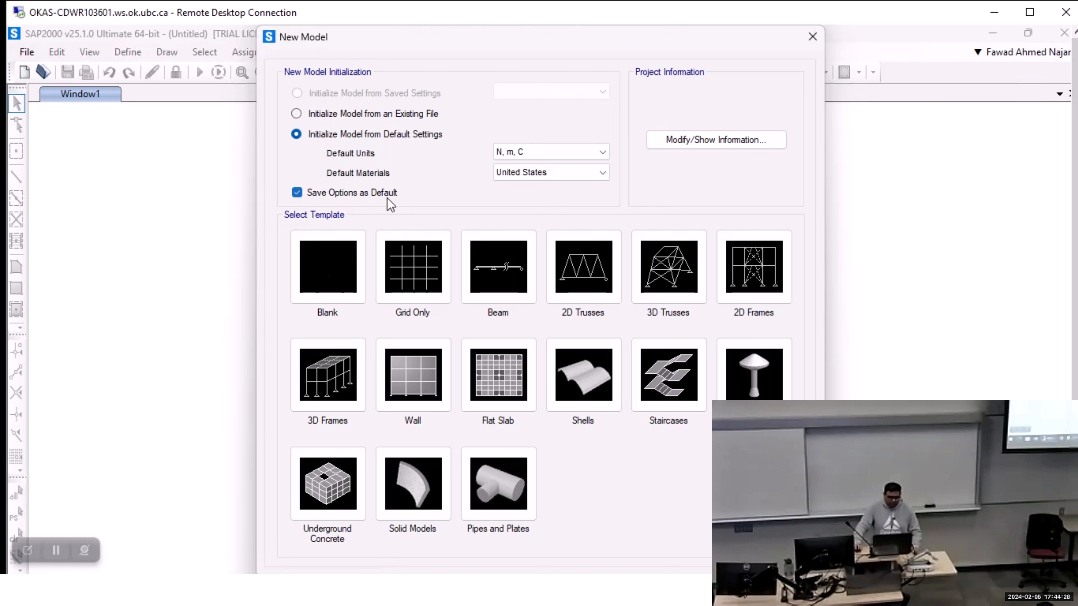
# Create the model from the Grid Only template, keeping N, m, C as the default units.
pyautogui.click(403, 255)
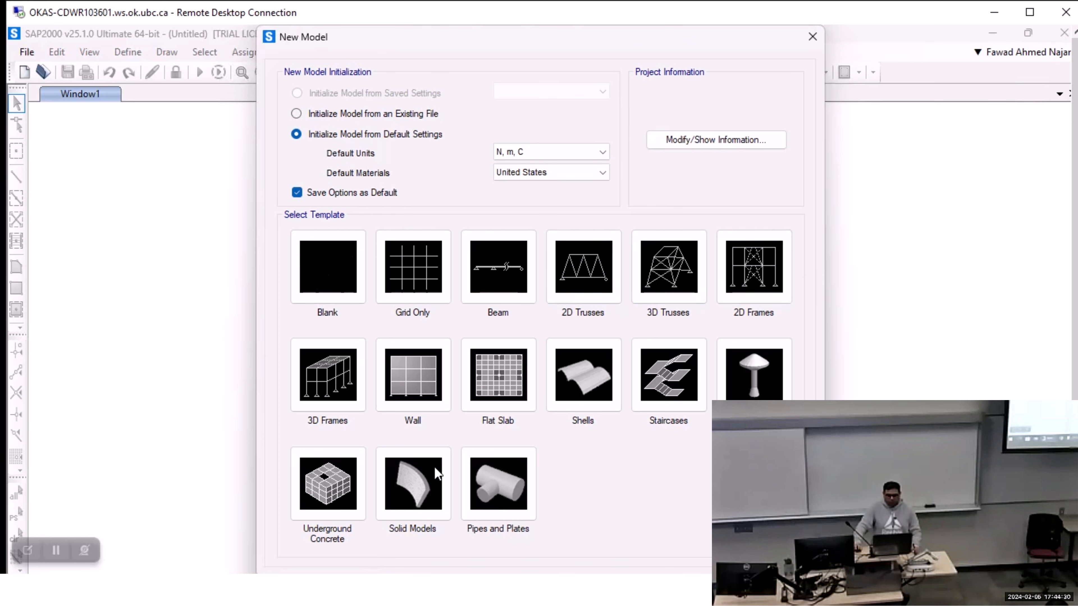
pyautogui.click(323, 285)
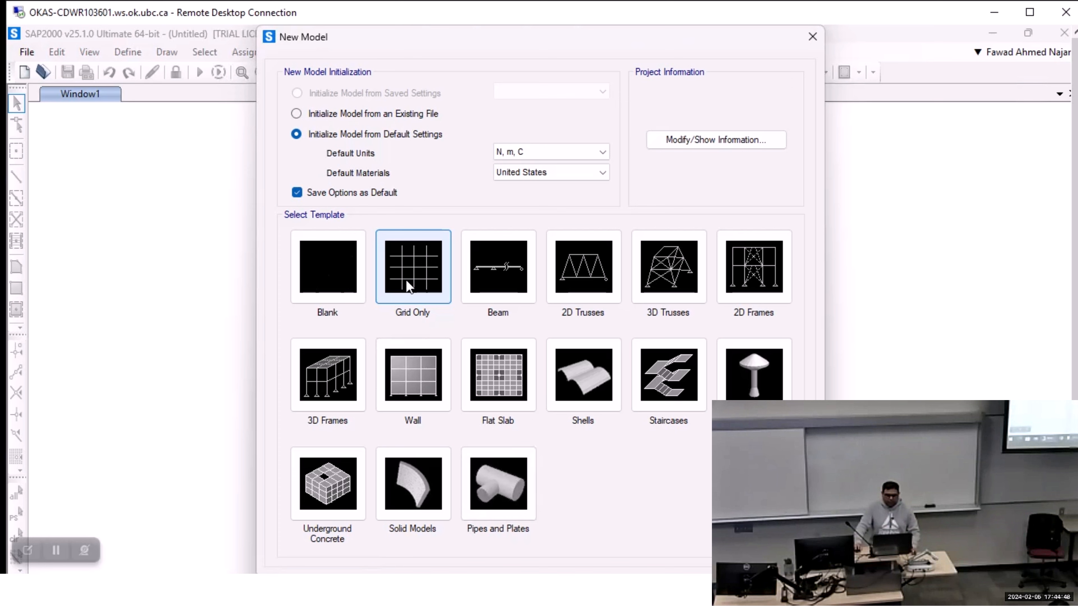
pyautogui.click(525, 157)
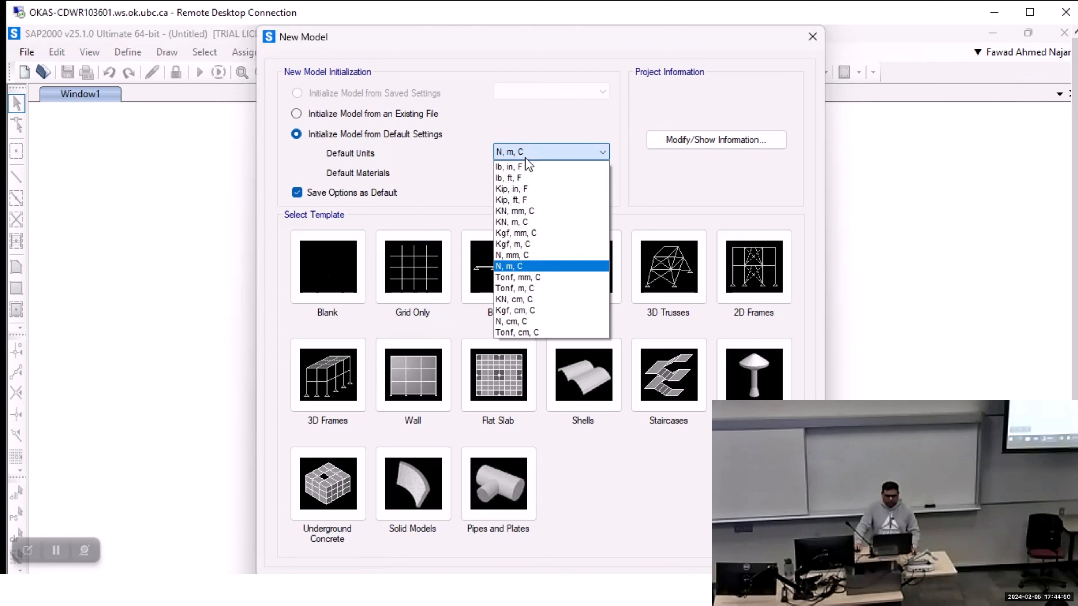
pyautogui.click(523, 158)
pyautogui.click(411, 278)
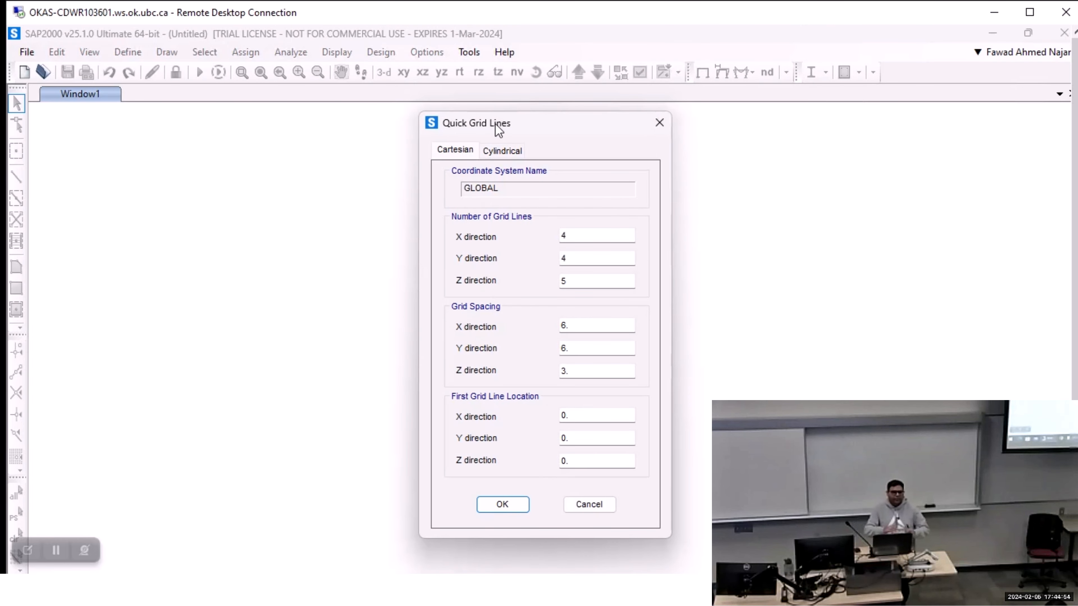
# Create a Cartesian grid with 4 X, 4 Y and 5 Z lines, spaced 6, 6 and 3 m, with first lines at 0.
pyautogui.moveTo(495, 123); pyautogui.dragTo(491, 107)
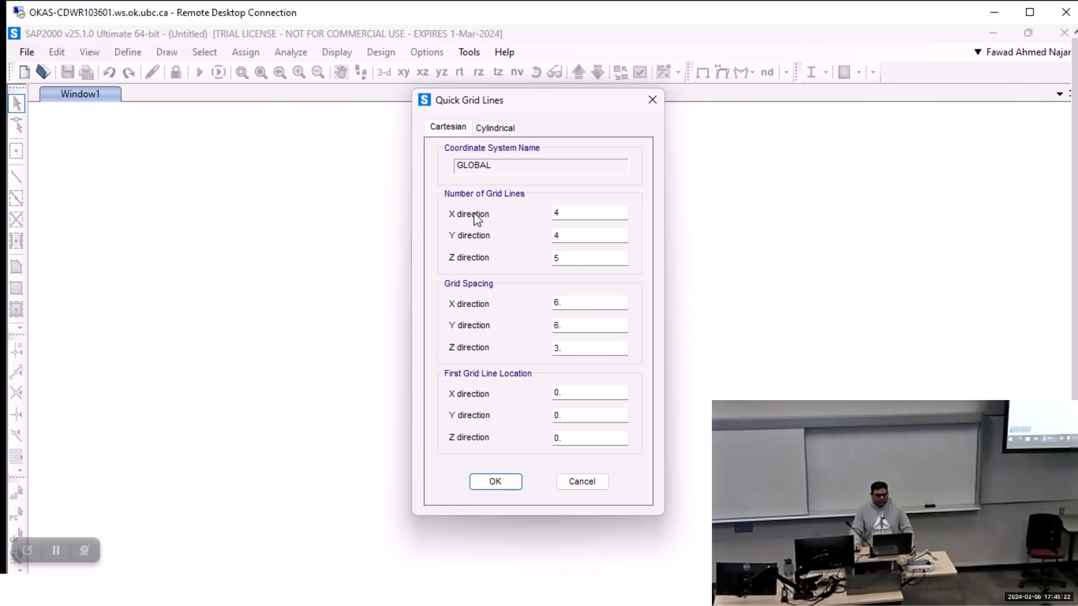
pyautogui.doubleClick(571, 212)
pyautogui.moveTo(576, 234); pyautogui.dragTo(551, 262)
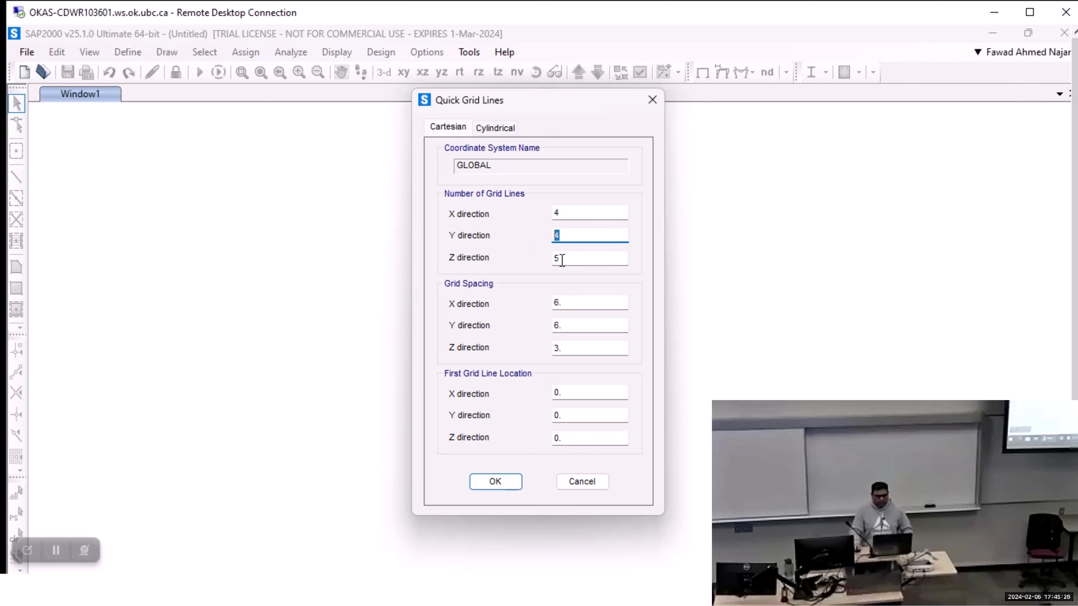
pyautogui.moveTo(579, 216); pyautogui.dragTo(536, 213)
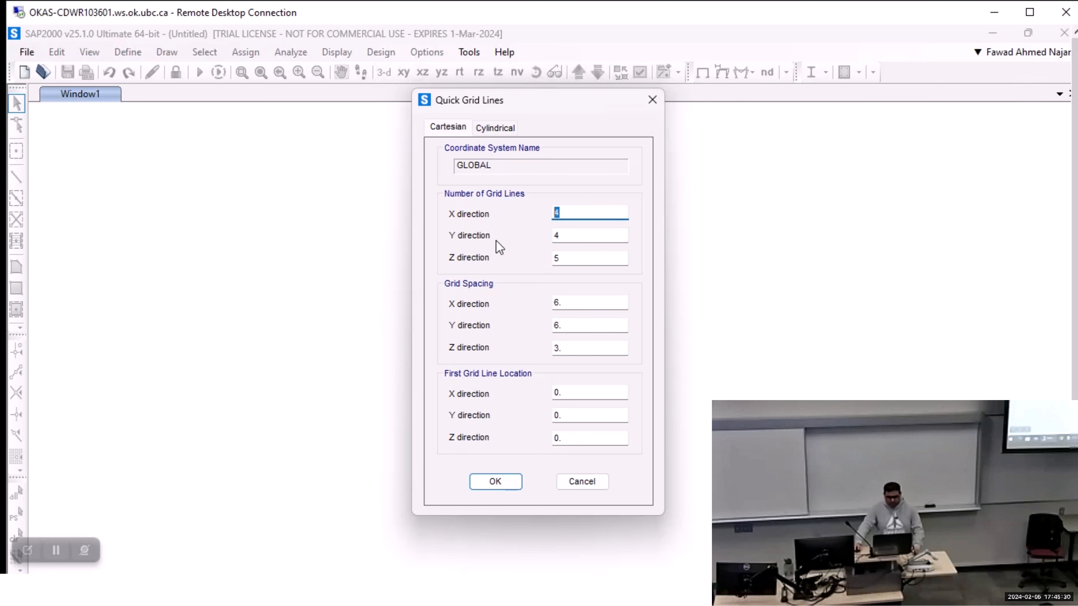
pyautogui.click(582, 237)
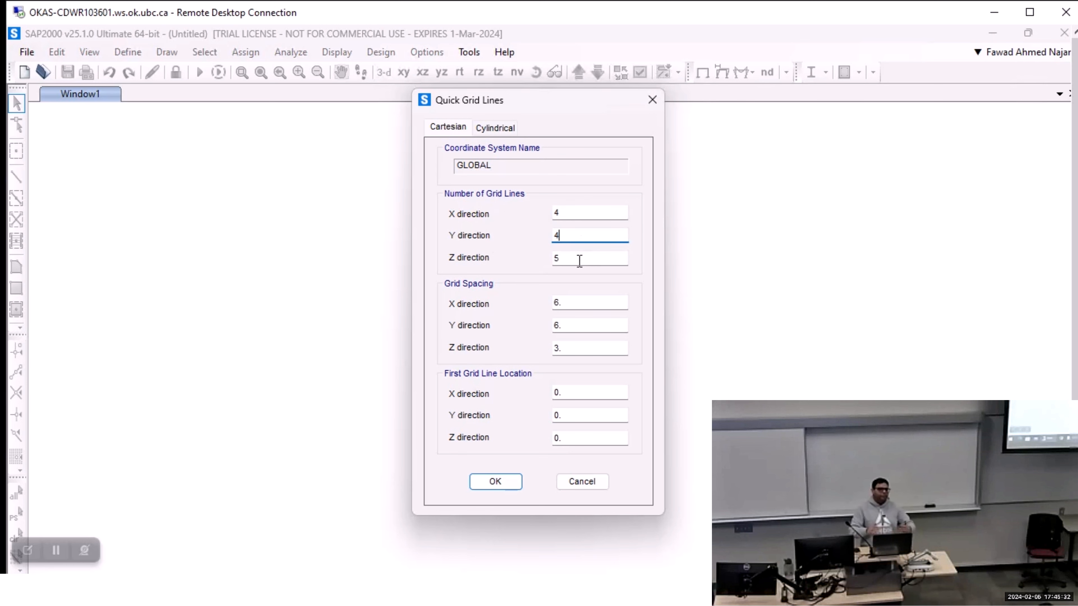
pyautogui.click(579, 261)
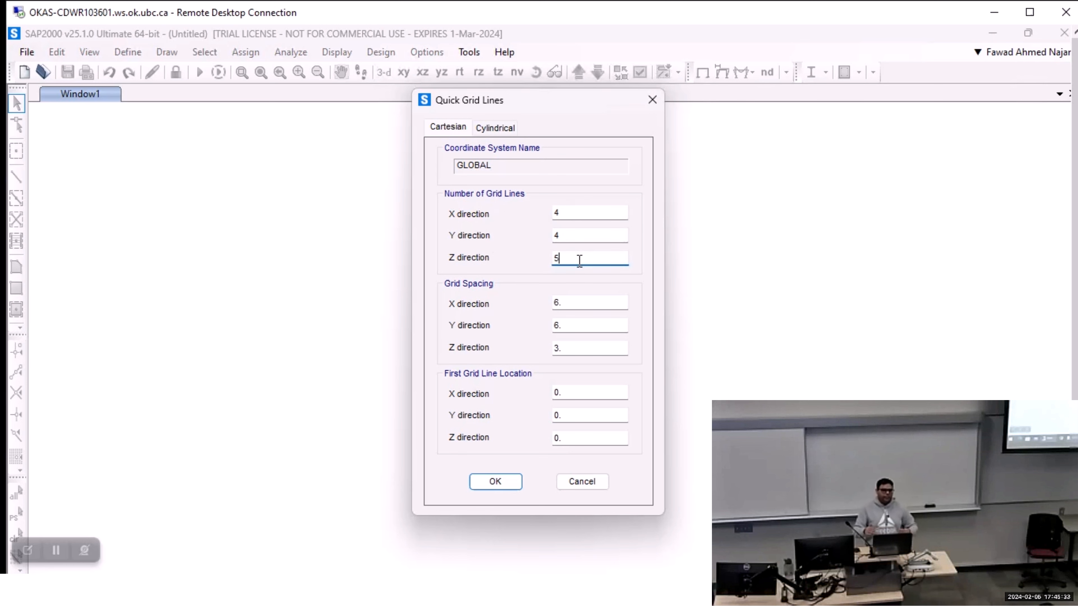
pyautogui.click(577, 304)
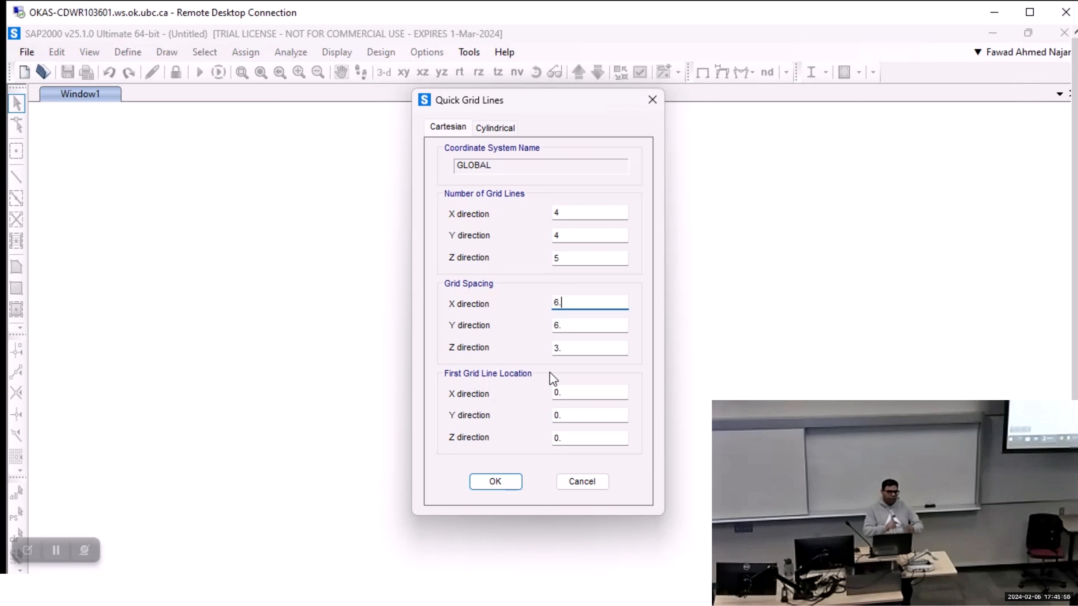
pyautogui.doubleClick(555, 394)
pyautogui.doubleClick(555, 414)
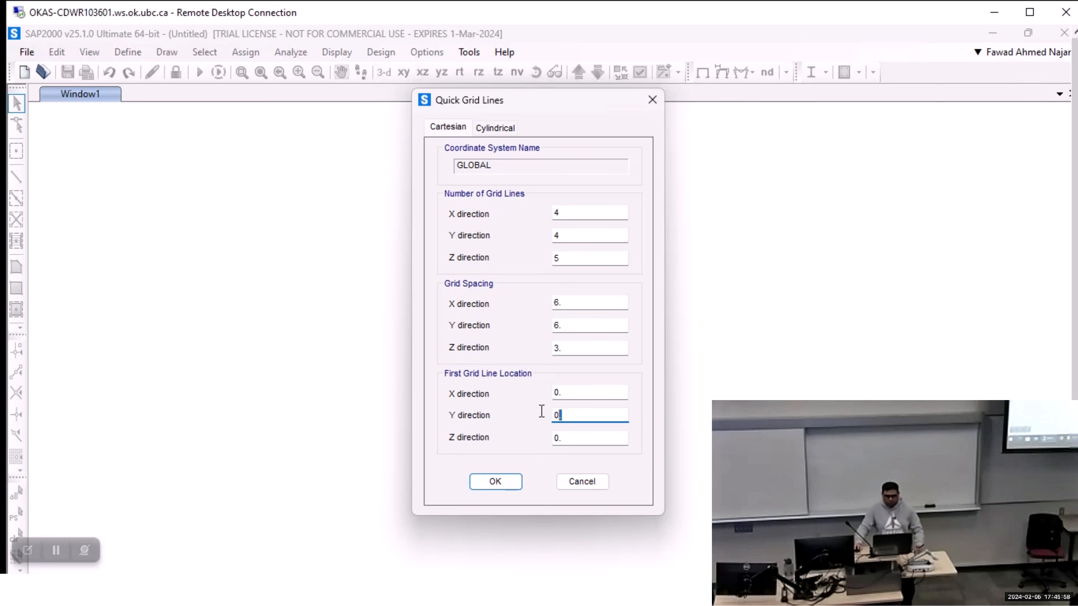
pyautogui.doubleClick(569, 438)
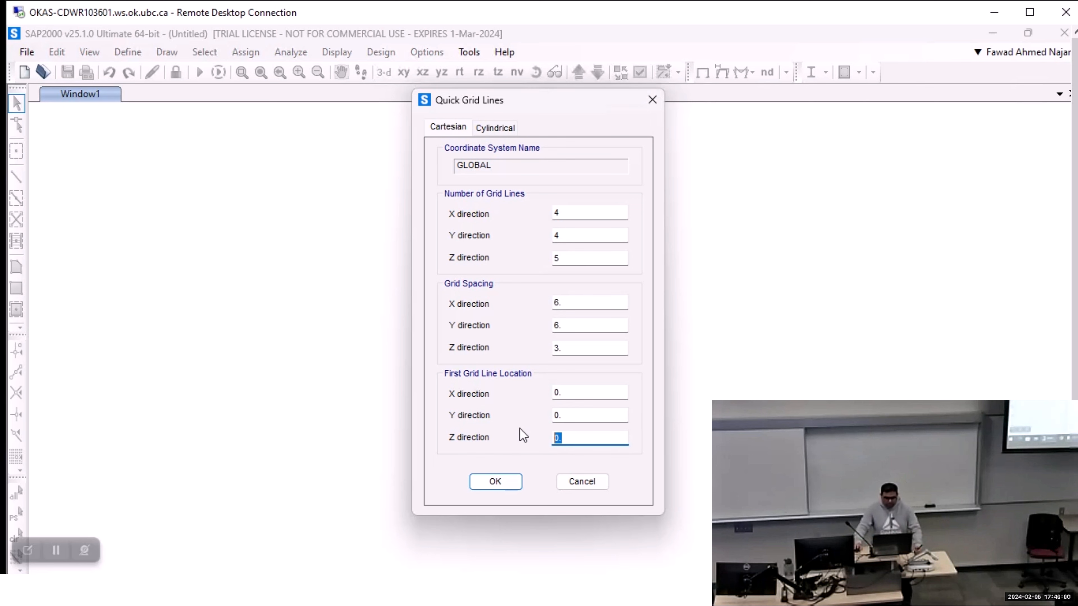
pyautogui.click(570, 438)
pyautogui.click(495, 482)
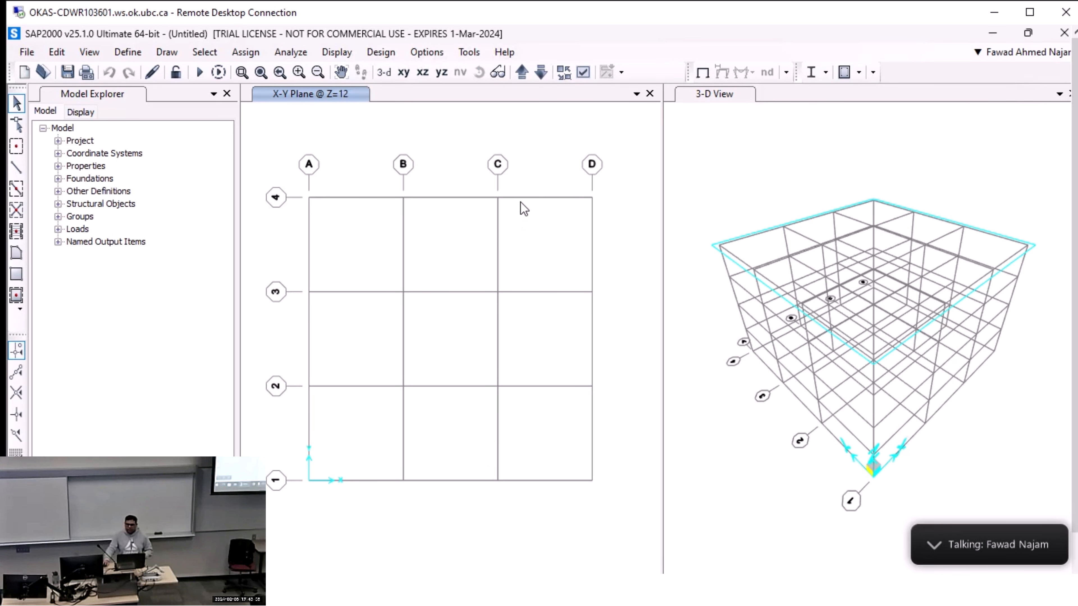
# Inspect the grid by rotating it in the 3-D view, and restore the default 3-D viewpoint.
pyautogui.click(717, 140)
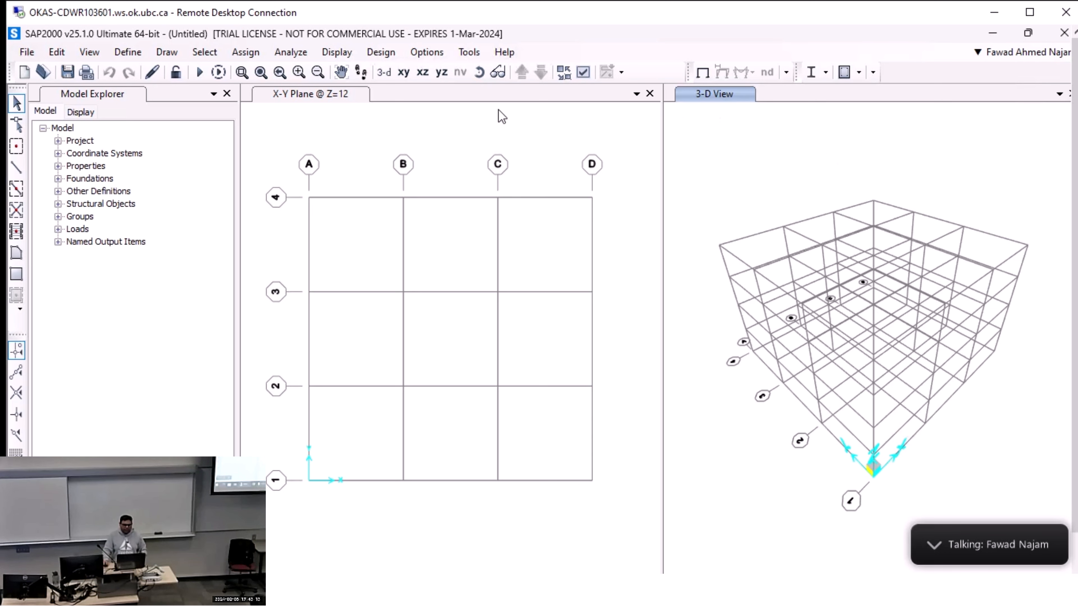
pyautogui.click(304, 135)
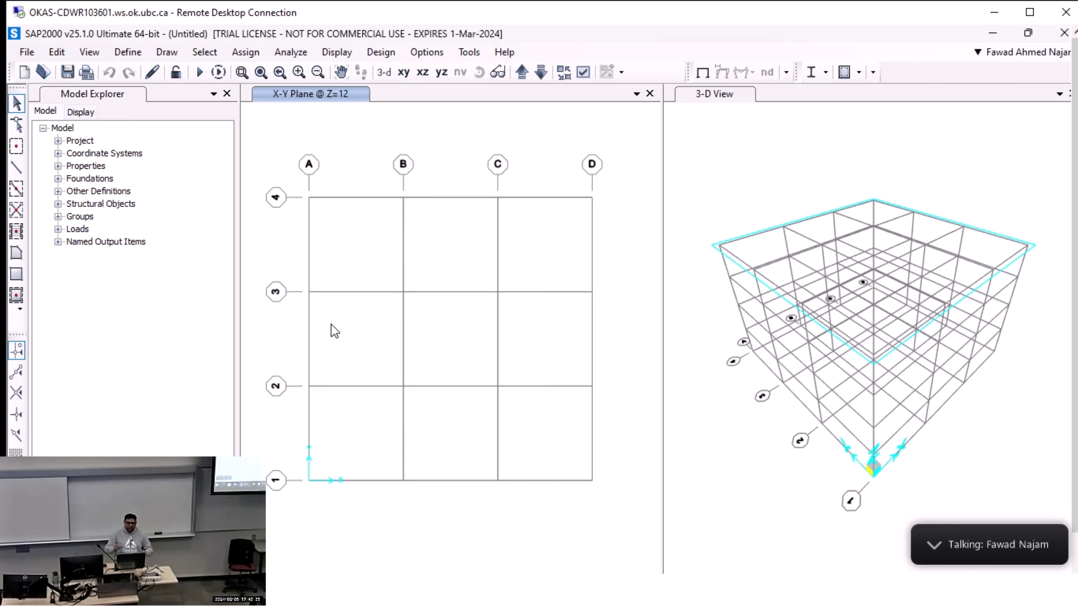
pyautogui.click(717, 152)
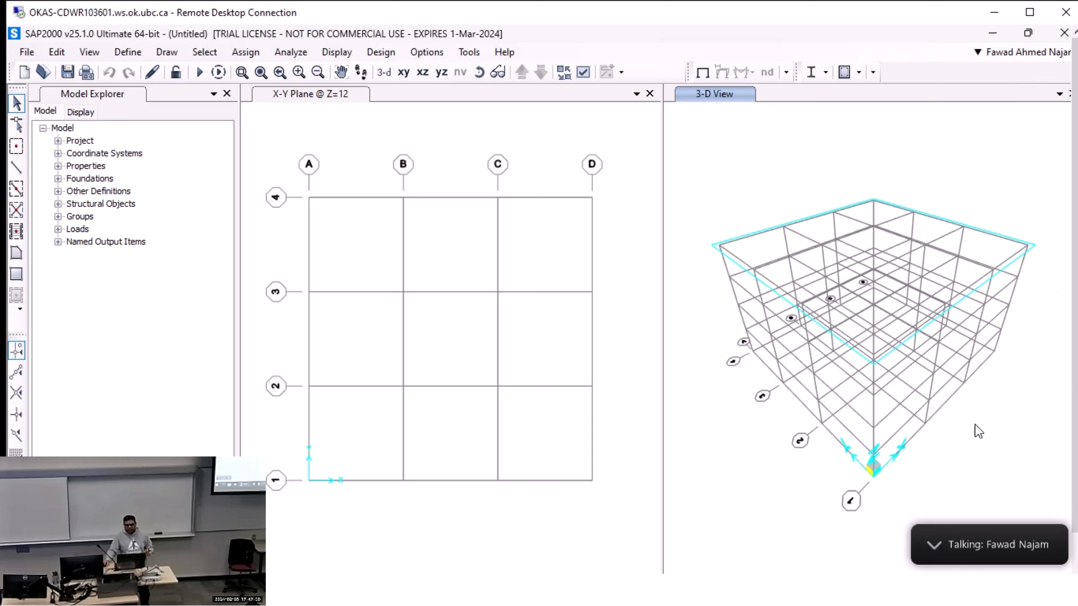
pyautogui.moveTo(975, 425); pyautogui.dragTo(774, 336)
pyautogui.moveTo(746, 285); pyautogui.dragTo(910, 304, button='middle')
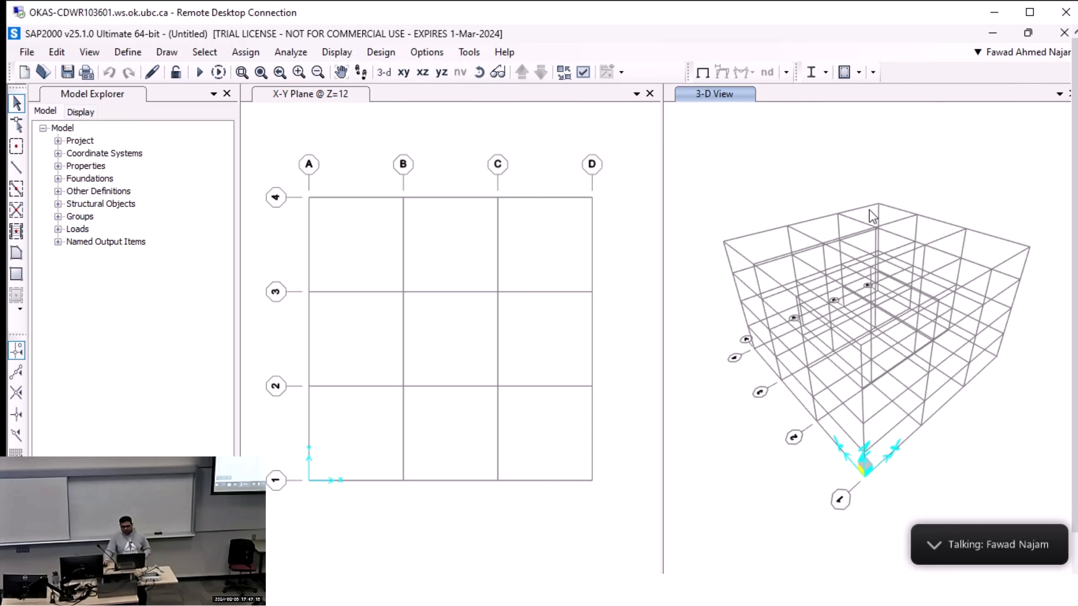
pyautogui.keyDown('shift'); pyautogui.moveTo(886, 215); pyautogui.dragTo(854, 221, button='middle'); pyautogui.keyUp('shift')
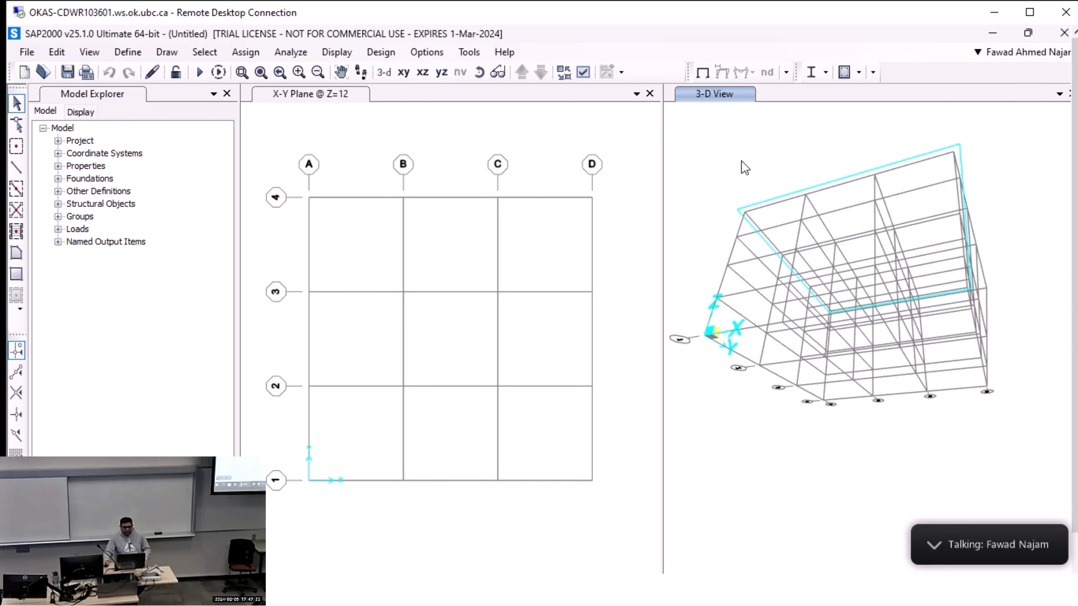
pyautogui.click(384, 72)
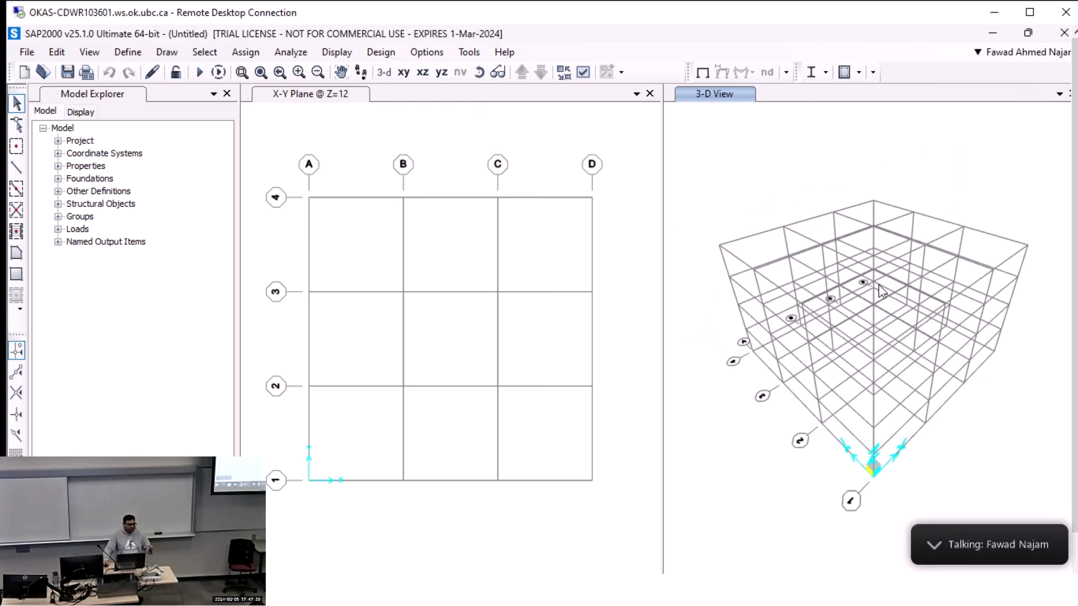
# View the X-Z elevation at Y=18 in the plan window and return to the X-Y plane at Z=12.
pyautogui.click(326, 140)
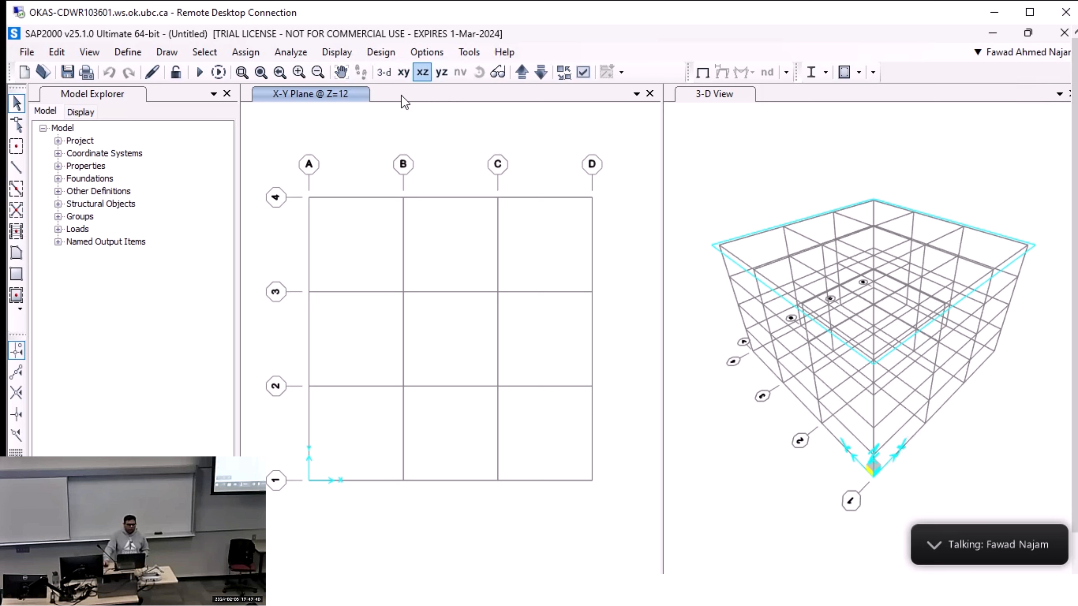
pyautogui.click(423, 76)
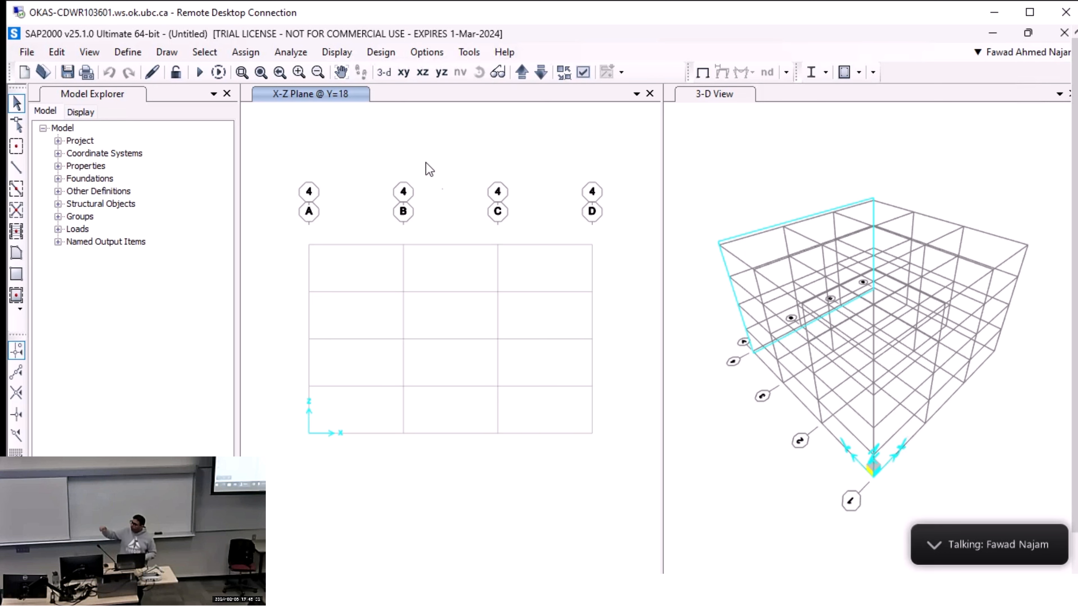
pyautogui.click(404, 73)
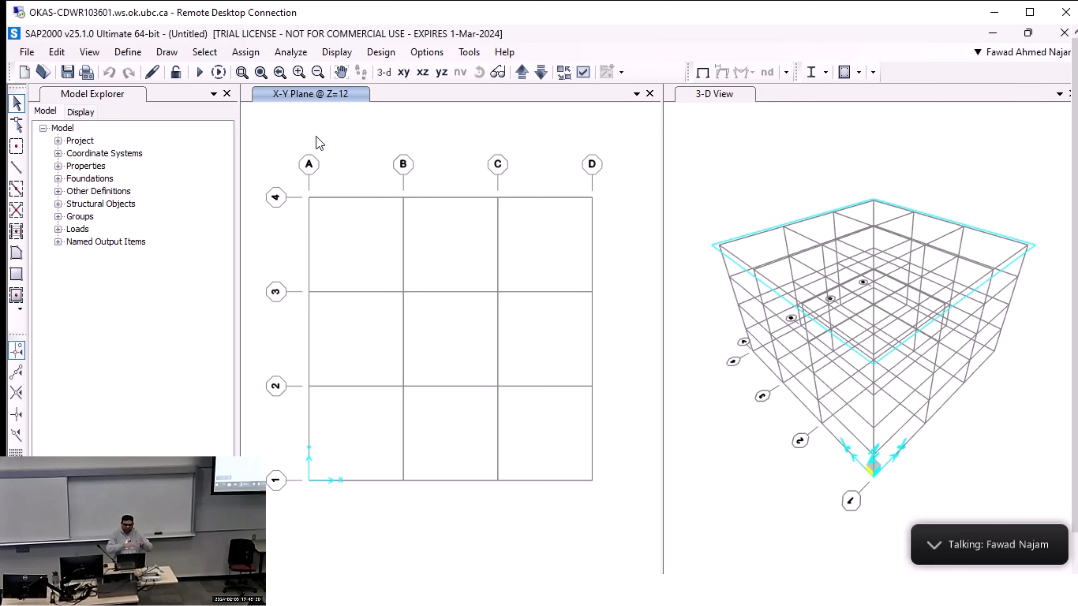
# Step the X-Y plan view down one grid level at a time to Z=0, and compare it with the 3-D view.
pyautogui.click(541, 73)
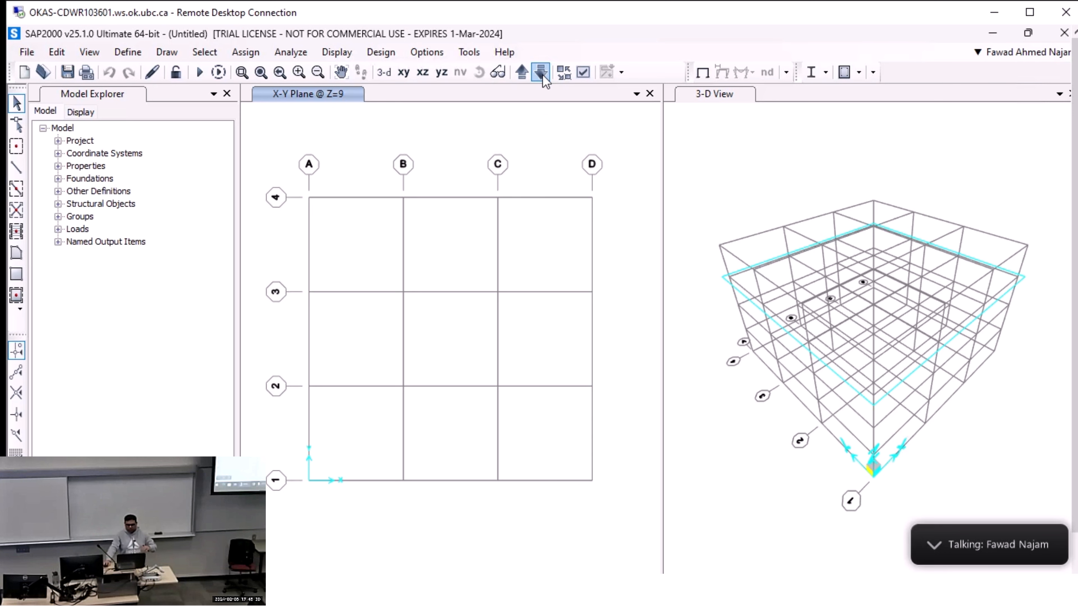
pyautogui.click(541, 74)
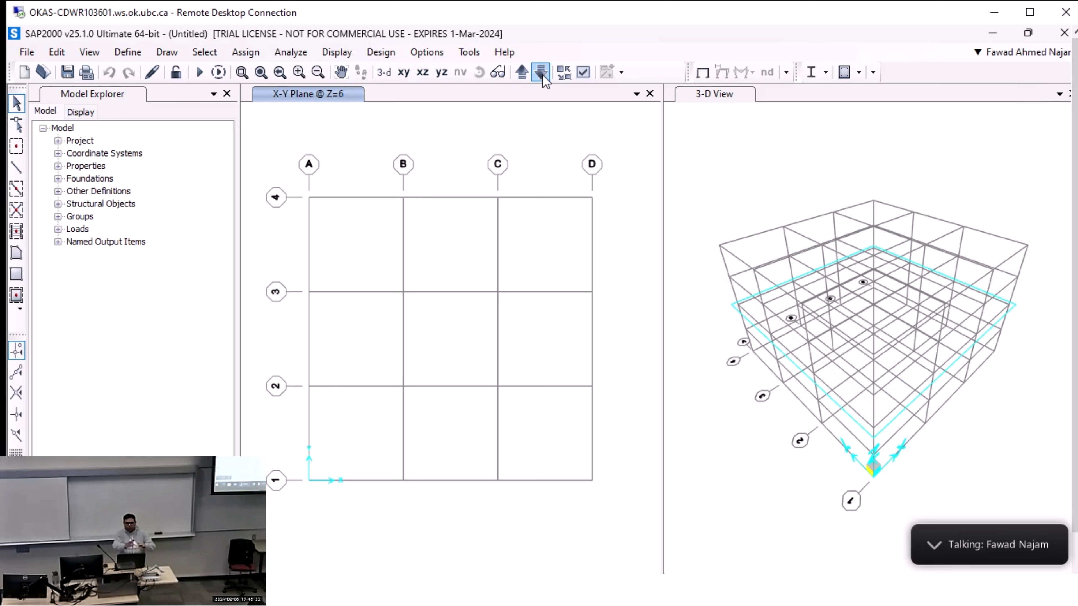
pyautogui.click(542, 74)
pyautogui.click(542, 74)
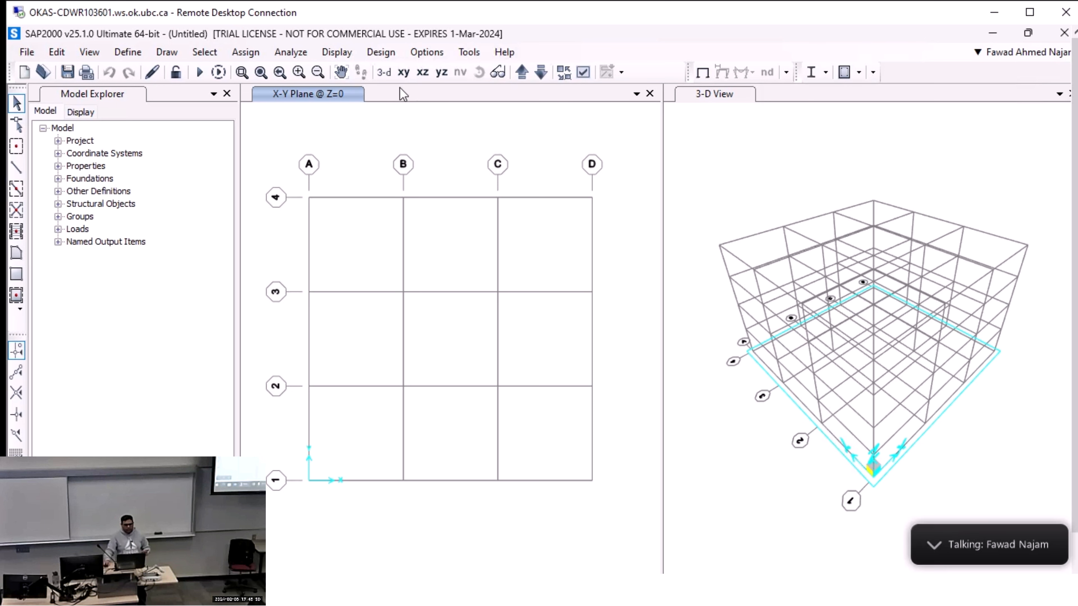
pyautogui.click(384, 73)
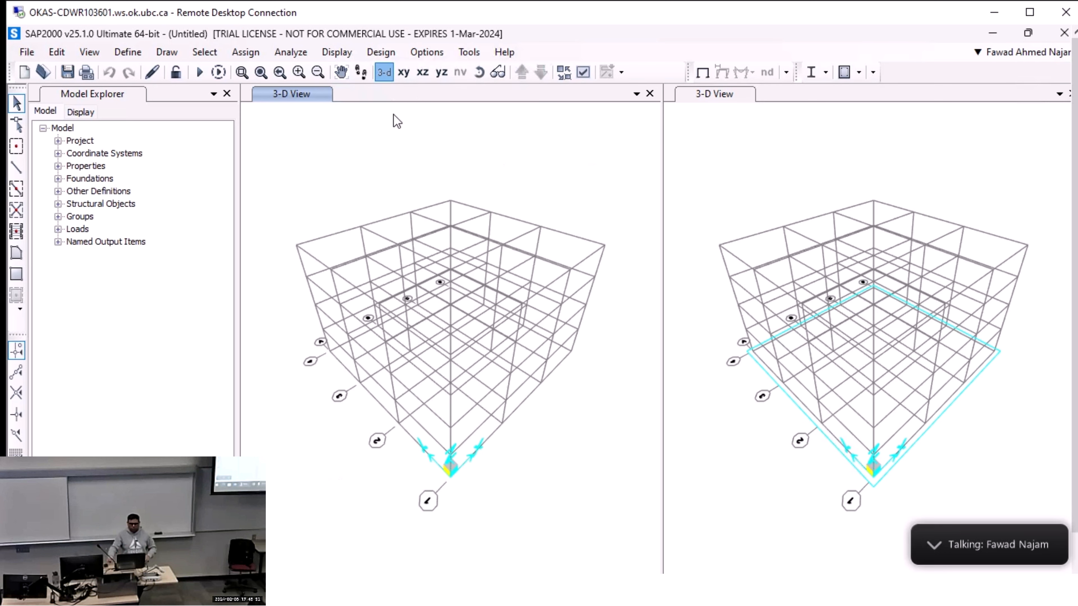
pyautogui.click(404, 72)
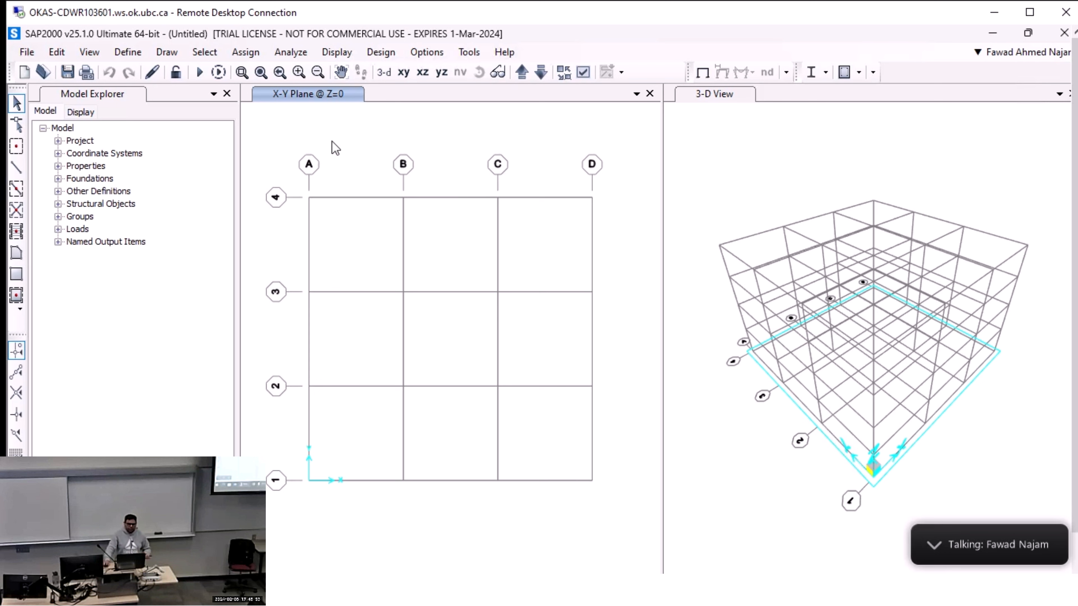
# View the X-Z and Y-Z elevations in the plan window and return to the X-Y plane at Z=0.
pyautogui.click(422, 73)
pyautogui.click(436, 77)
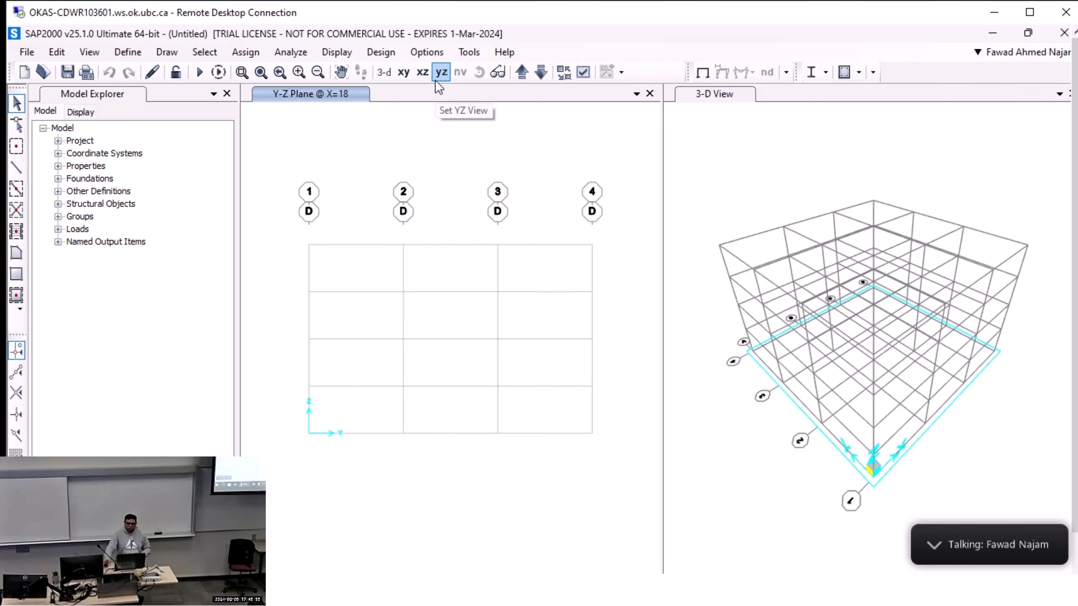
pyautogui.click(402, 74)
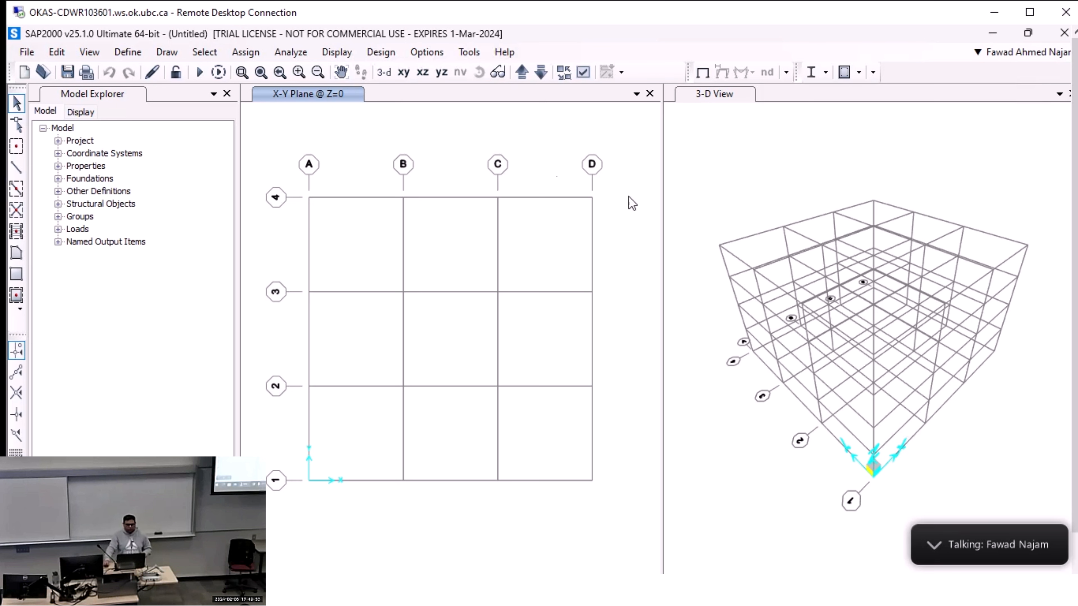
# Delete Z grid lines Z2 through Z5 from the GLOBAL grid system, leaving only Z1.
pyautogui.rightClick(457, 148)
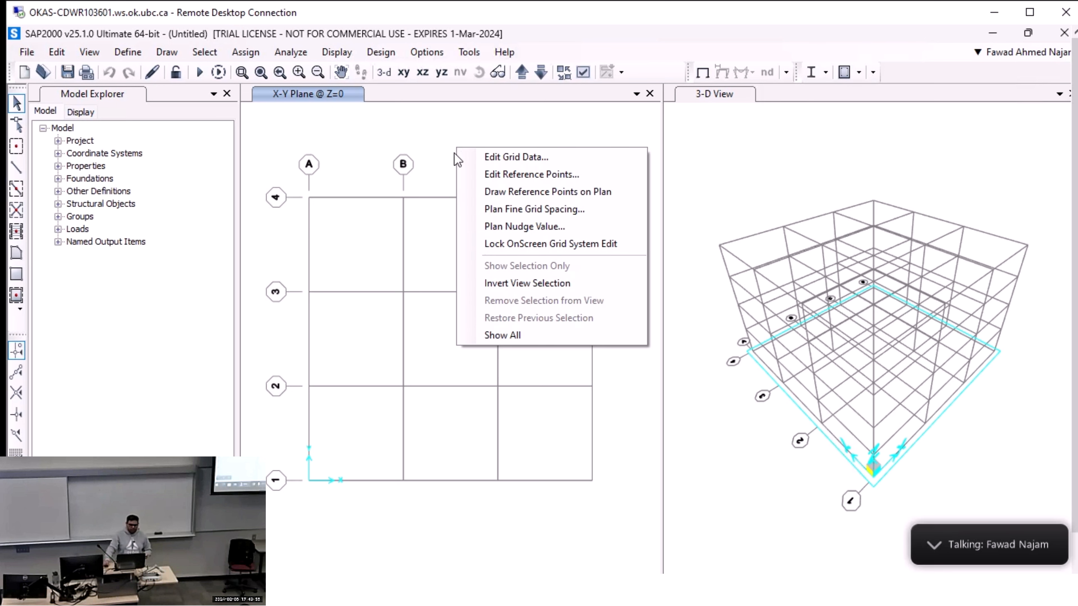
pyautogui.click(561, 159)
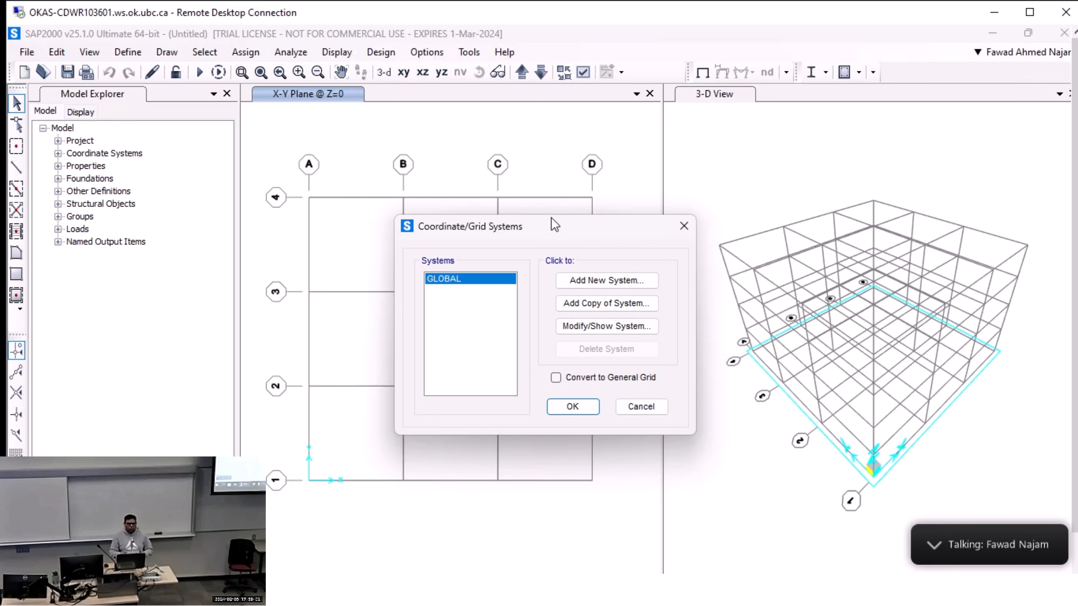
pyautogui.moveTo(540, 233); pyautogui.dragTo(463, 162)
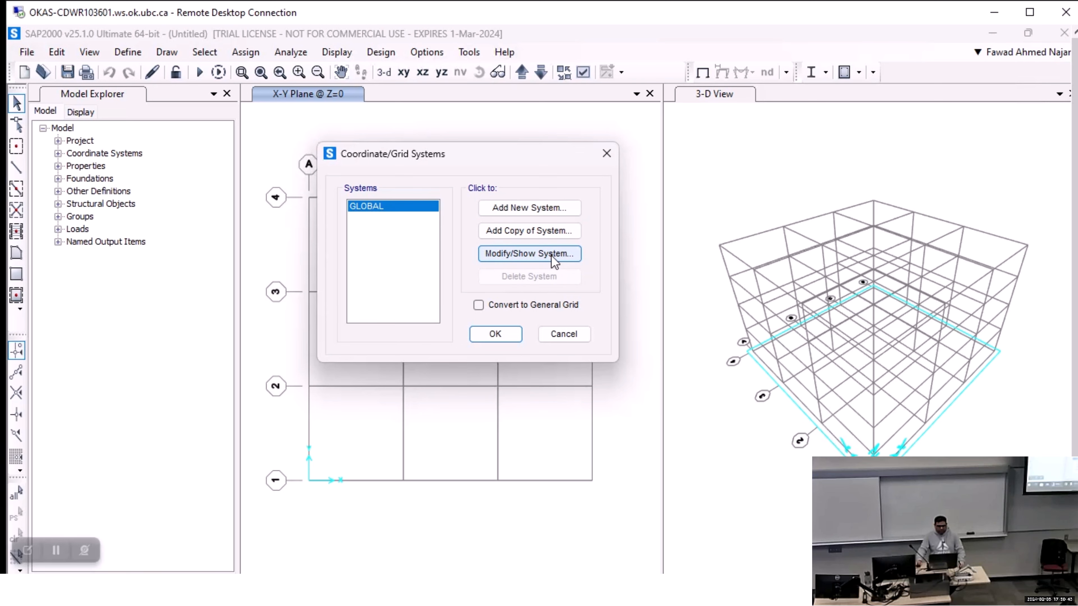
pyautogui.click(550, 255)
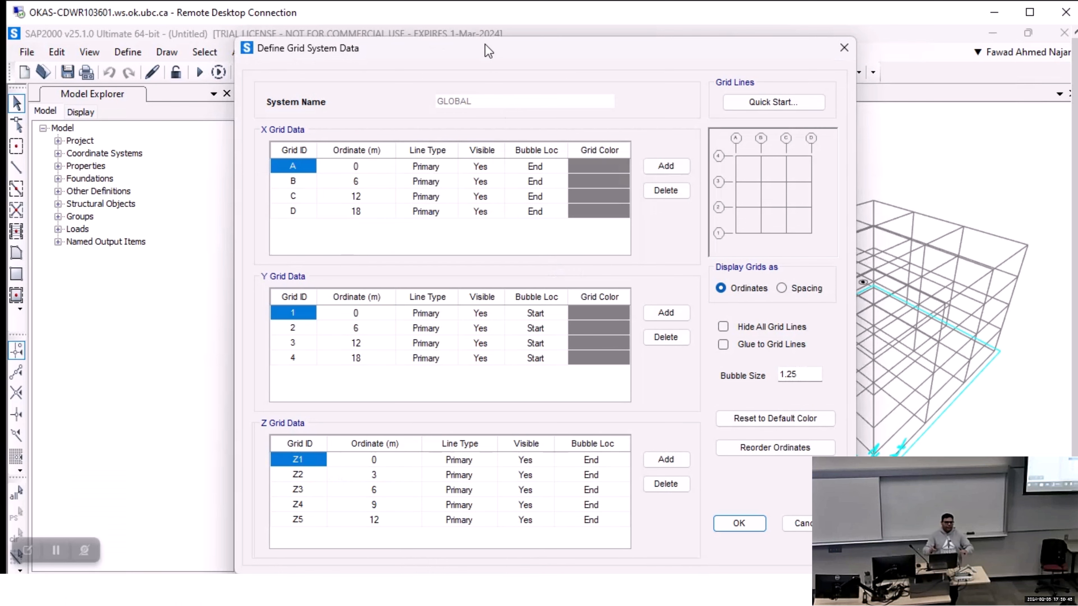
pyautogui.moveTo(485, 44); pyautogui.dragTo(445, 32)
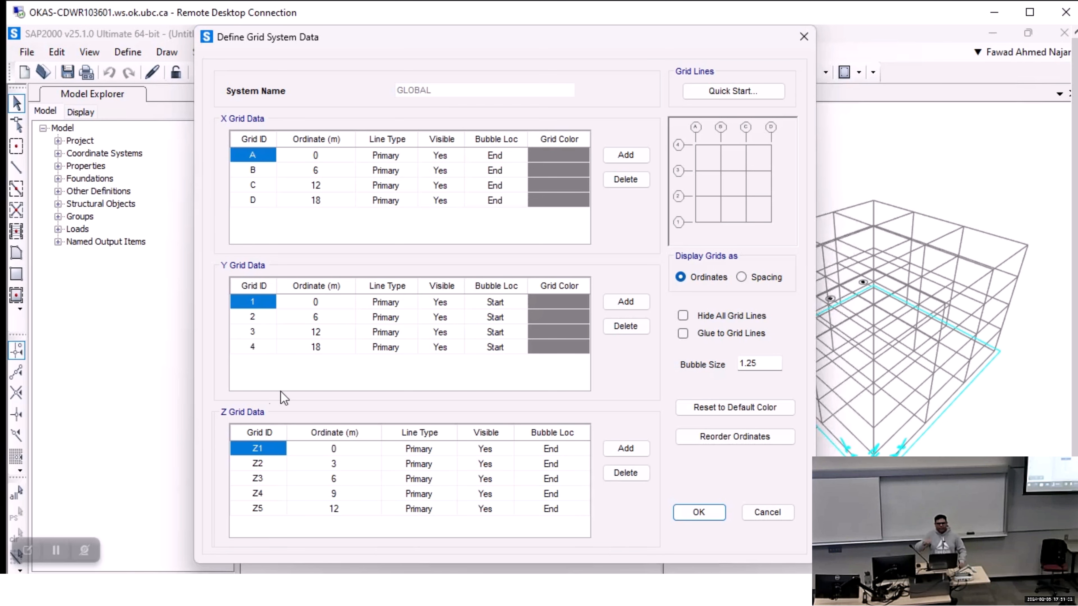
pyautogui.moveTo(321, 32); pyautogui.dragTo(279, 32)
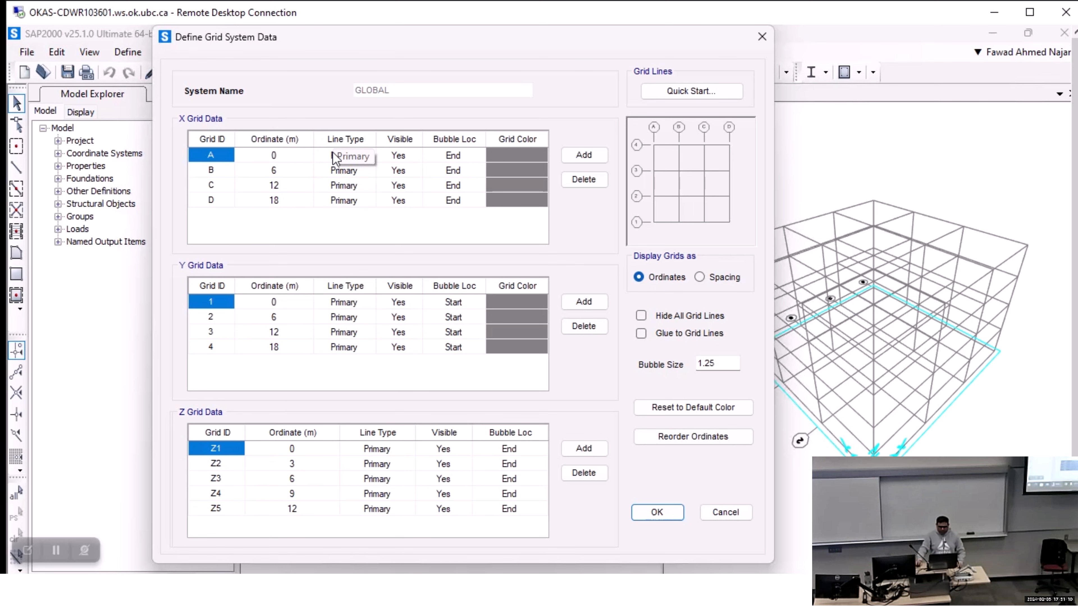
pyautogui.click(274, 465)
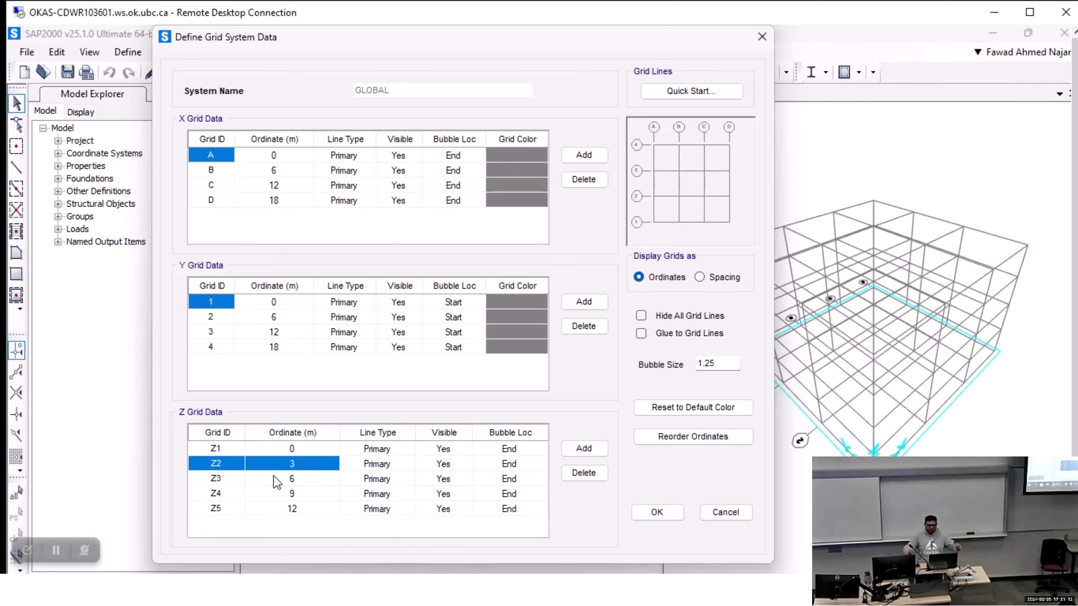
pyautogui.moveTo(276, 482); pyautogui.dragTo(525, 510)
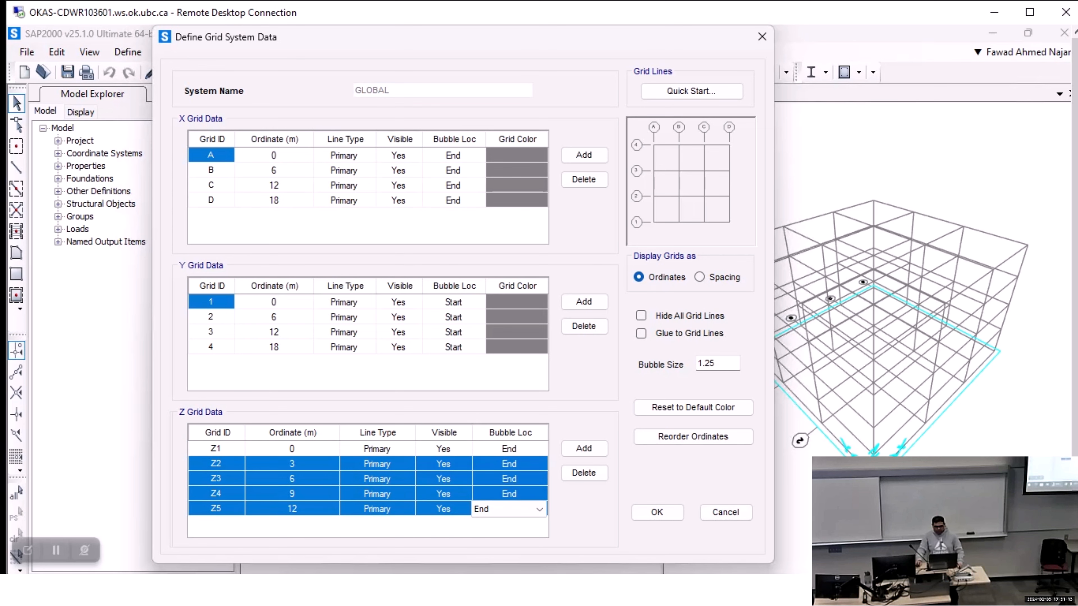
pyautogui.click(580, 474)
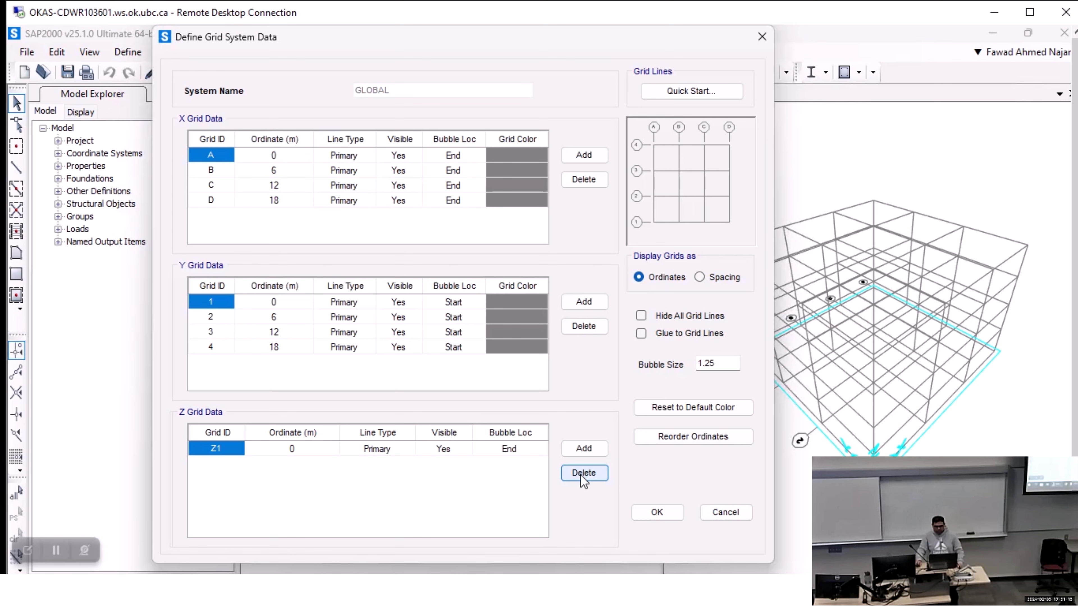
pyautogui.click(650, 512)
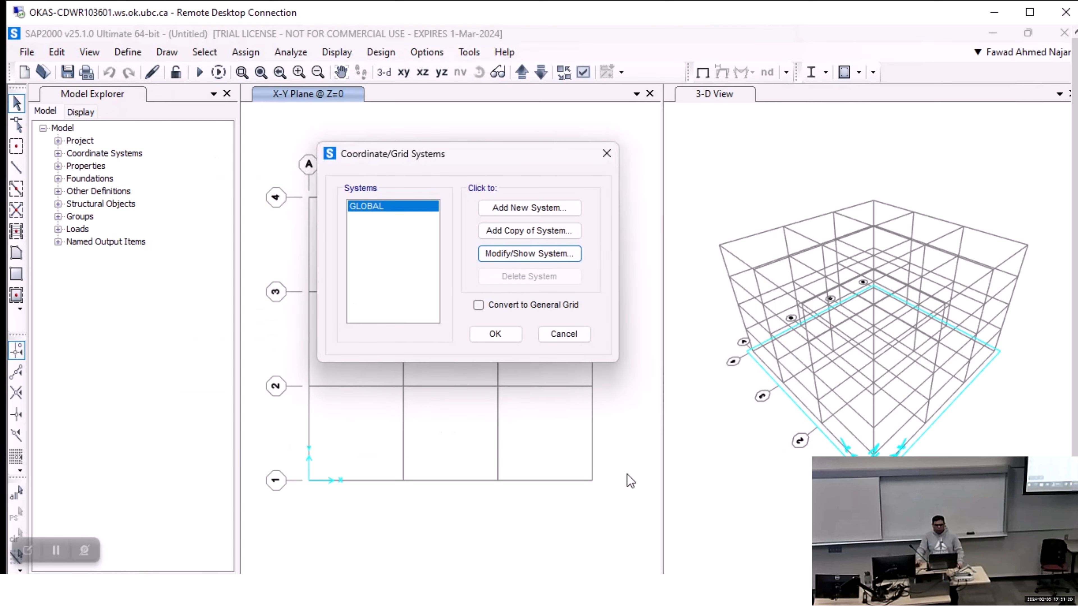
pyautogui.click(500, 336)
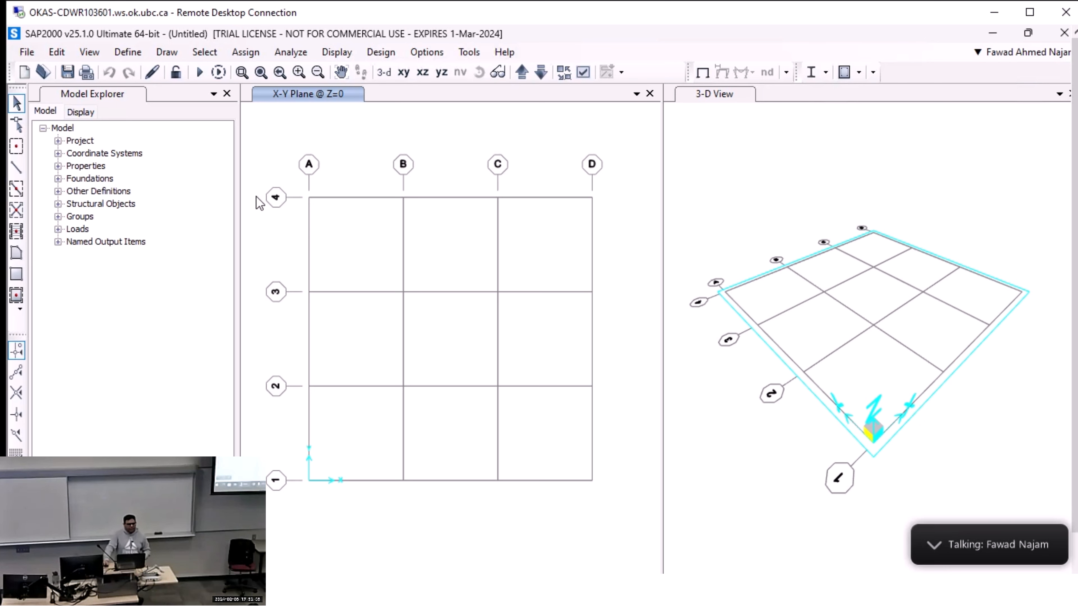
# Delete Y grid lines 2, 3 and 4 from the GLOBAL grid system, leaving only line 1.
pyautogui.rightClick(321, 138)
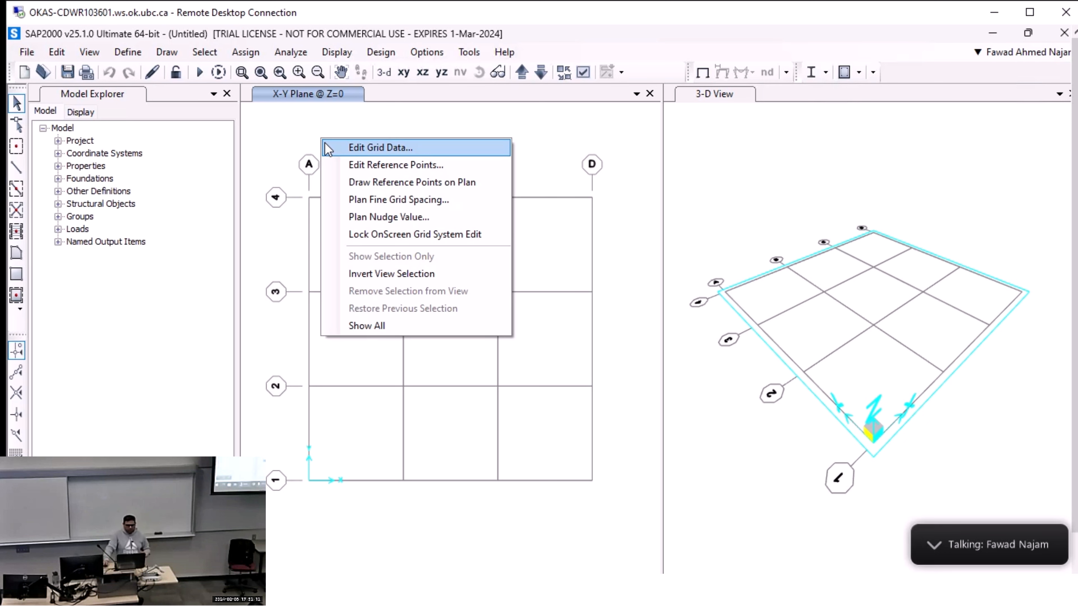
pyautogui.click(328, 148)
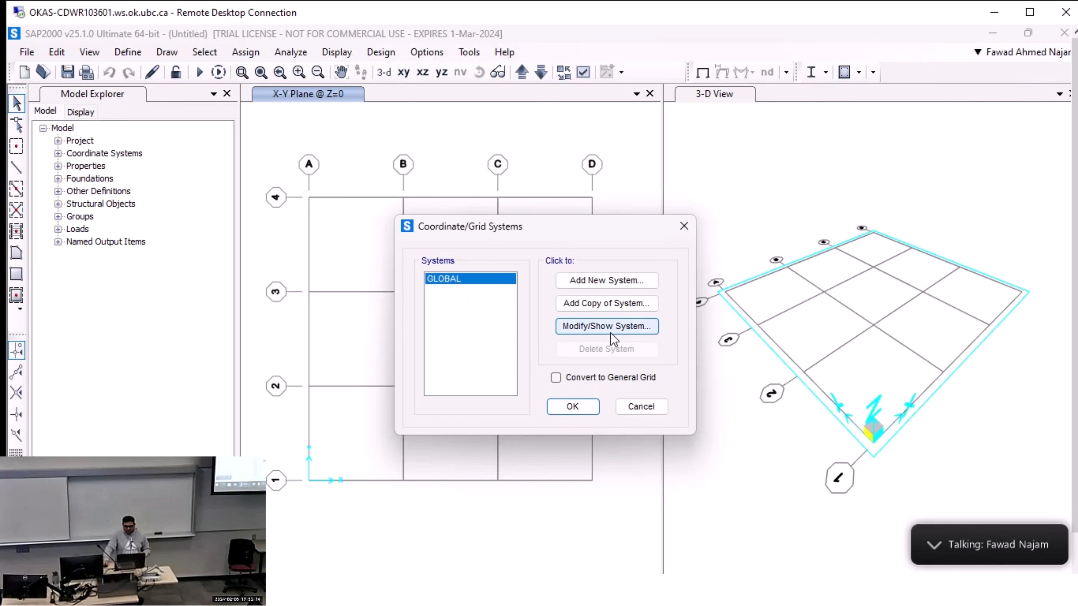
pyautogui.click(610, 333)
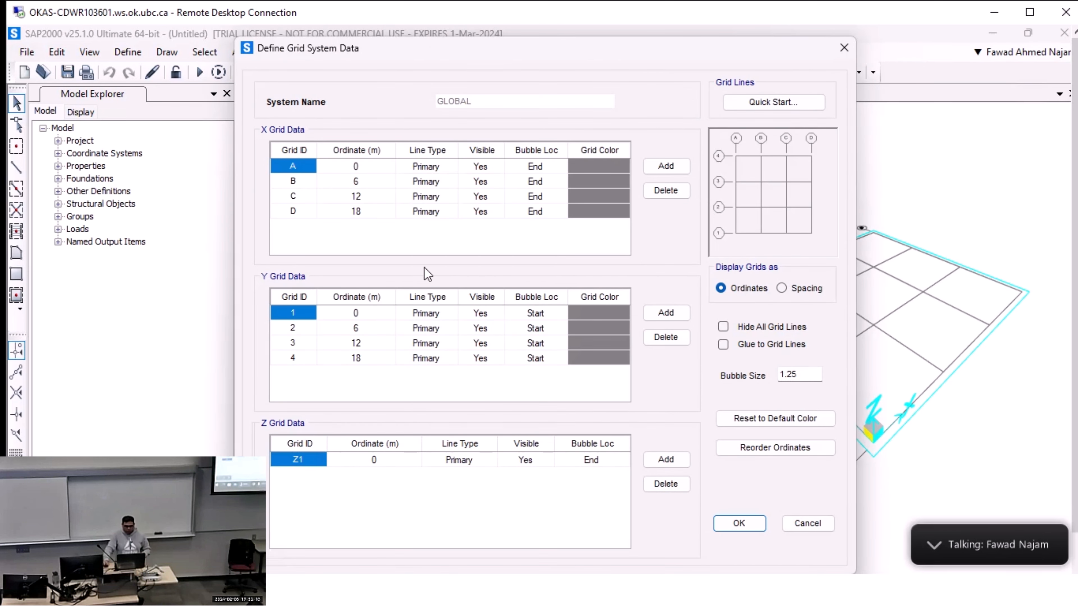
pyautogui.moveTo(493, 39)
pyautogui.mouseDown()
pyautogui.moveTo(335, 19)
pyautogui.moveTo(474, 32)
pyautogui.mouseUp()
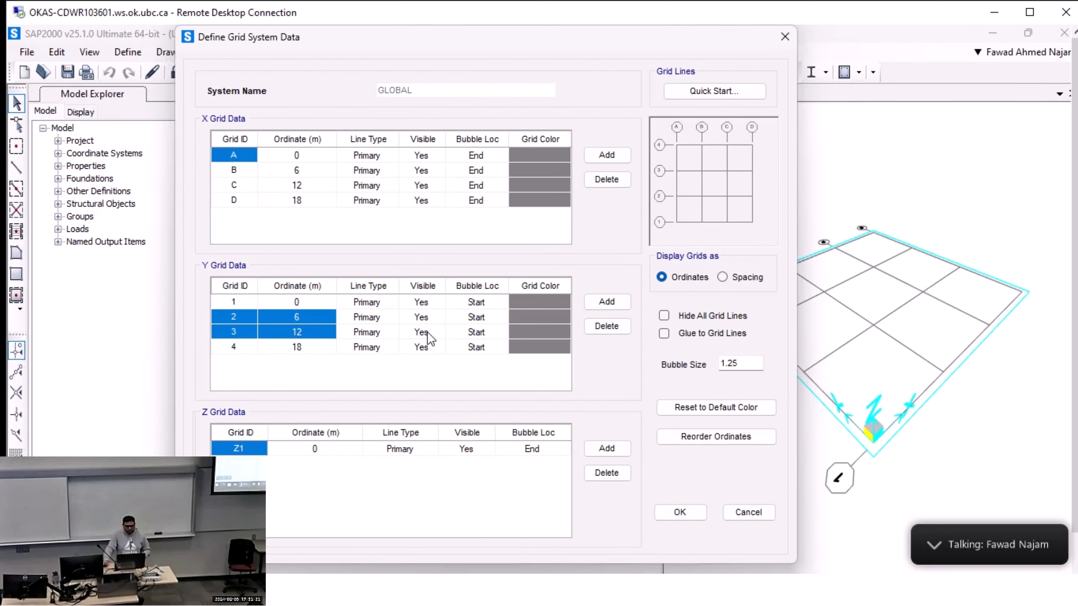
pyautogui.moveTo(342, 333); pyautogui.dragTo(534, 361)
pyautogui.click(661, 338)
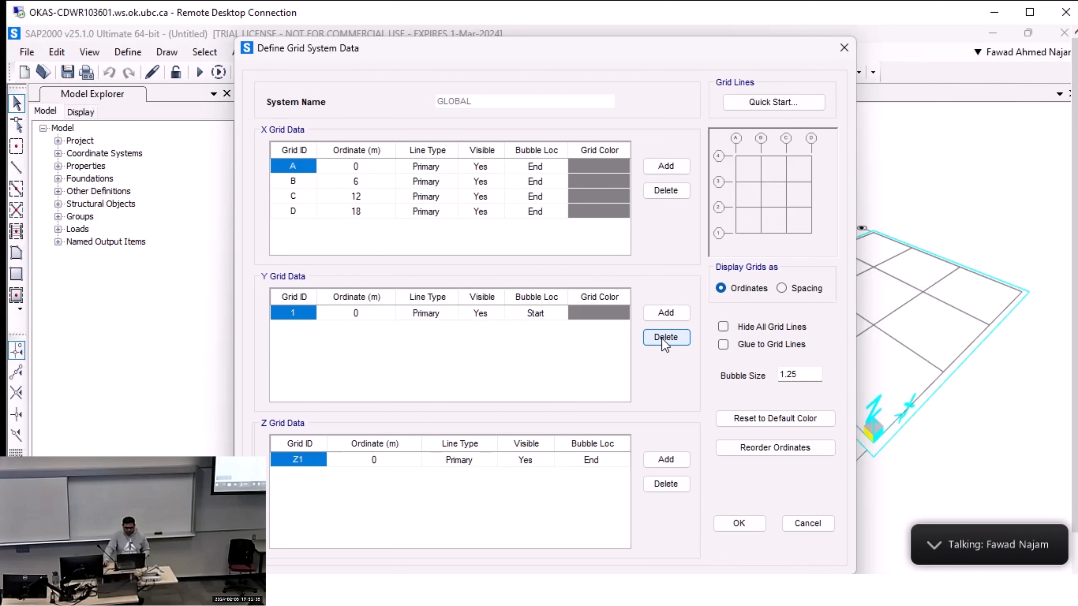
pyautogui.click(738, 523)
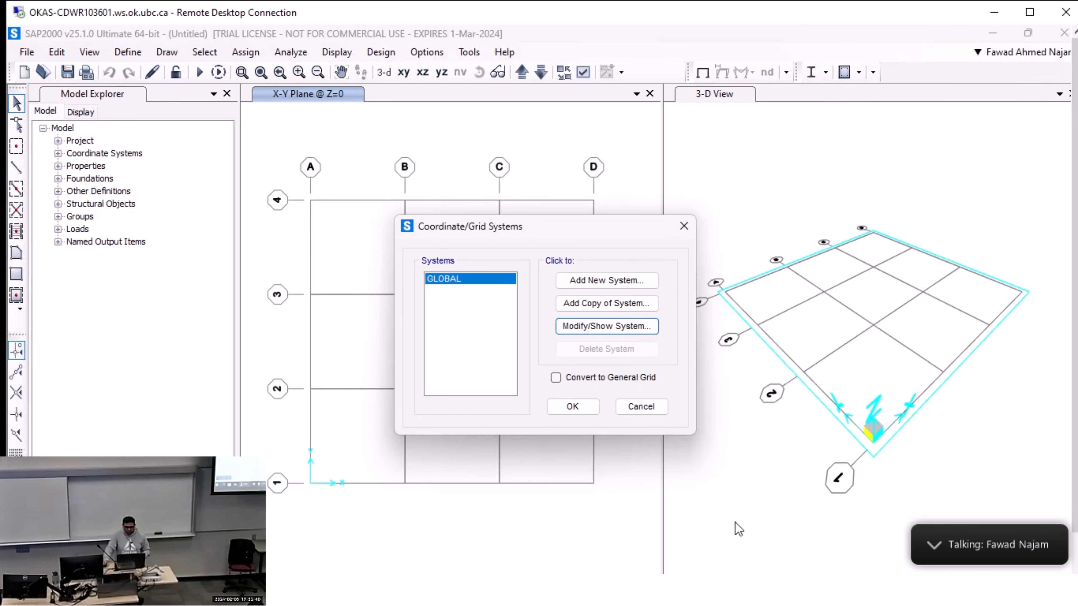
pyautogui.click(574, 406)
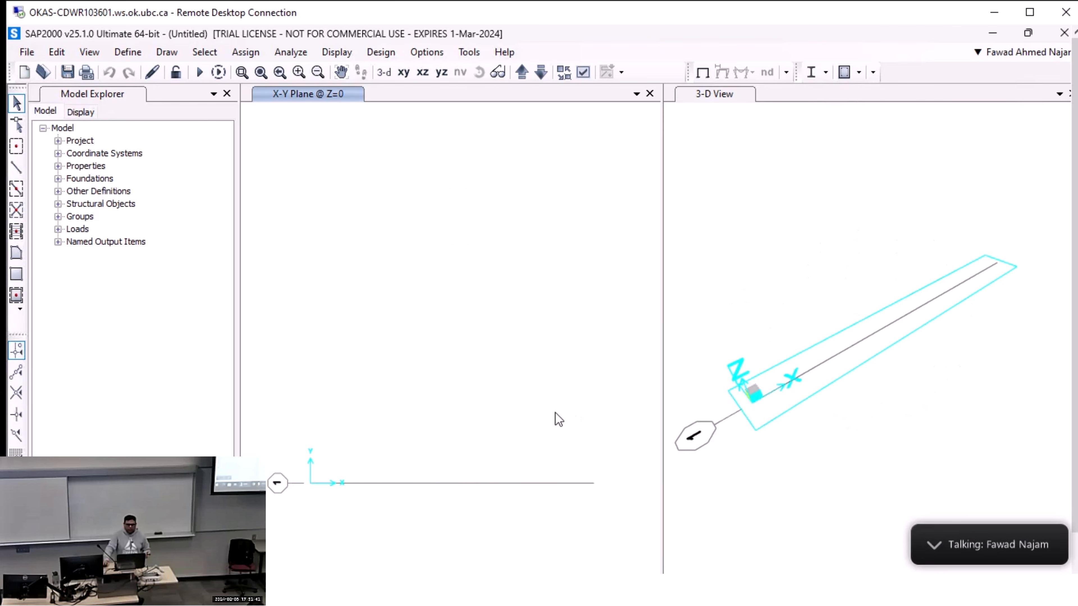
# Maximize the remote desktop window and delete X grid line D from the GLOBAL grid system.
pyautogui.moveTo(553, 398); pyautogui.dragTo(557, 288, button='middle')
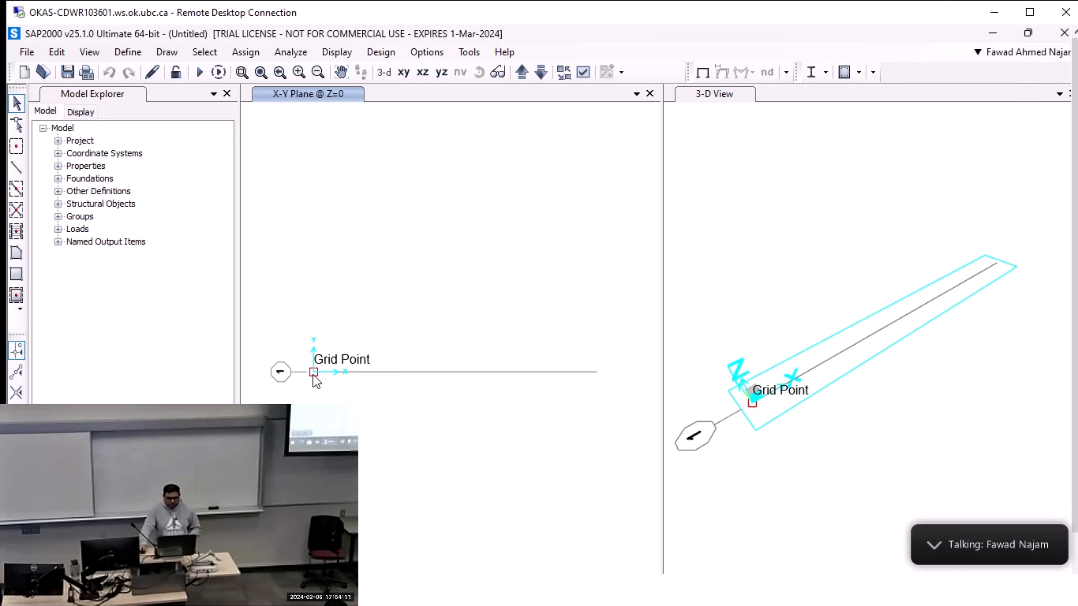
pyautogui.click(1030, 12)
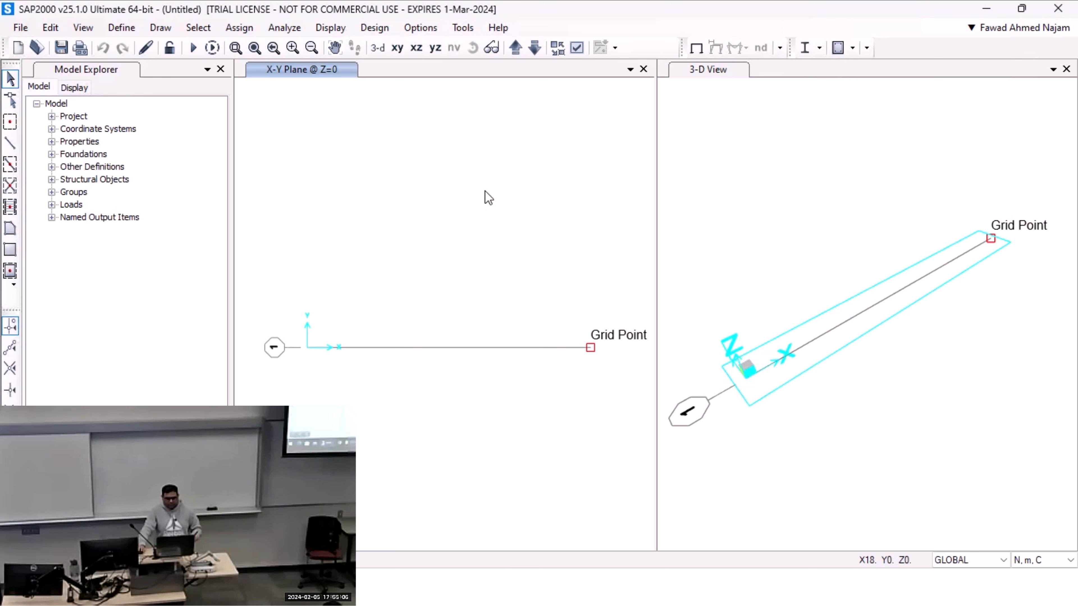
pyautogui.rightClick(510, 189)
pyautogui.click(538, 199)
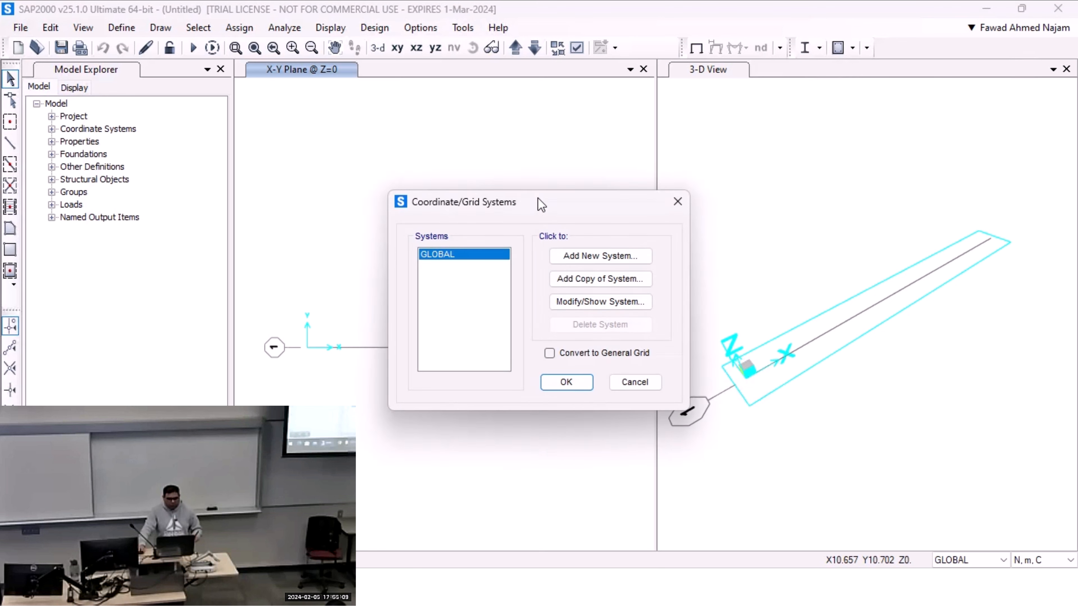
pyautogui.click(599, 302)
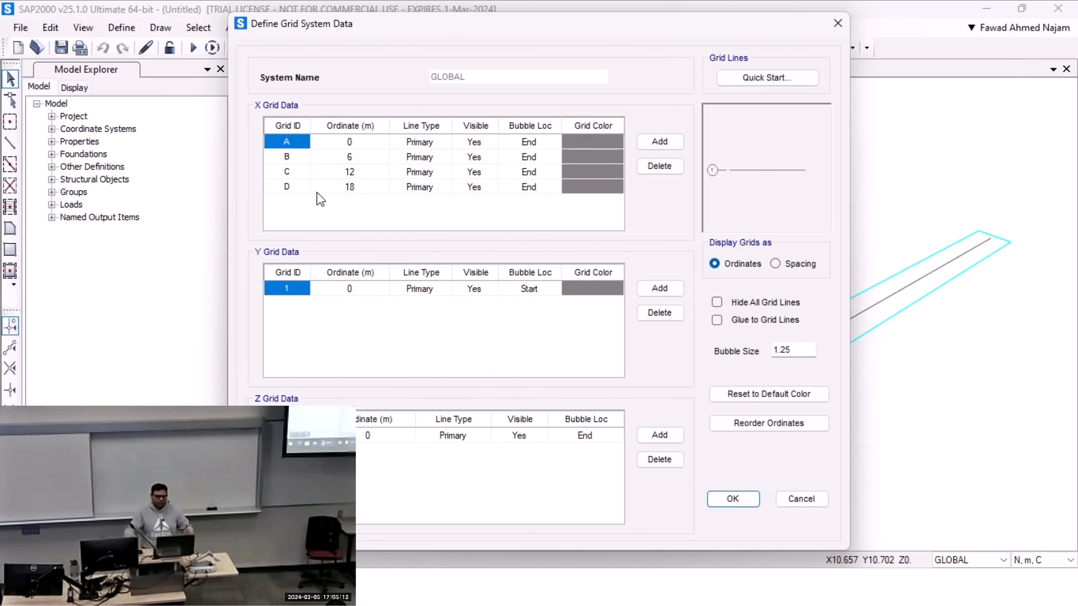
pyautogui.click(372, 187)
pyautogui.click(547, 189)
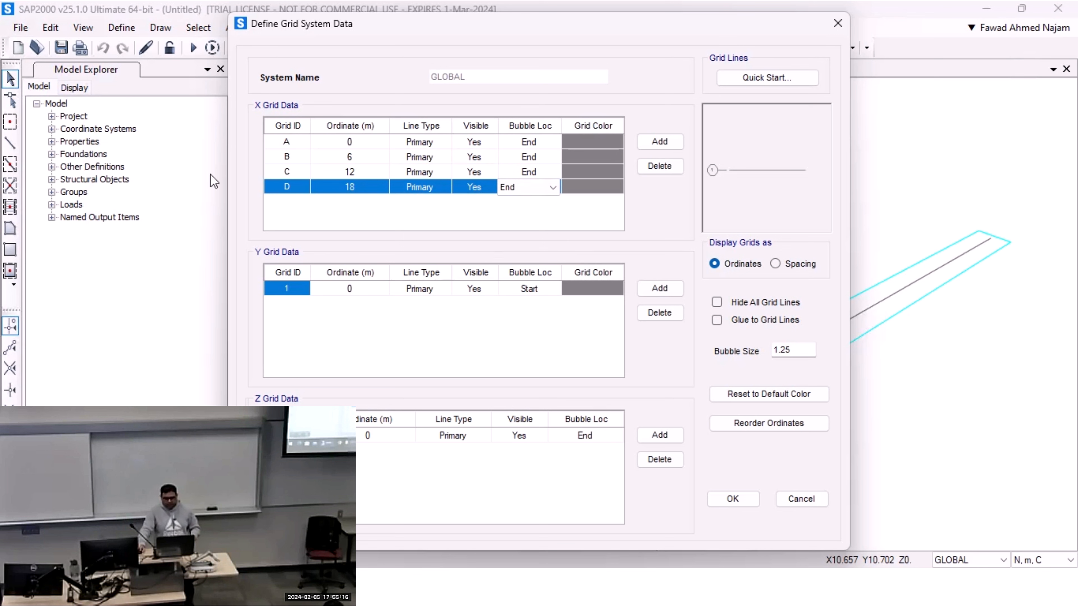
pyautogui.click(664, 170)
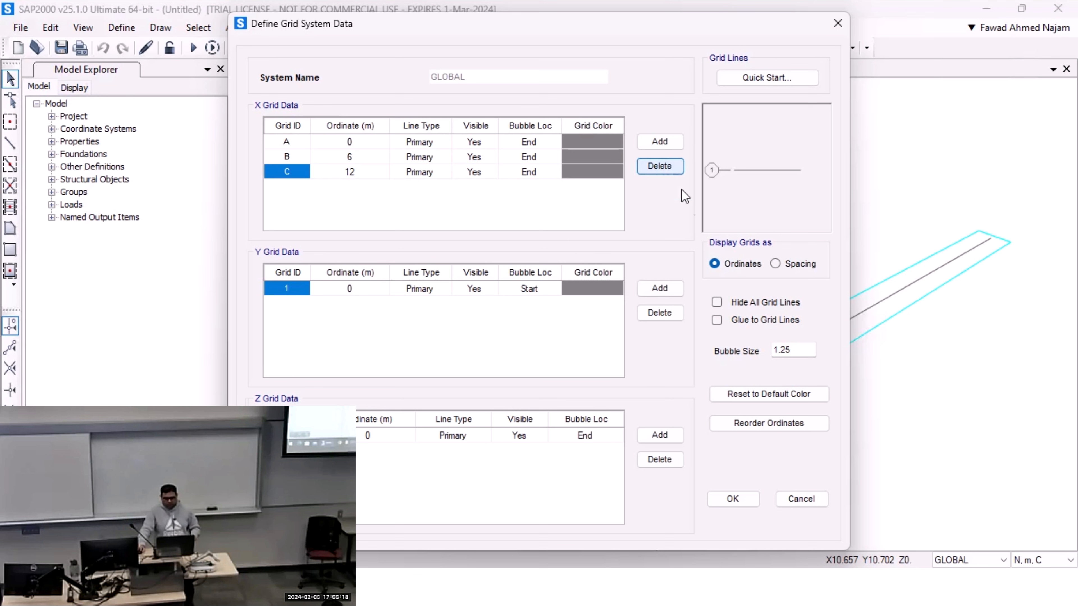
pyautogui.click(727, 501)
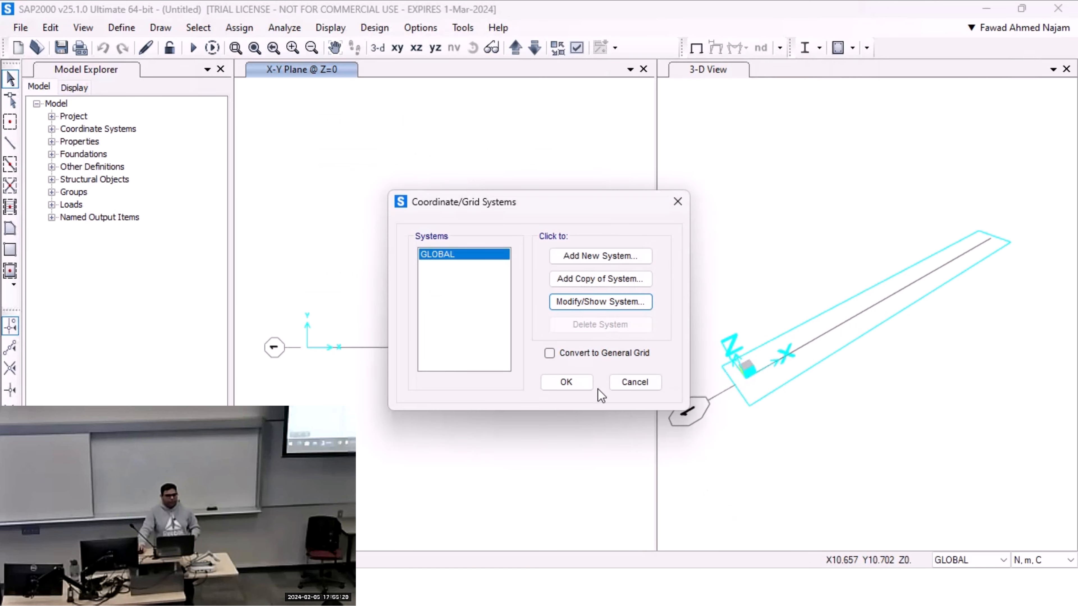
pyautogui.click(568, 380)
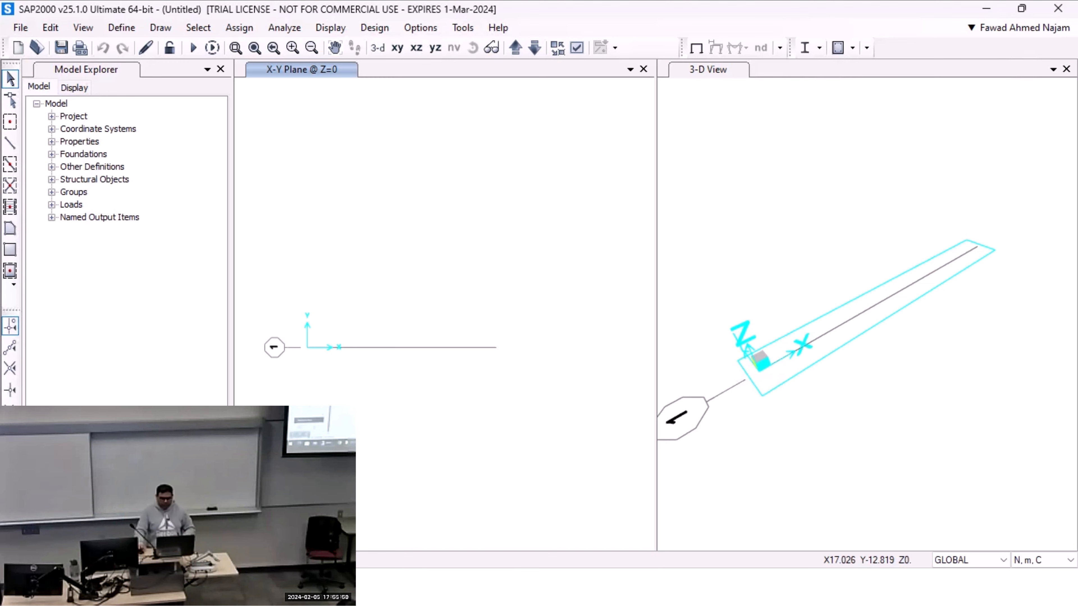
# Switch to PowerPoint to review the example beam's spans, loads, material and section data, and return to SAP2000.
pyautogui.hotkey('alt', 'Tab')
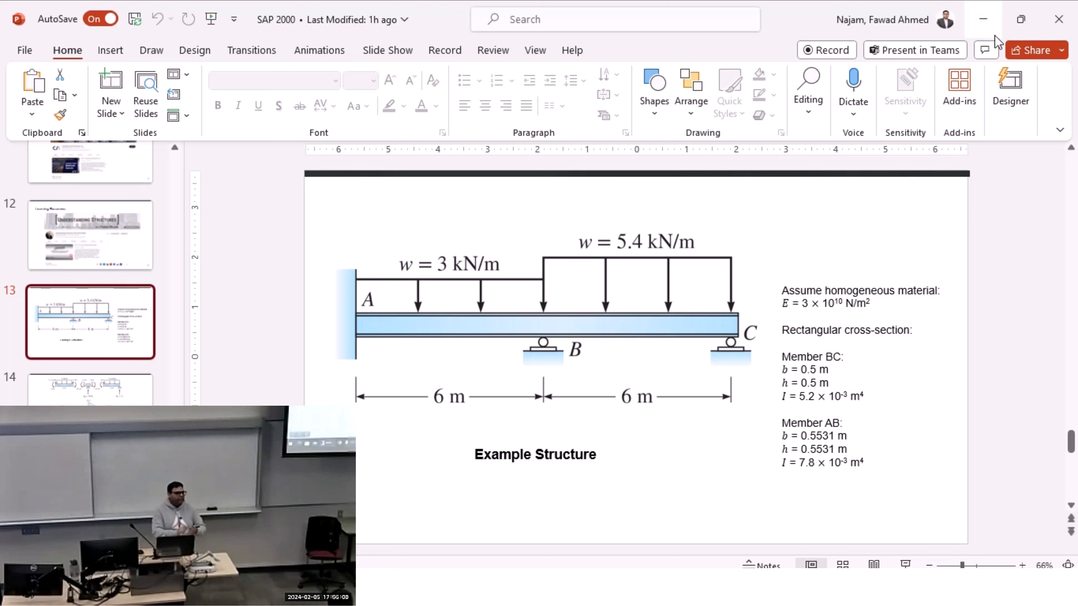
pyautogui.click(984, 19)
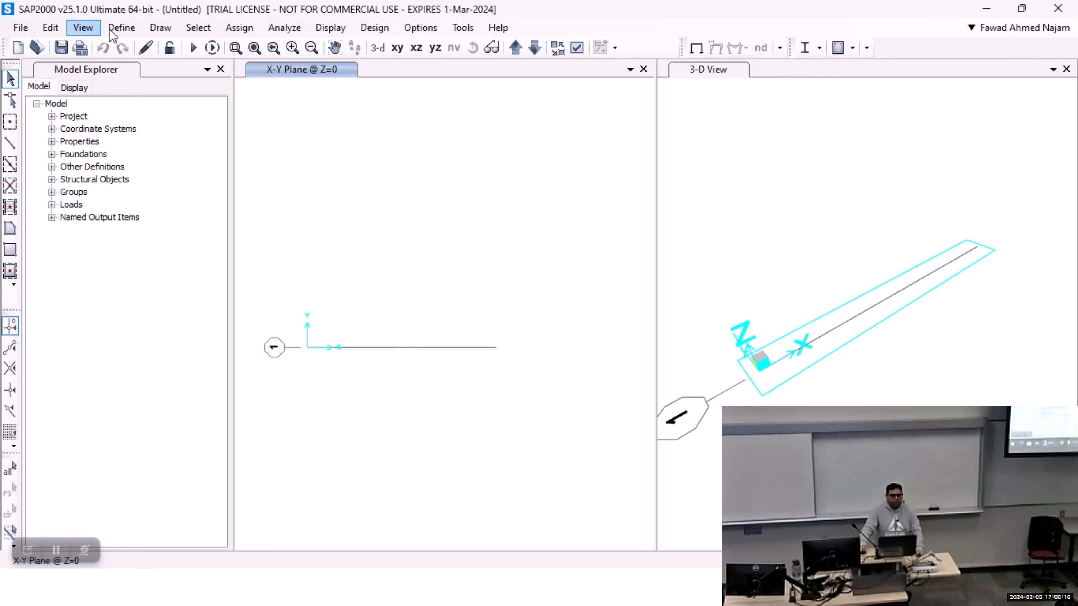
# Start adding a new material, check the example beam's material data in PowerPoint, and return to SAP2000.
pyautogui.click(120, 34)
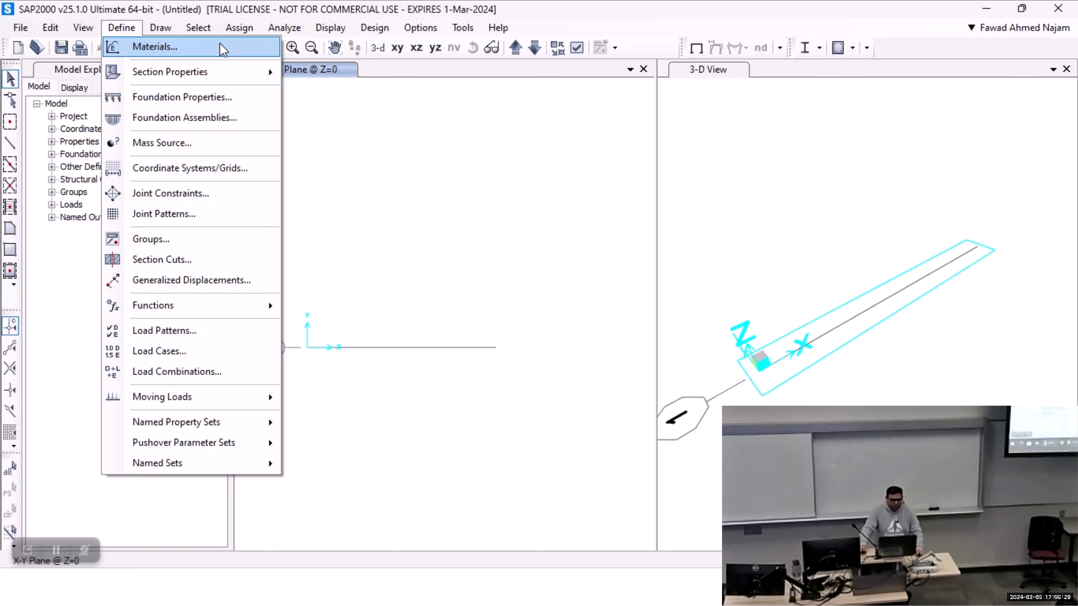
pyautogui.moveTo(201, 75)
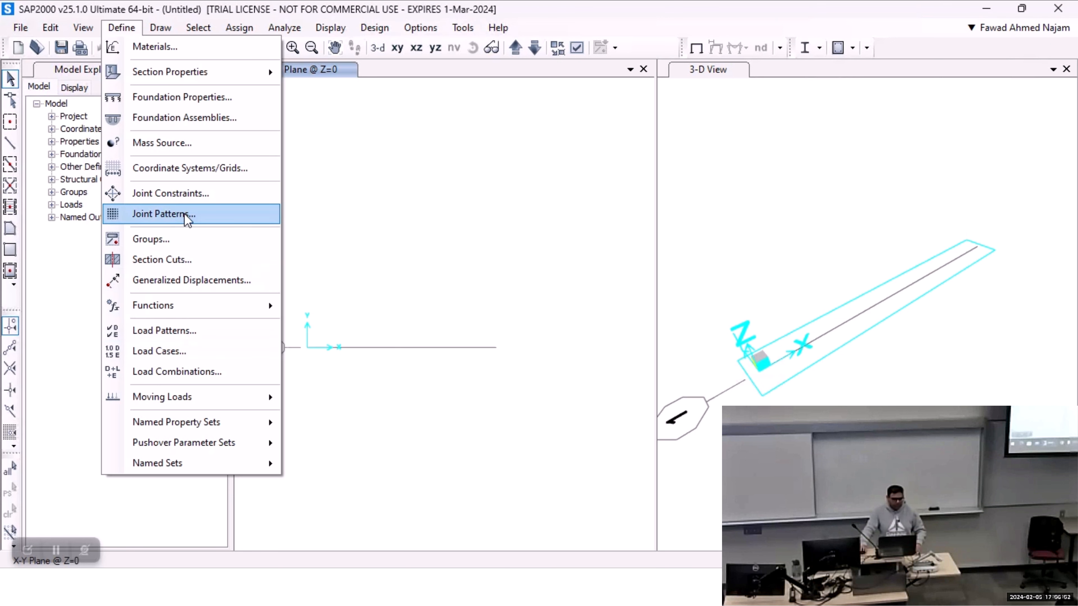
pyautogui.click(208, 47)
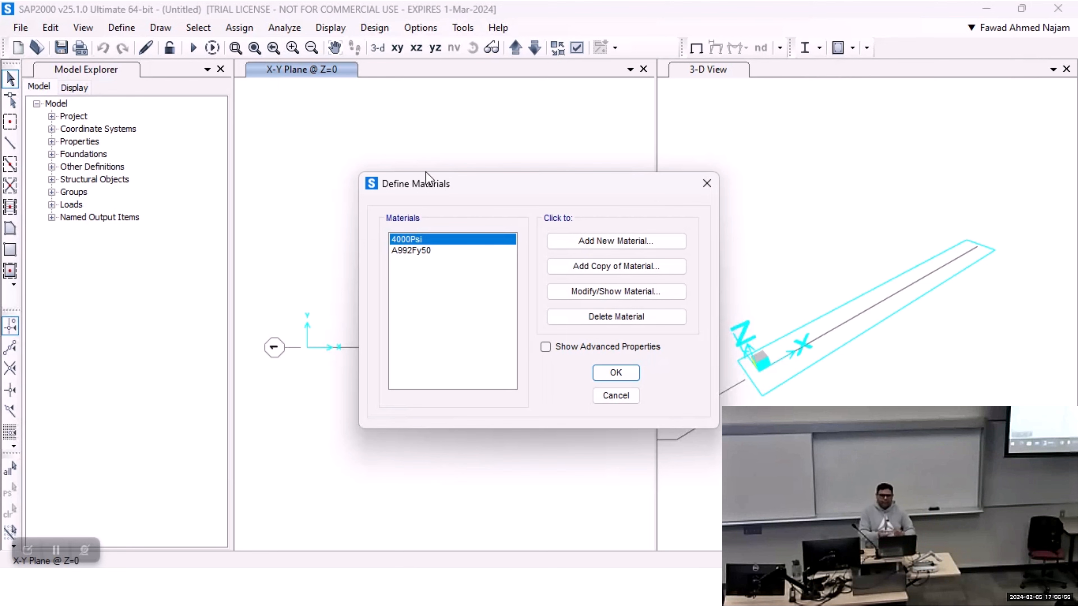
pyautogui.moveTo(443, 190); pyautogui.dragTo(442, 142)
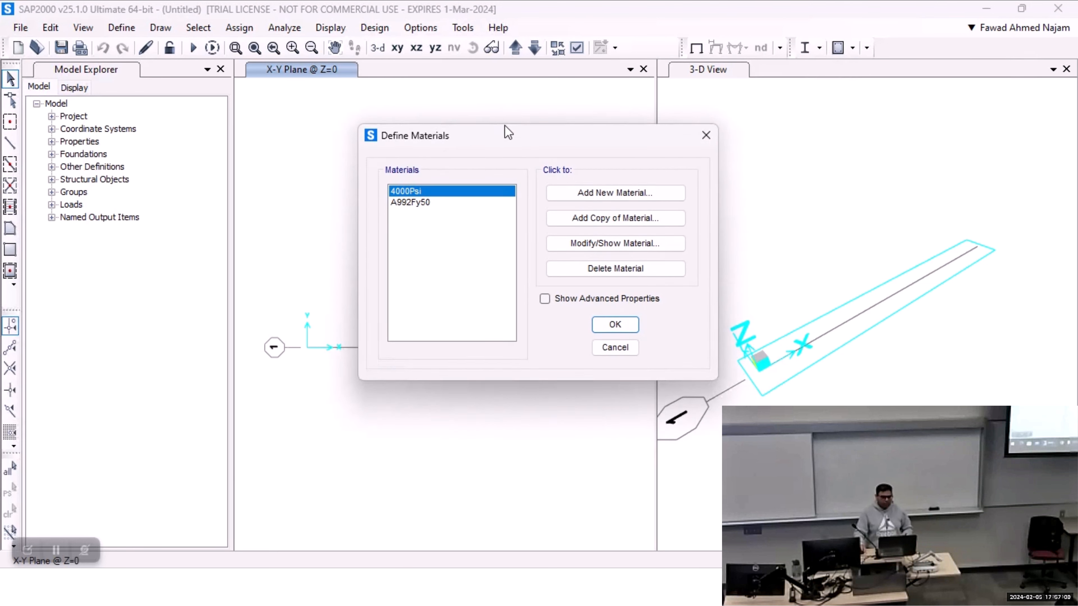
pyautogui.click(673, 201)
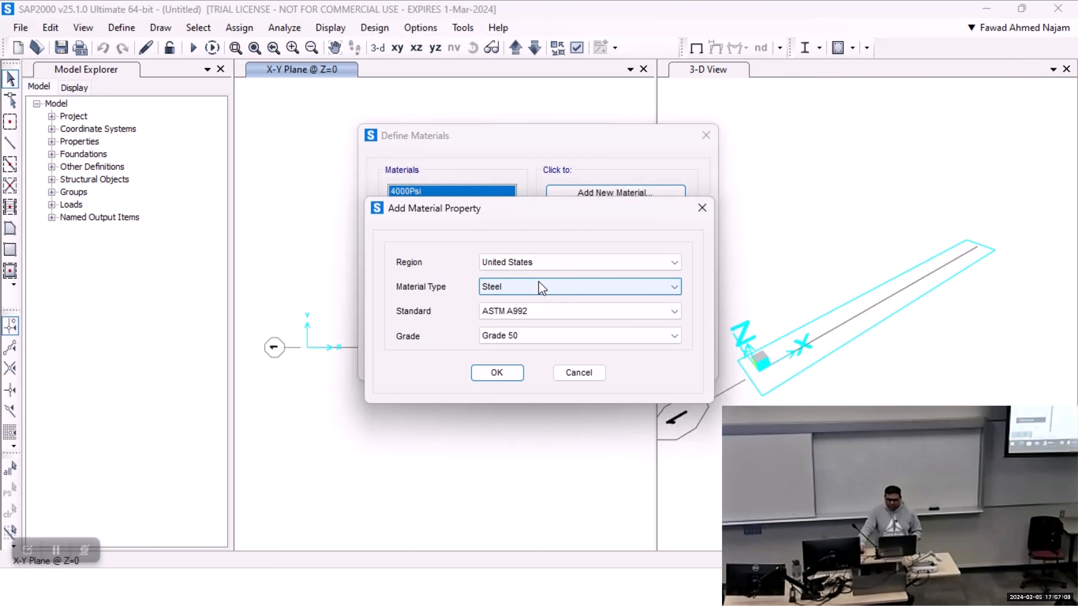
pyautogui.click(607, 588)
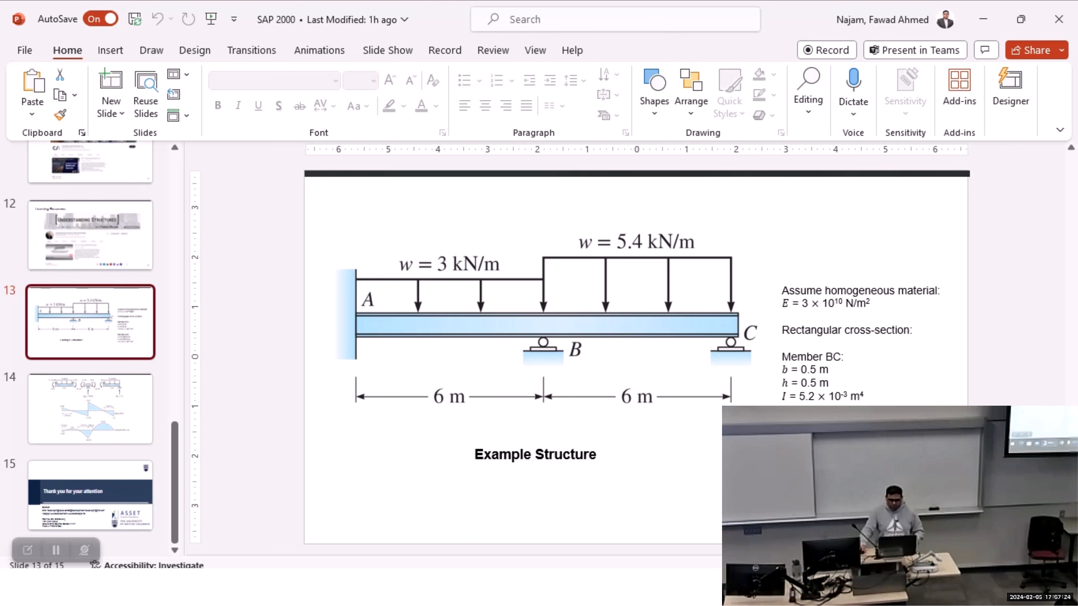
pyautogui.hotkey('alt', 'Tab')
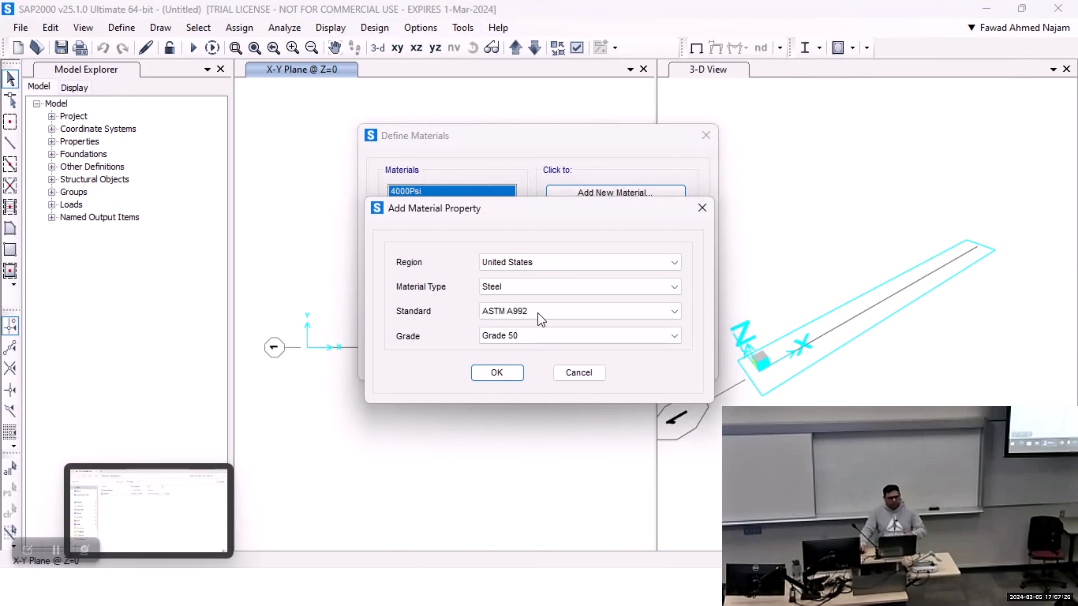
# Create the new material as Concrete with the User standard and open its property data.
pyautogui.click(523, 288)
pyautogui.click(505, 313)
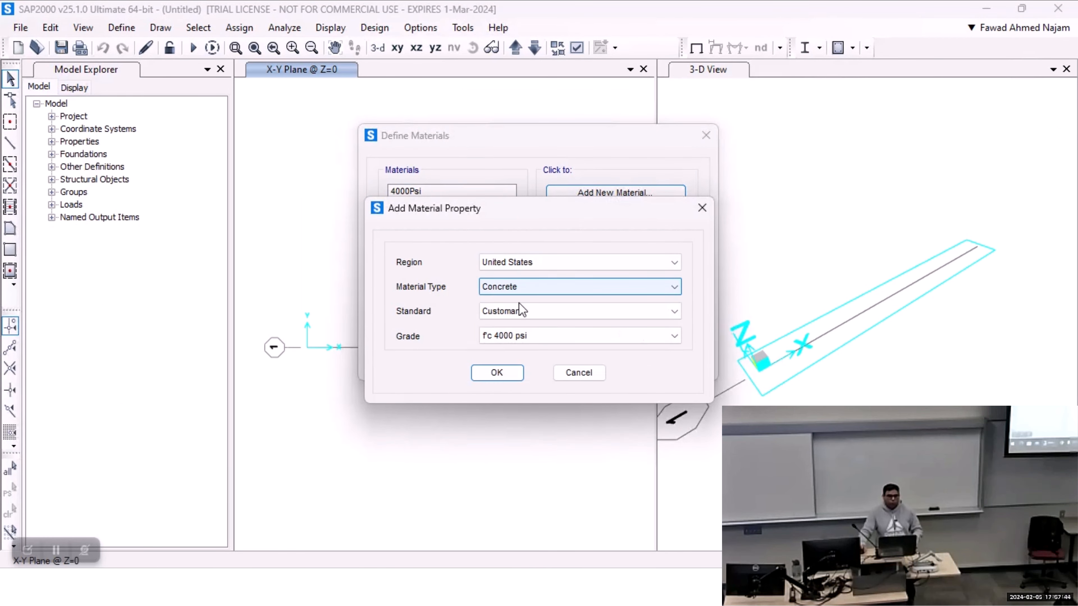
pyautogui.click(514, 313)
pyautogui.click(513, 338)
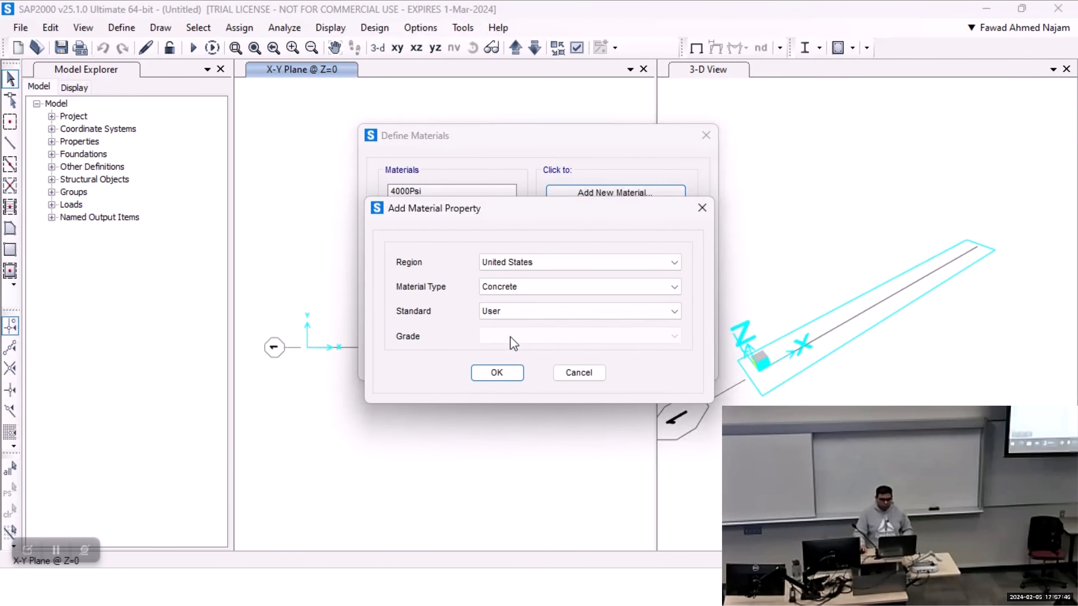
pyautogui.click(508, 316)
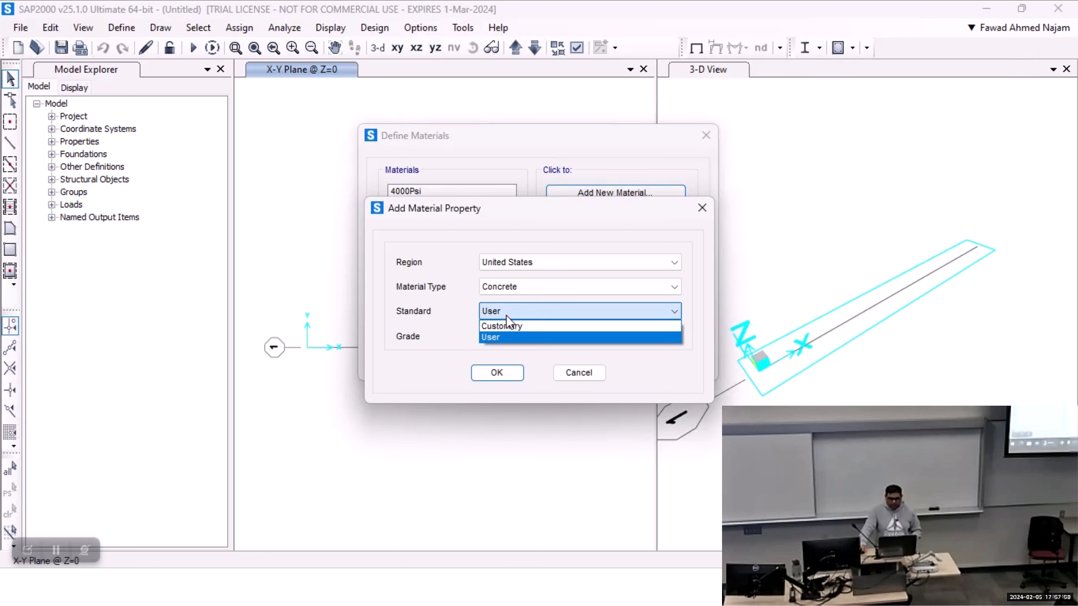
pyautogui.click(506, 318)
pyautogui.click(499, 377)
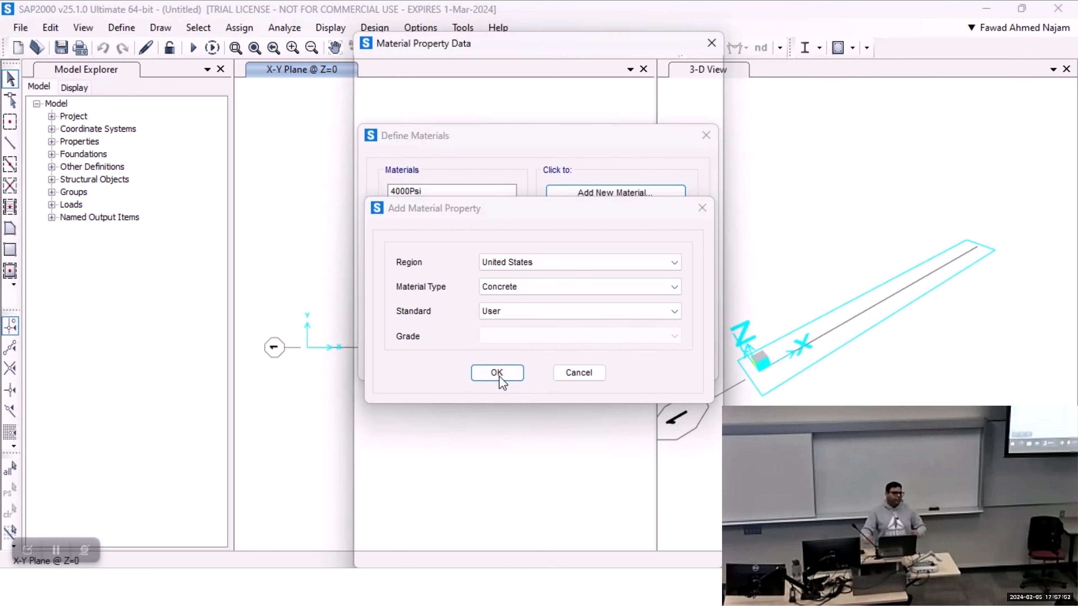
# Check the example beam's elastic modulus in PowerPoint and set the material's modulus of elasticity to 3E+10 in SAP2000.
pyautogui.moveTo(447, 39); pyautogui.dragTo(443, 30)
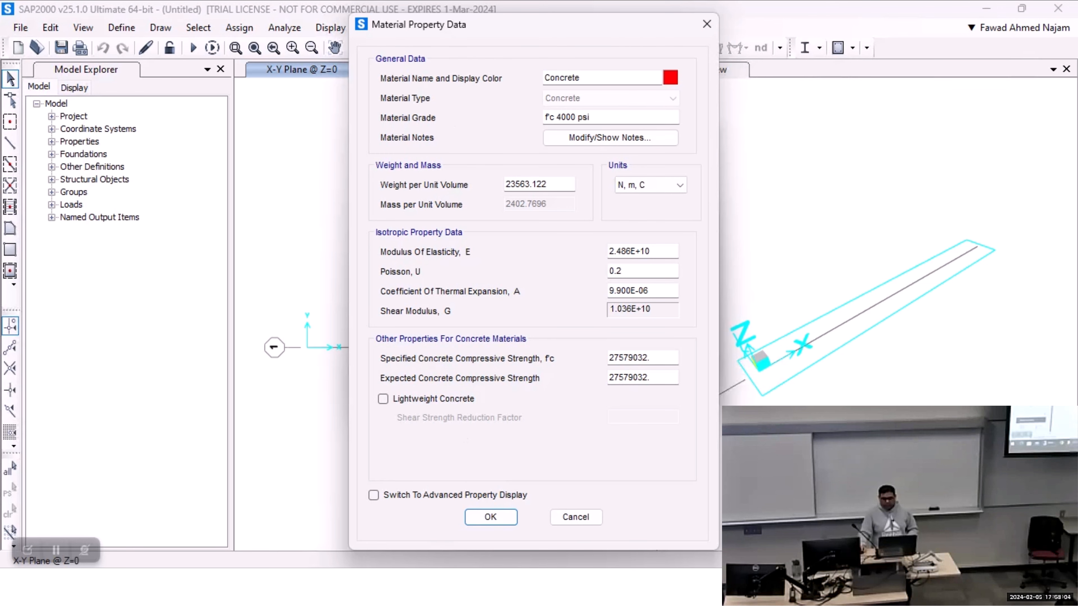
pyautogui.hotkey('alt', 'Tab')
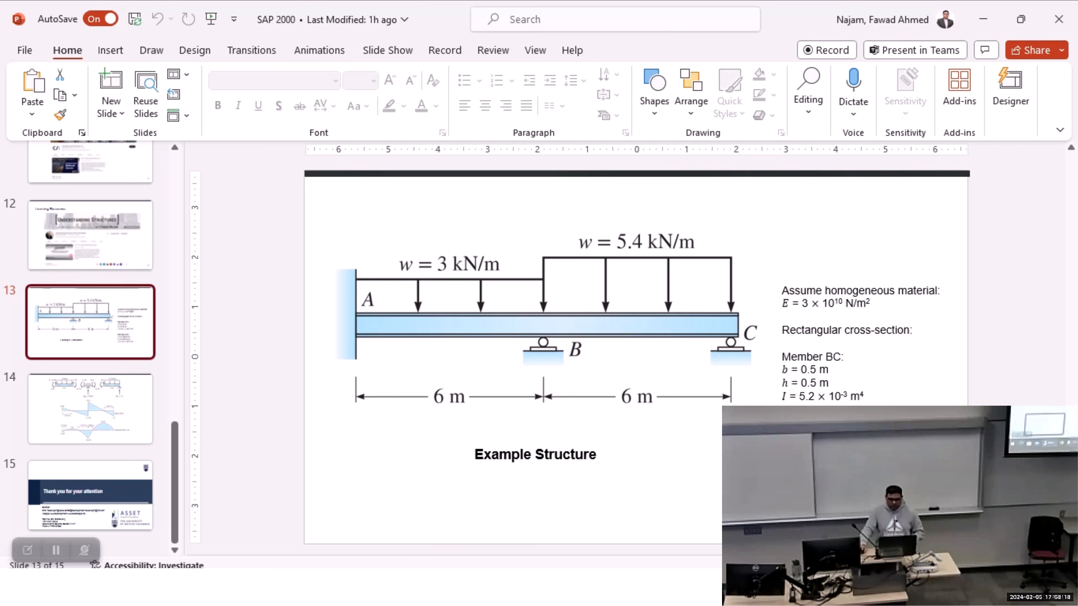
pyautogui.click(296, 584)
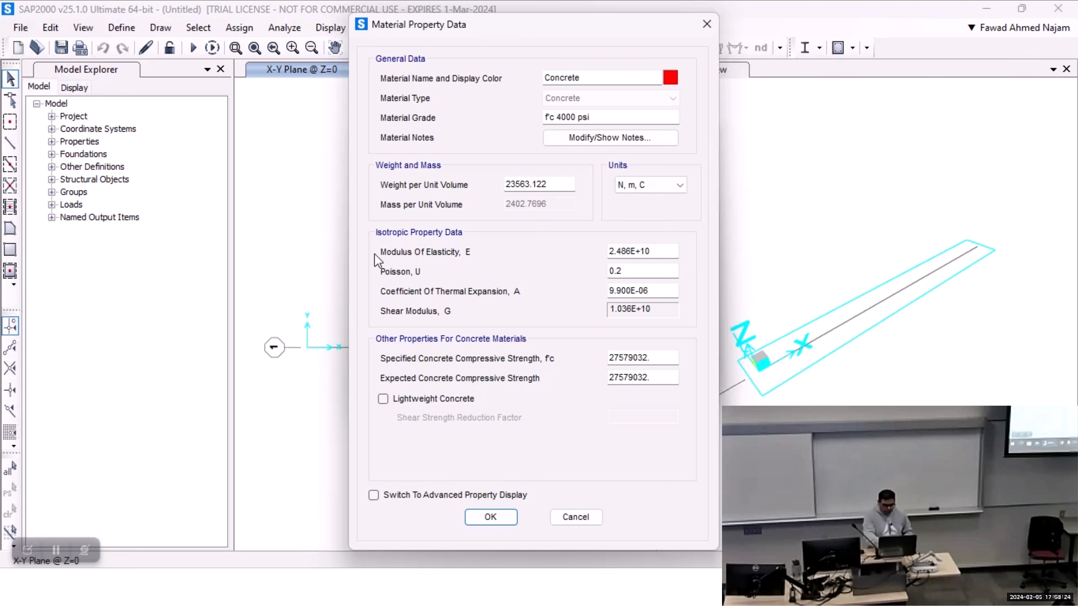
pyautogui.moveTo(631, 251); pyautogui.dragTo(593, 251)
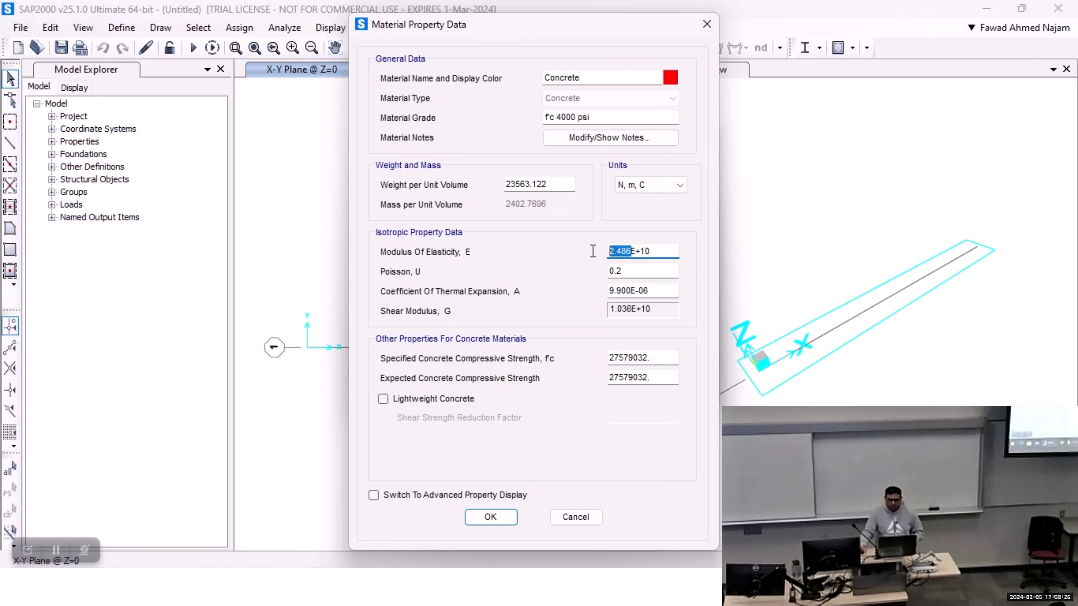
pyautogui.write('3')
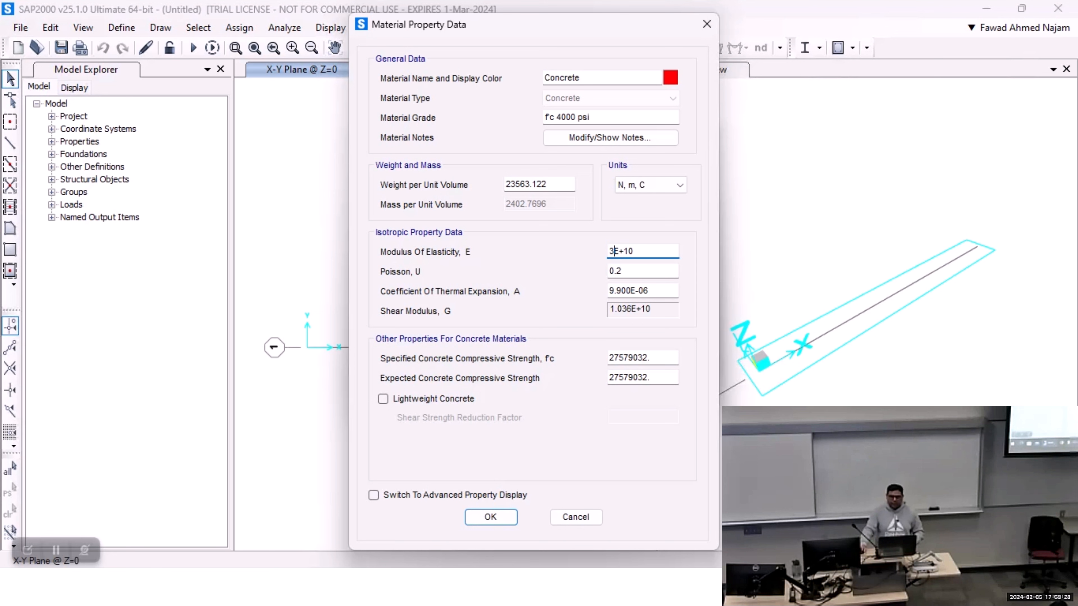
pyautogui.click(664, 251)
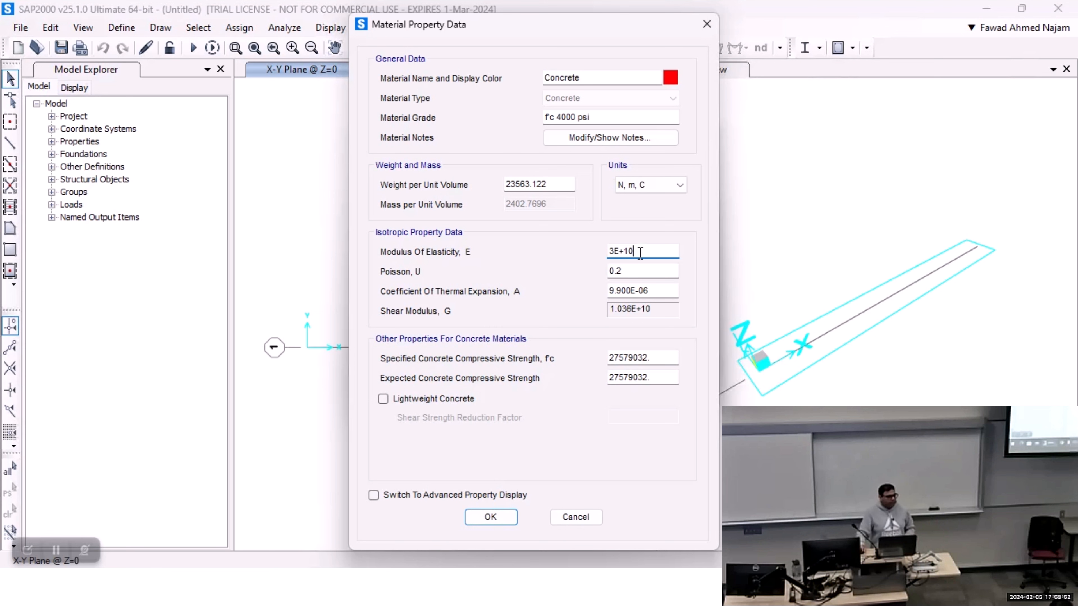
pyautogui.moveTo(641, 252); pyautogui.dragTo(583, 270)
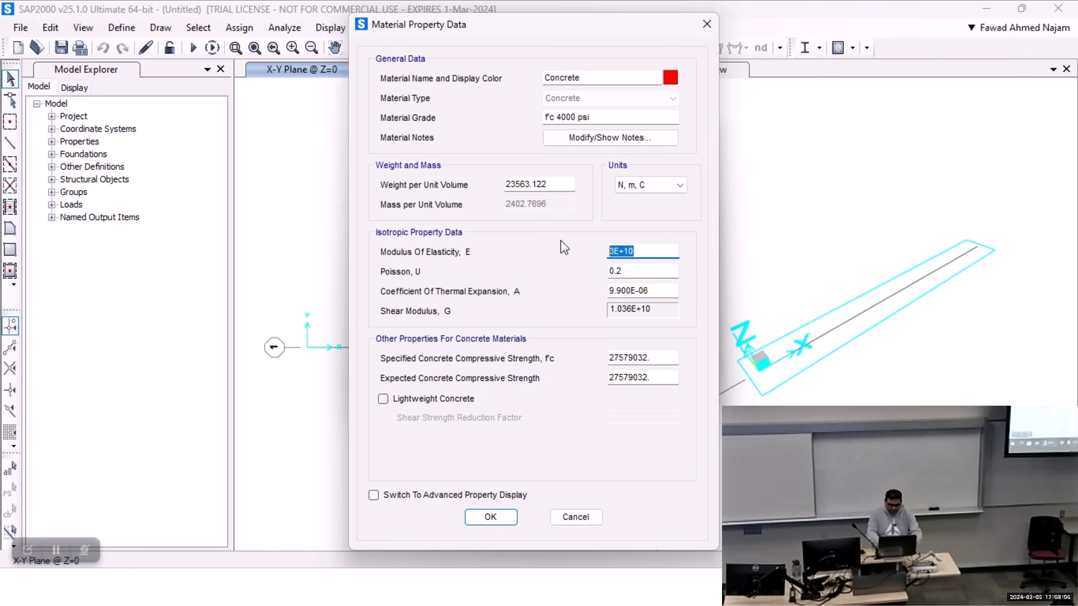
# Name the material "My Beam Material" and accept the material definitions.
pyautogui.doubleClick(589, 76)
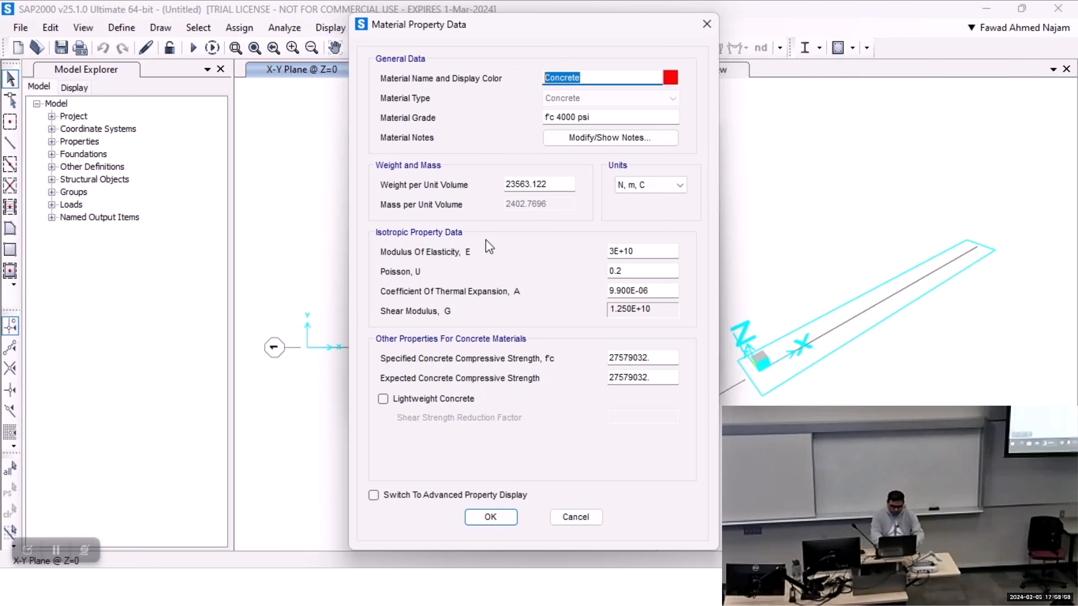
pyautogui.write('My Material')
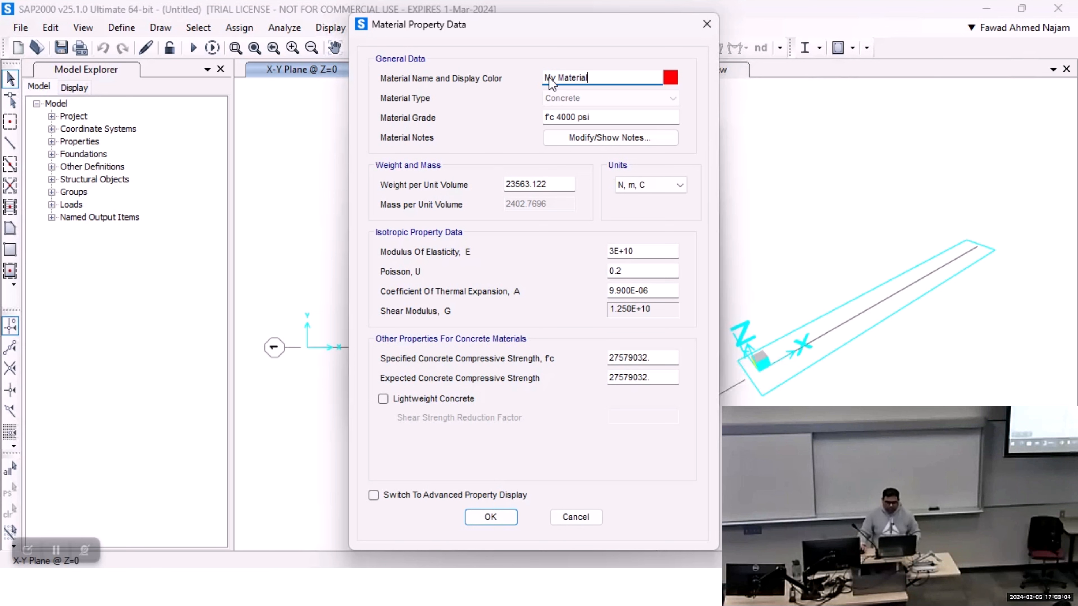
pyautogui.click(558, 78)
pyautogui.write('Beam')
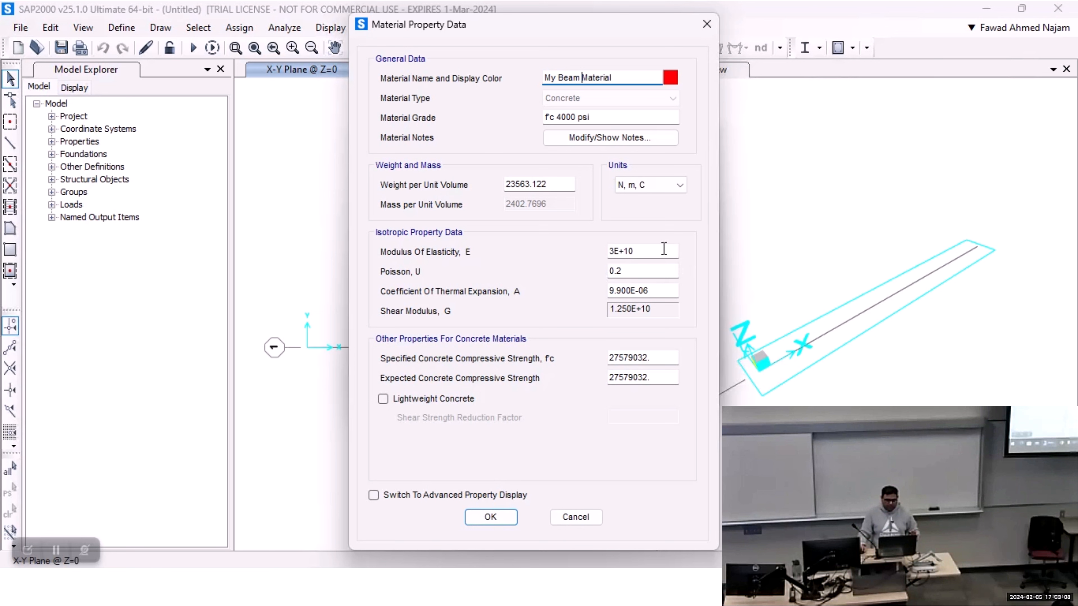
pyautogui.moveTo(662, 250); pyautogui.dragTo(593, 251)
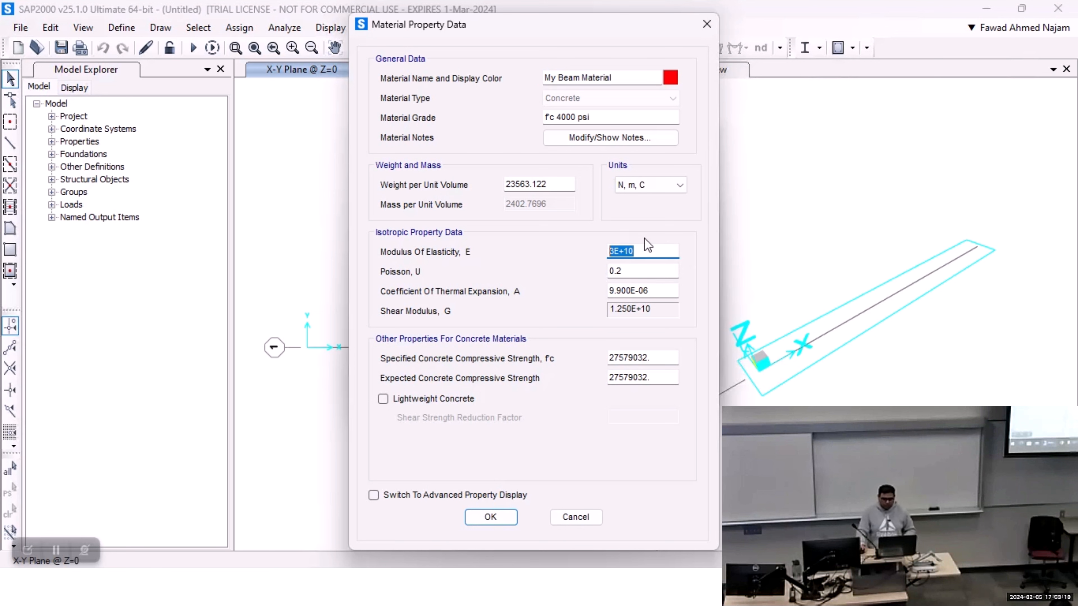
pyautogui.click(490, 517)
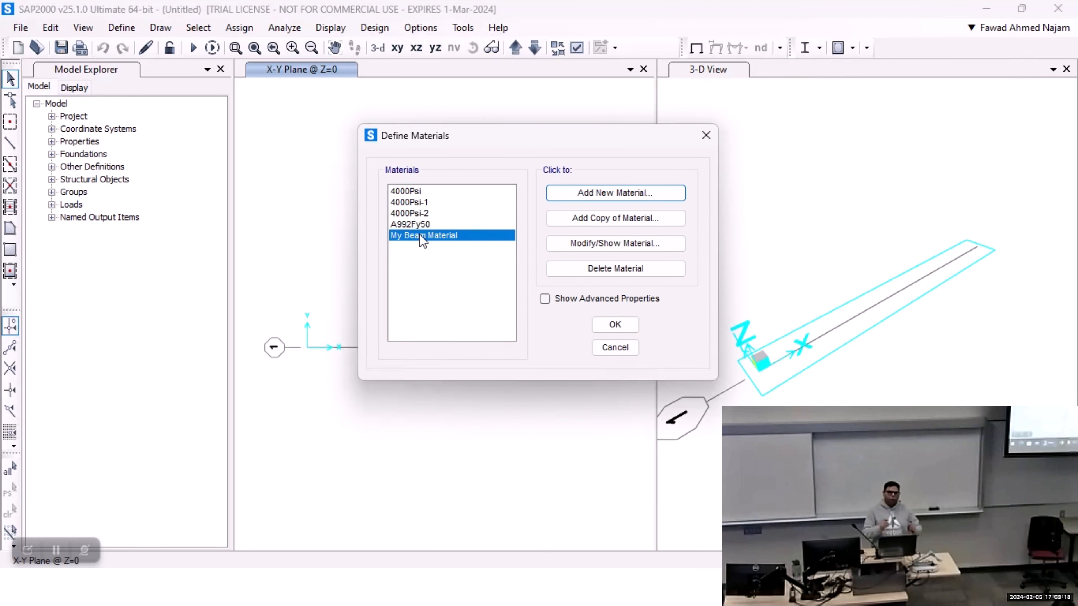
pyautogui.click(621, 323)
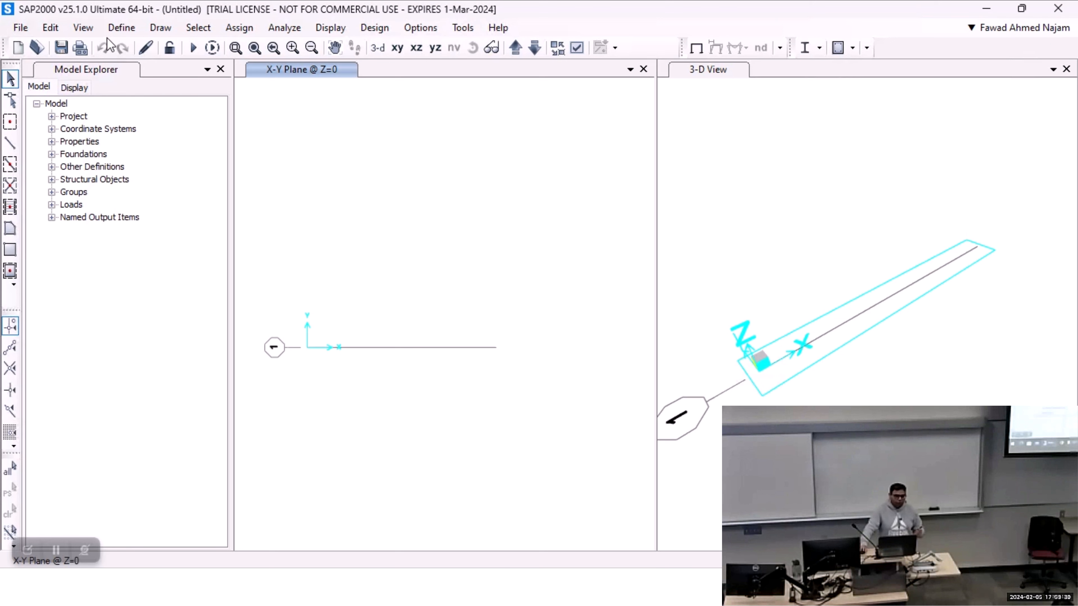
# Add a new frame section property of type Concrete with a rectangular shape.
pyautogui.click(121, 28)
pyautogui.moveTo(154, 79)
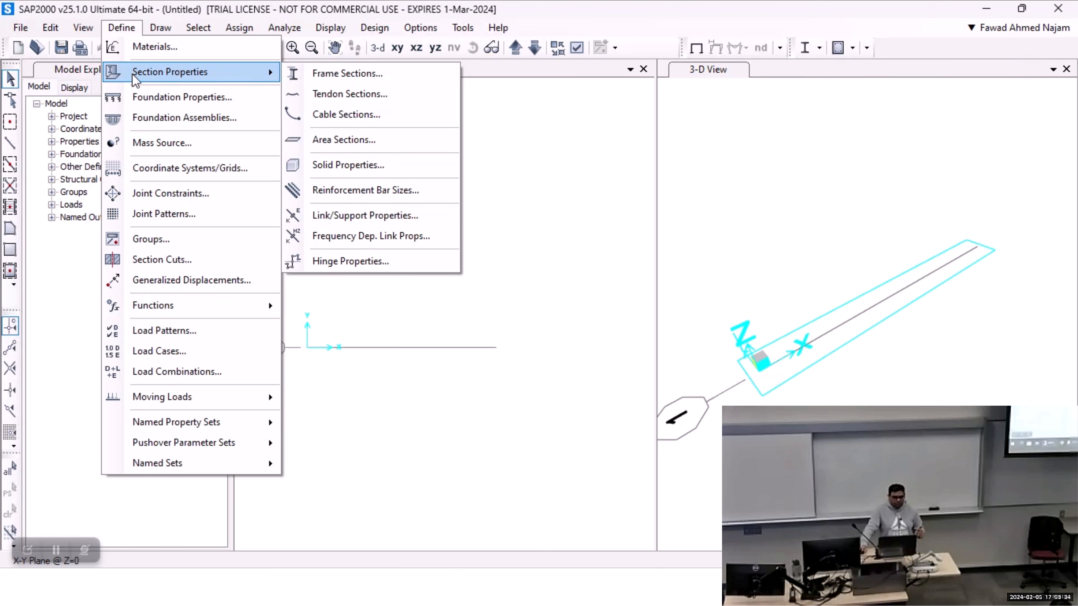
pyautogui.click(422, 83)
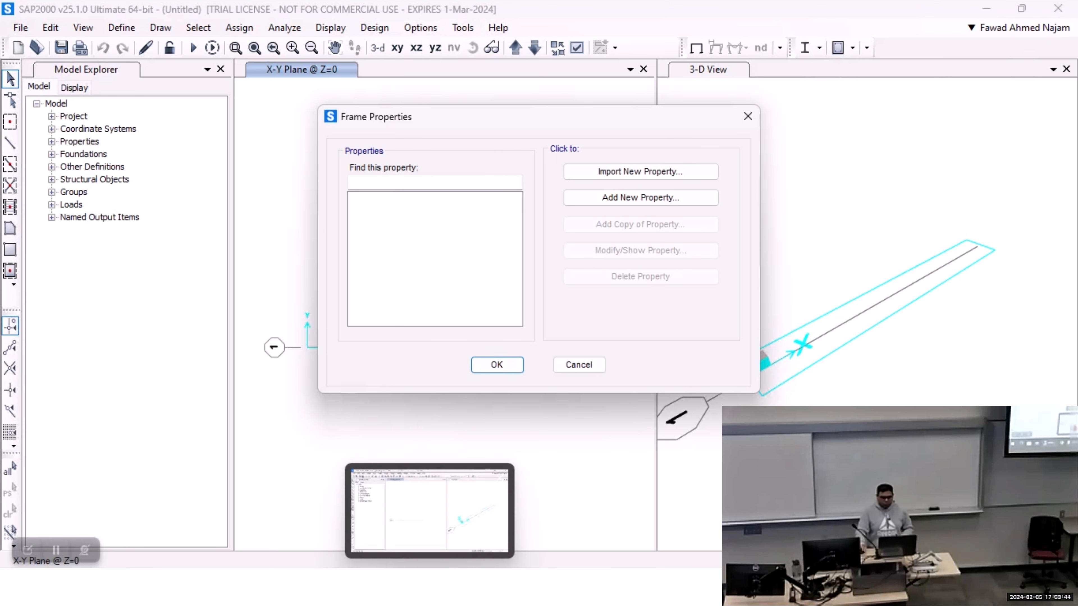
pyautogui.moveTo(305, 522)
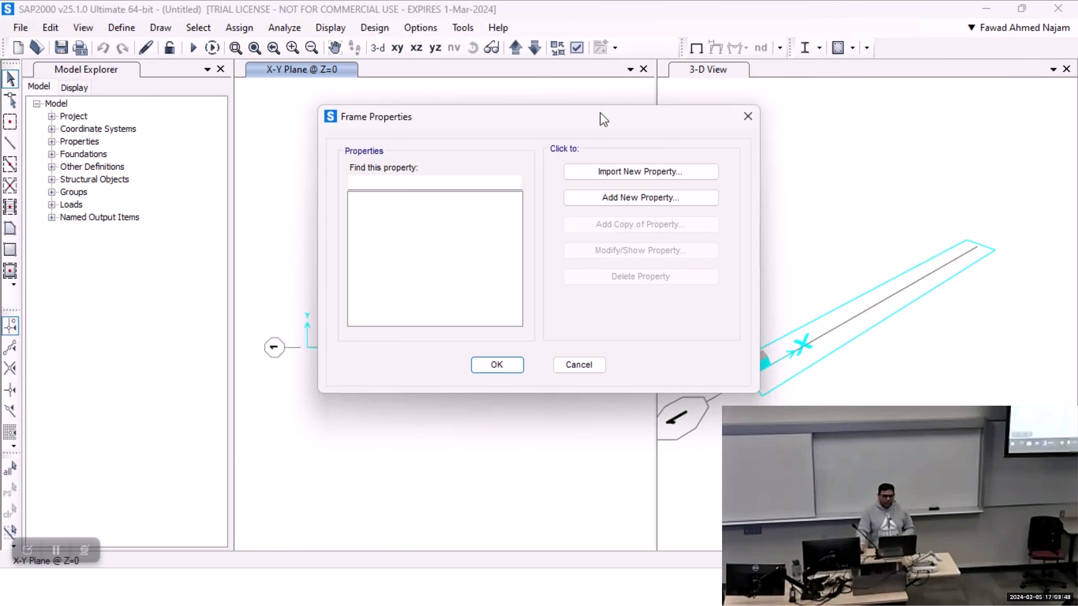
pyautogui.moveTo(600, 113); pyautogui.dragTo(586, 113)
pyautogui.click(629, 196)
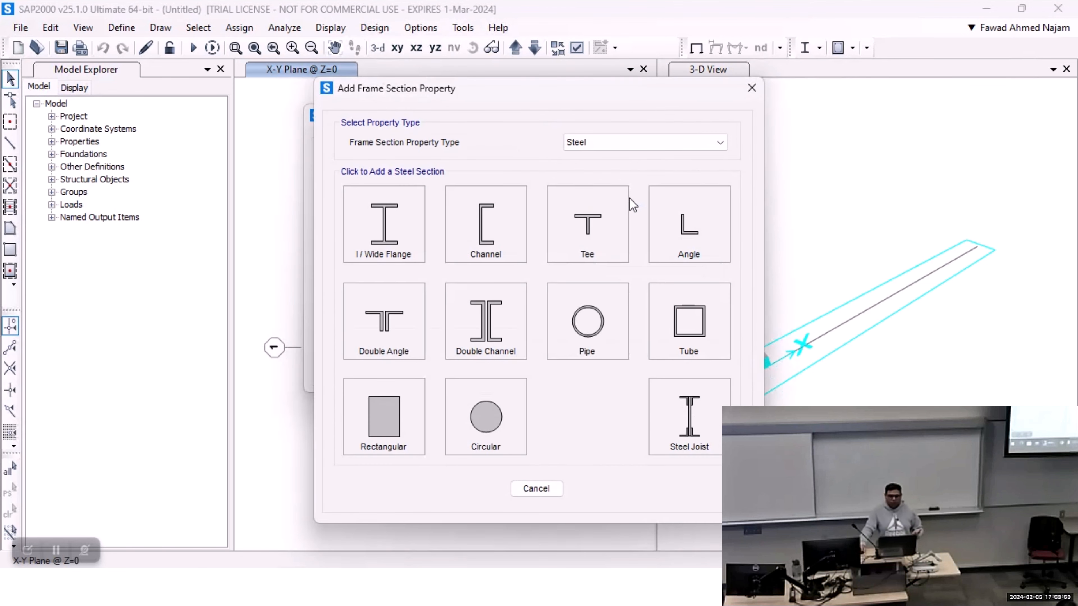
pyautogui.click(604, 145)
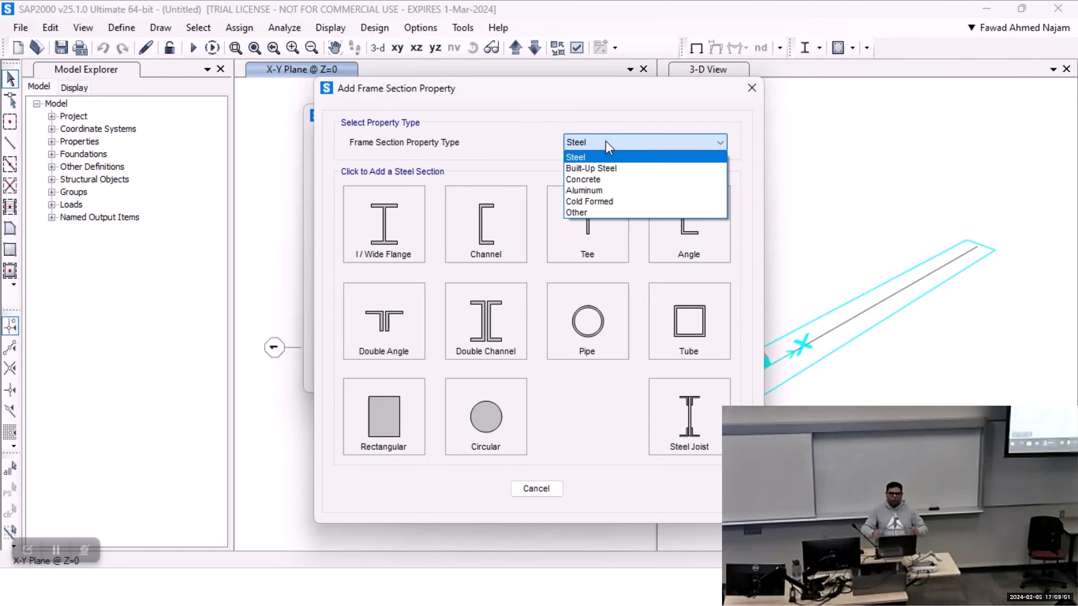
pyautogui.click(599, 182)
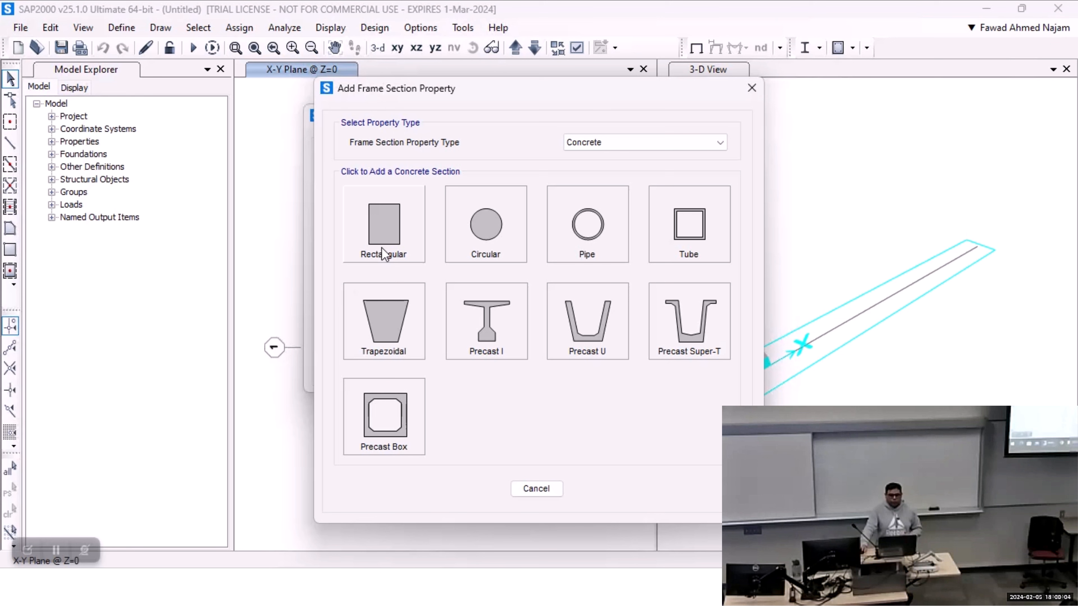
pyautogui.click(398, 247)
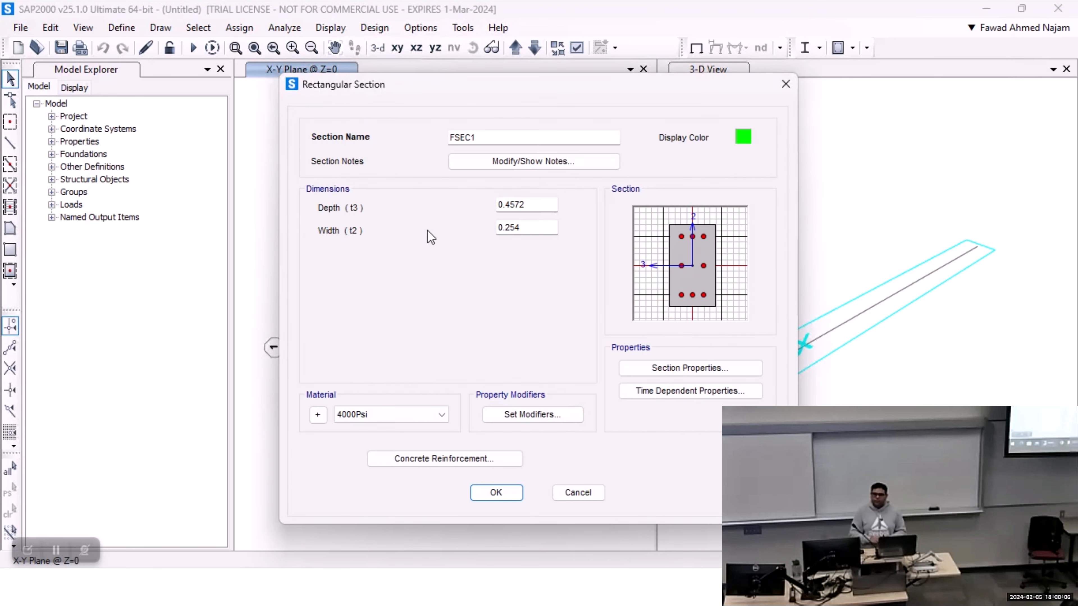
# Examine the new section's name, depth and width fields, and switch to PowerPoint to look up member AB's b and h.
pyautogui.click(476, 138)
pyautogui.moveTo(476, 138); pyautogui.dragTo(418, 139)
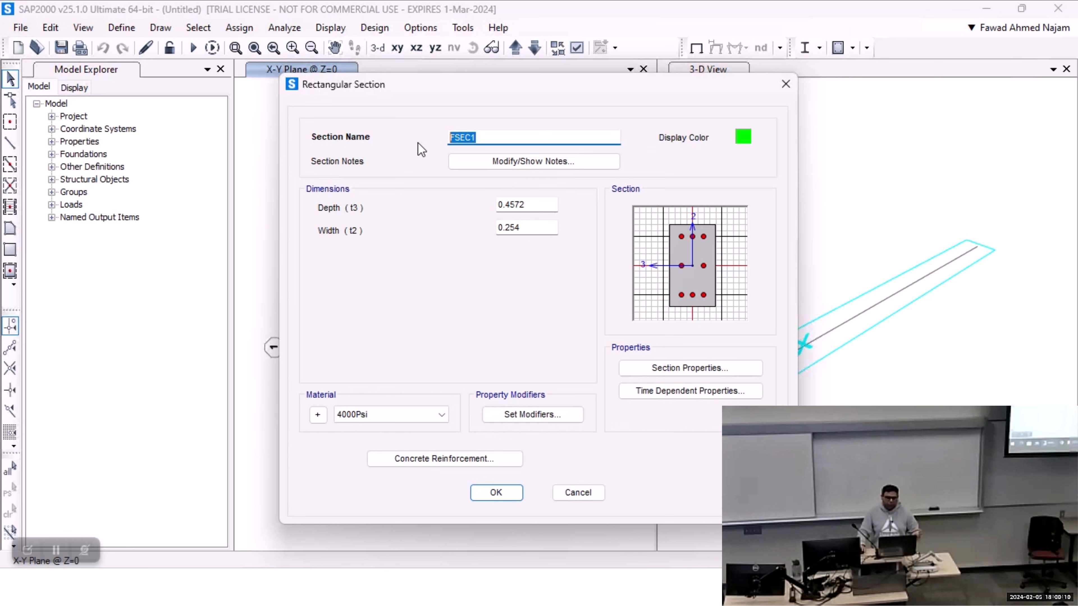
pyautogui.moveTo(524, 205); pyautogui.dragTo(474, 201)
pyautogui.moveTo(527, 229); pyautogui.dragTo(477, 231)
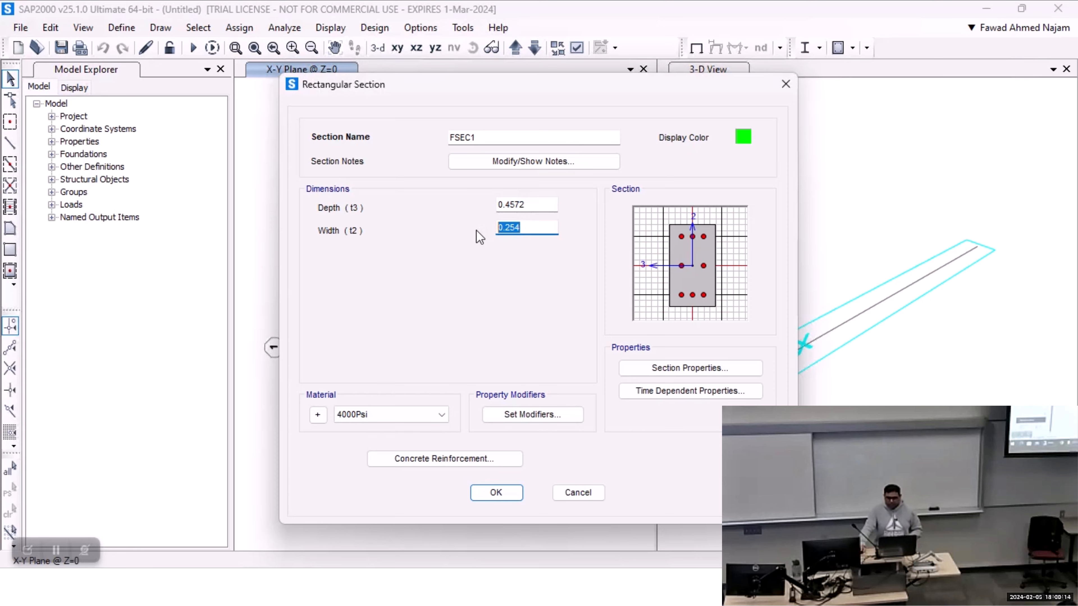
pyautogui.hotkey('alt', 'Tab')
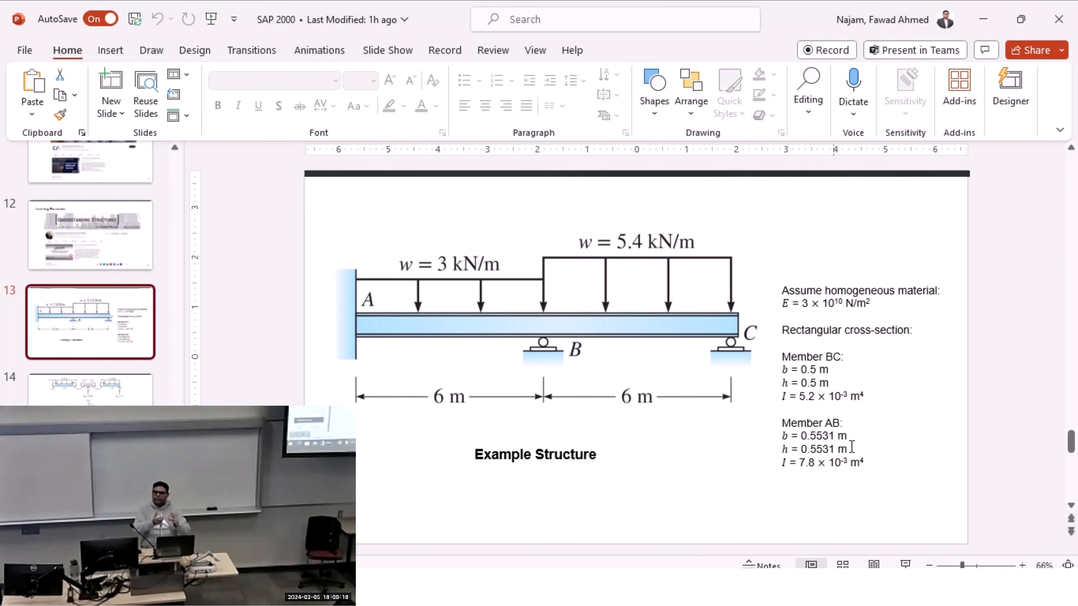
pyautogui.moveTo(850, 449); pyautogui.dragTo(777, 435)
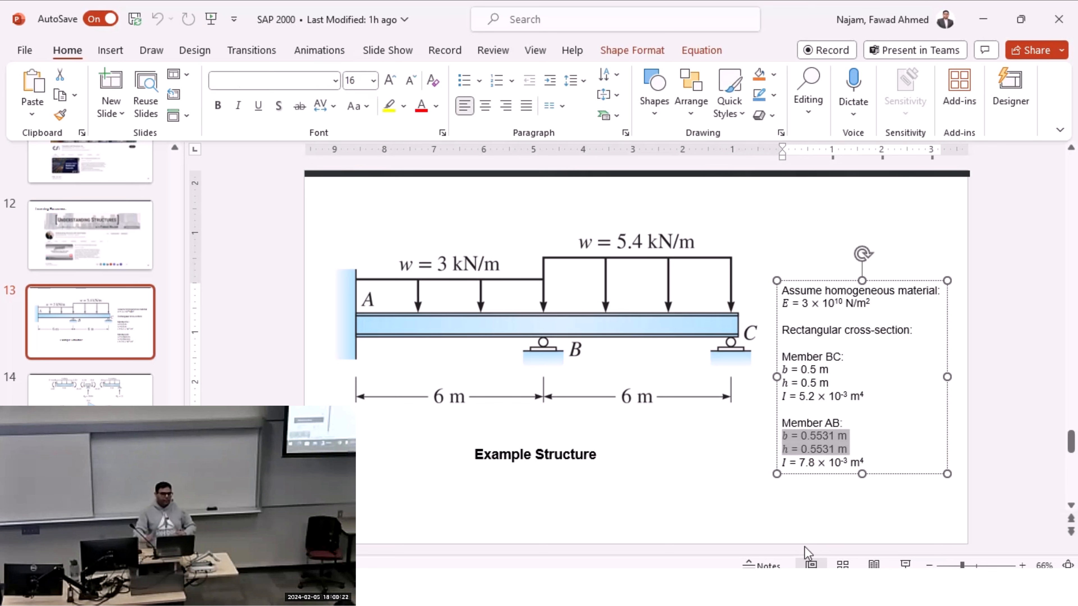
# Check member BC's b and h on the PowerPoint slide, and name the rectangular section Member AB in SAP2000.
pyautogui.moveTo(830, 382); pyautogui.dragTo(777, 368)
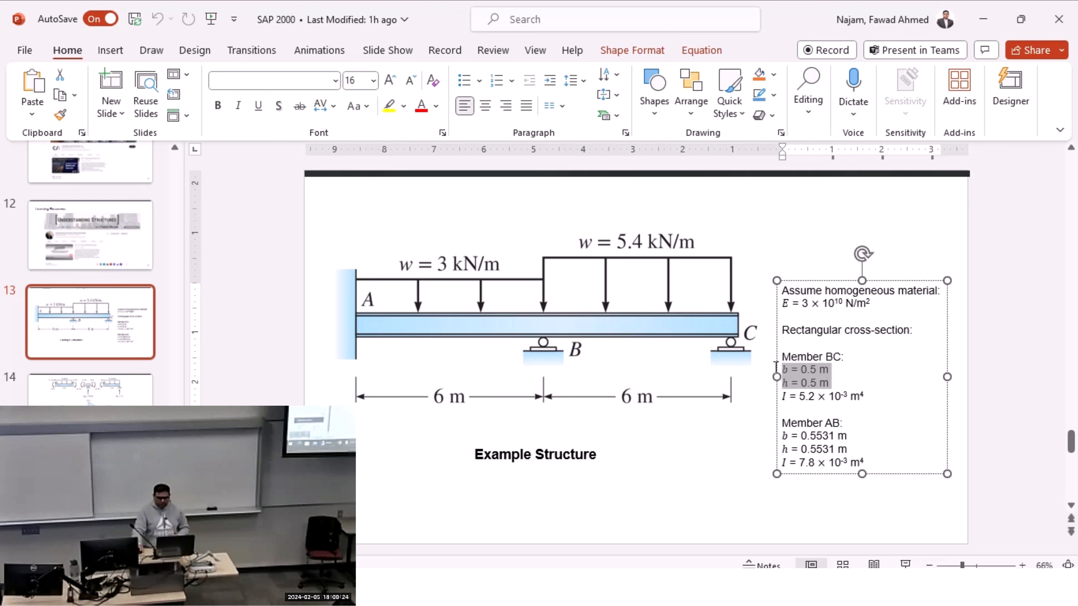
pyautogui.click(660, 530)
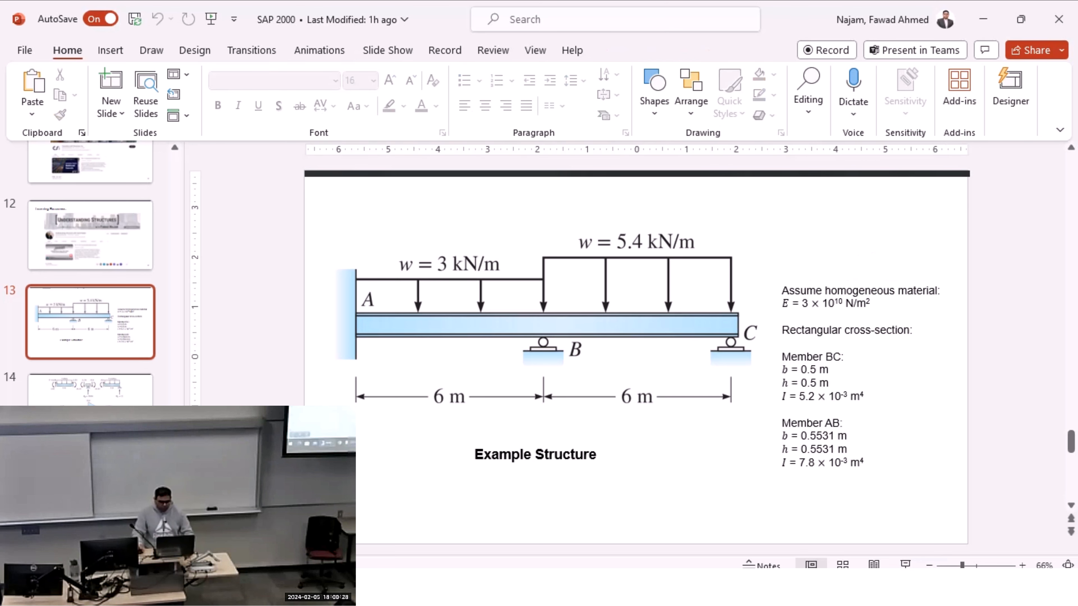
pyautogui.click(322, 587)
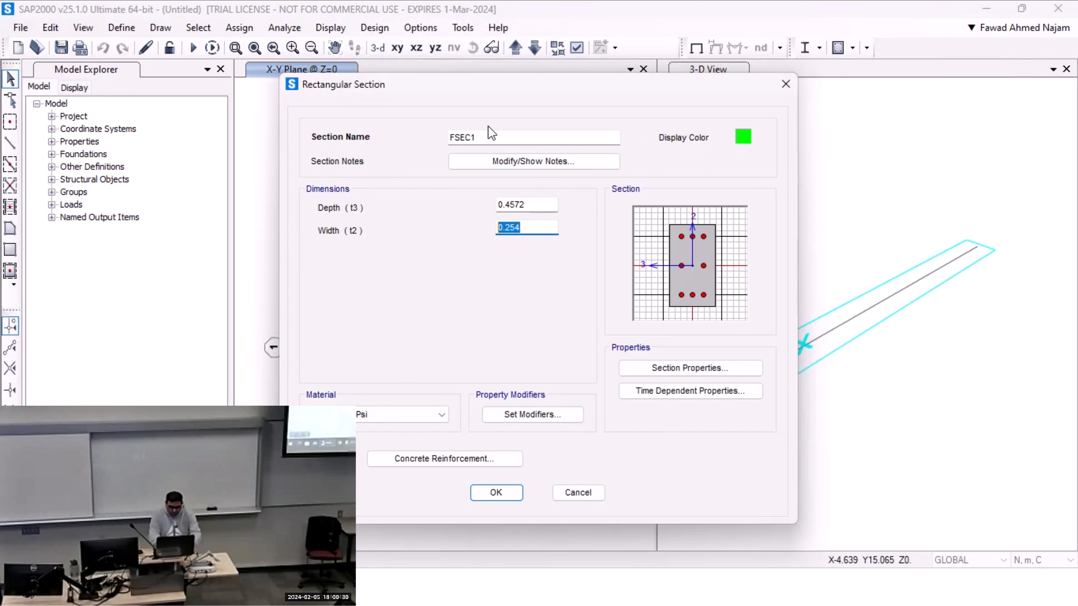
pyautogui.moveTo(489, 137); pyautogui.dragTo(381, 137)
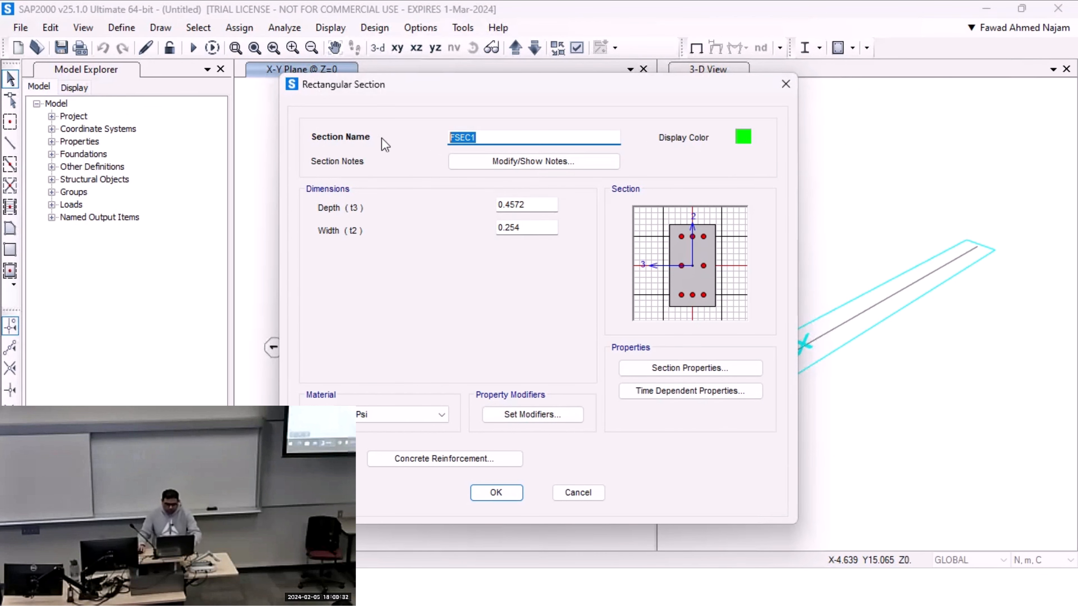
pyautogui.write('Member ')
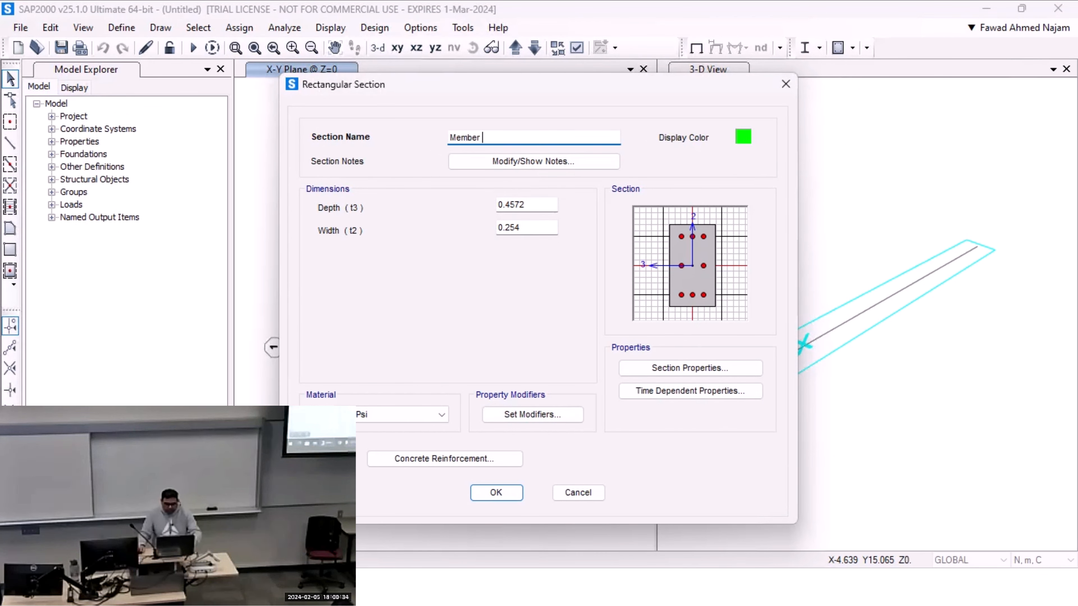
pyautogui.write('AB')
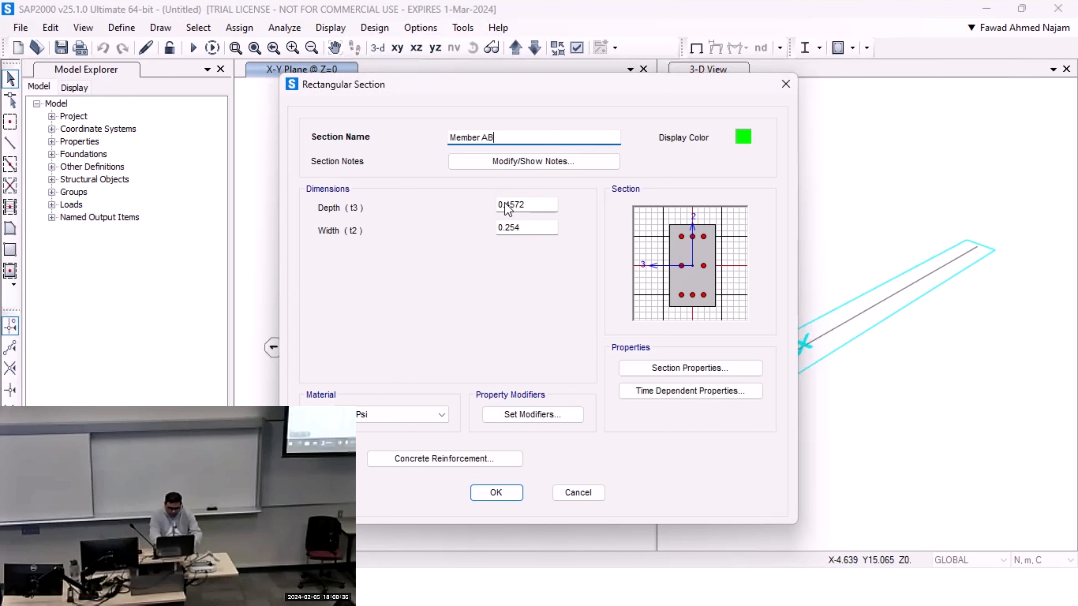
# Set the Member AB section's depth and width to 0.5531, checking the dimensions against the PowerPoint slide.
pyautogui.moveTo(502, 205); pyautogui.dragTo(536, 205)
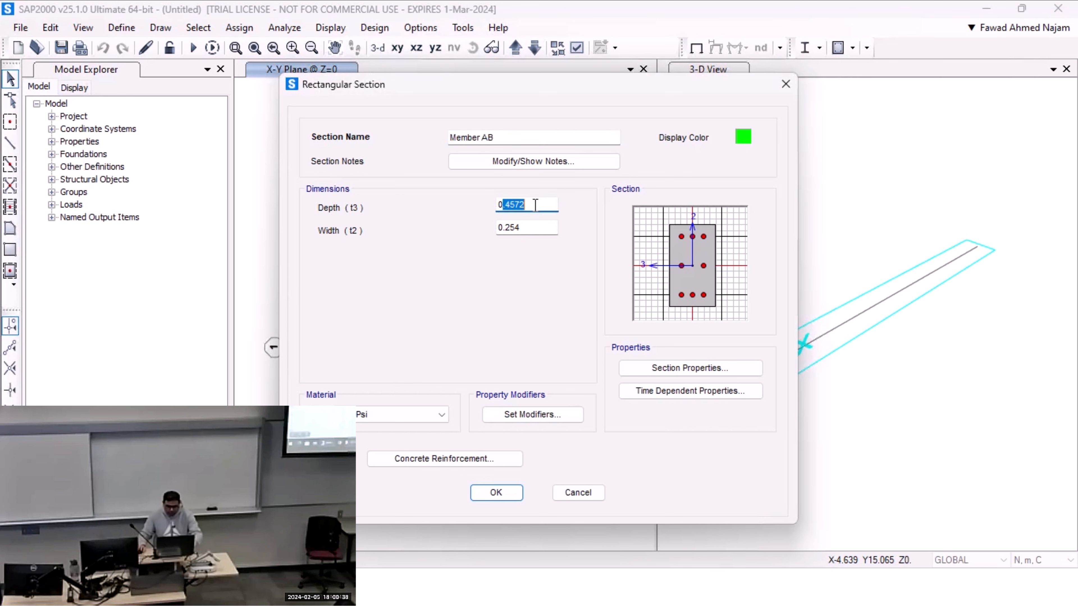
pyautogui.write('.')
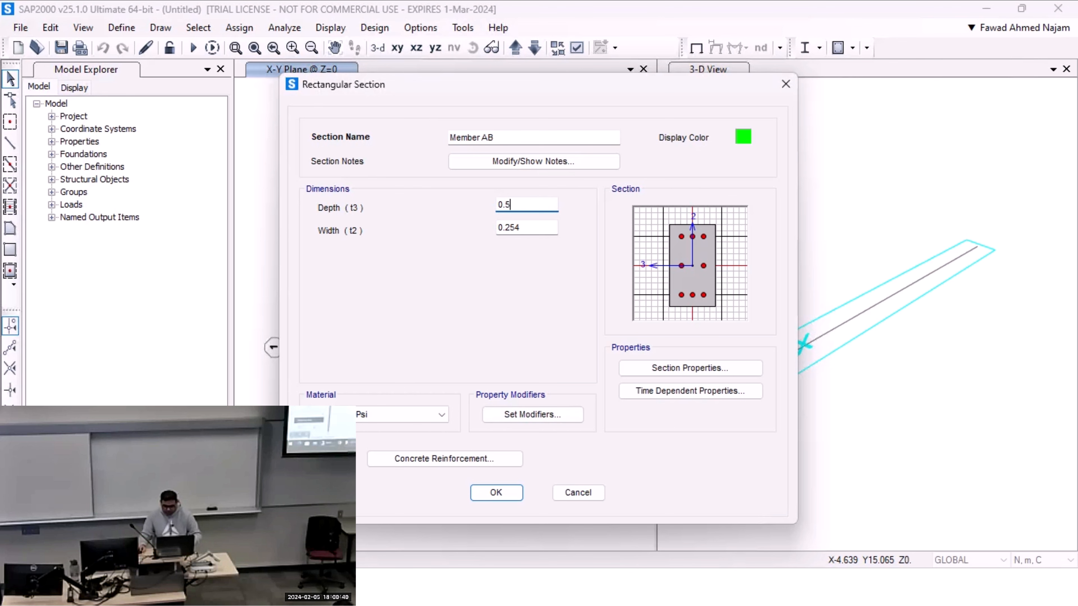
pyautogui.write('5331')
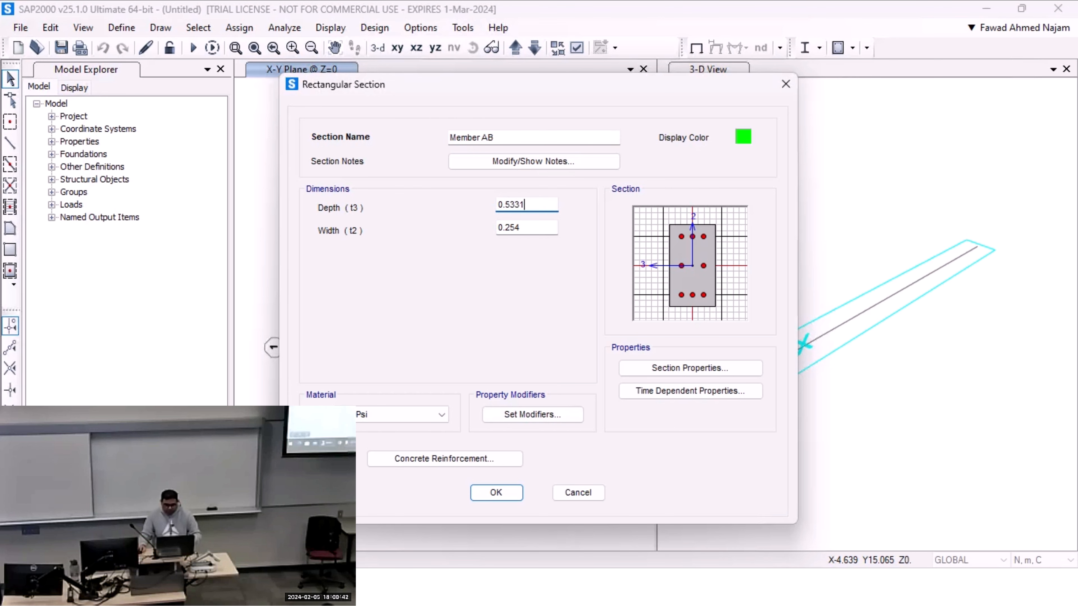
pyautogui.hotkey('alt', 'Tab')
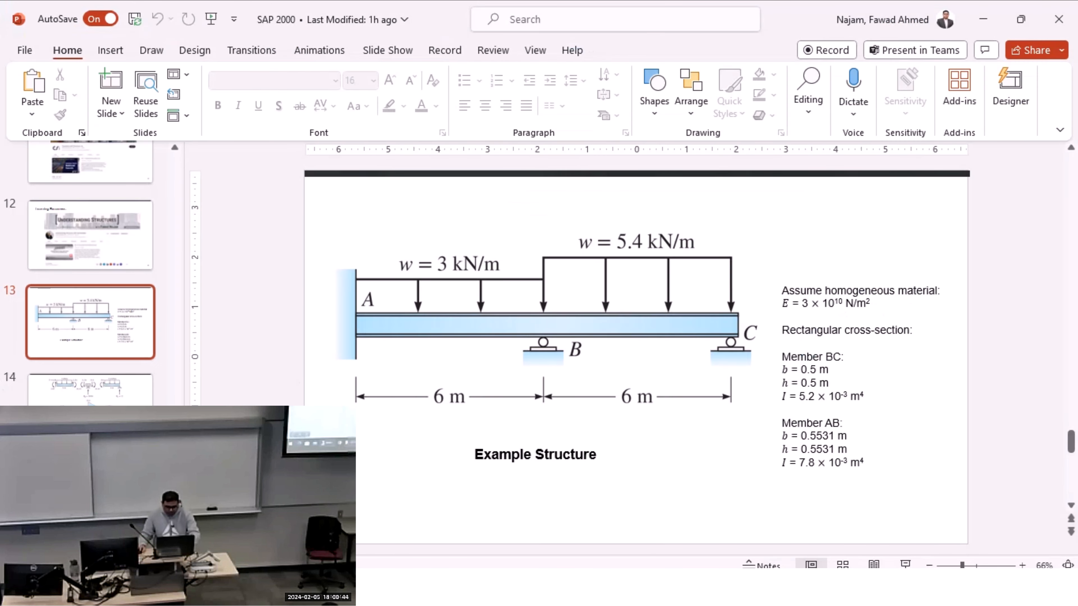
pyautogui.hotkey('alt', 'Tab')
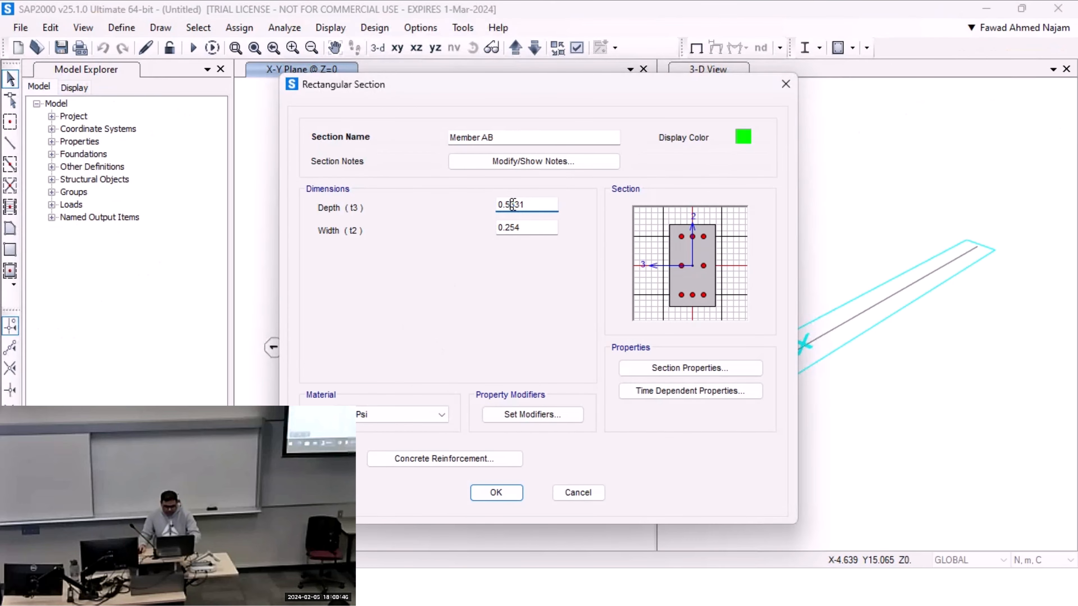
pyautogui.moveTo(511, 204); pyautogui.dragTo(500, 240)
pyautogui.write('5')
pyautogui.write('0.5531')
pyautogui.click(533, 209)
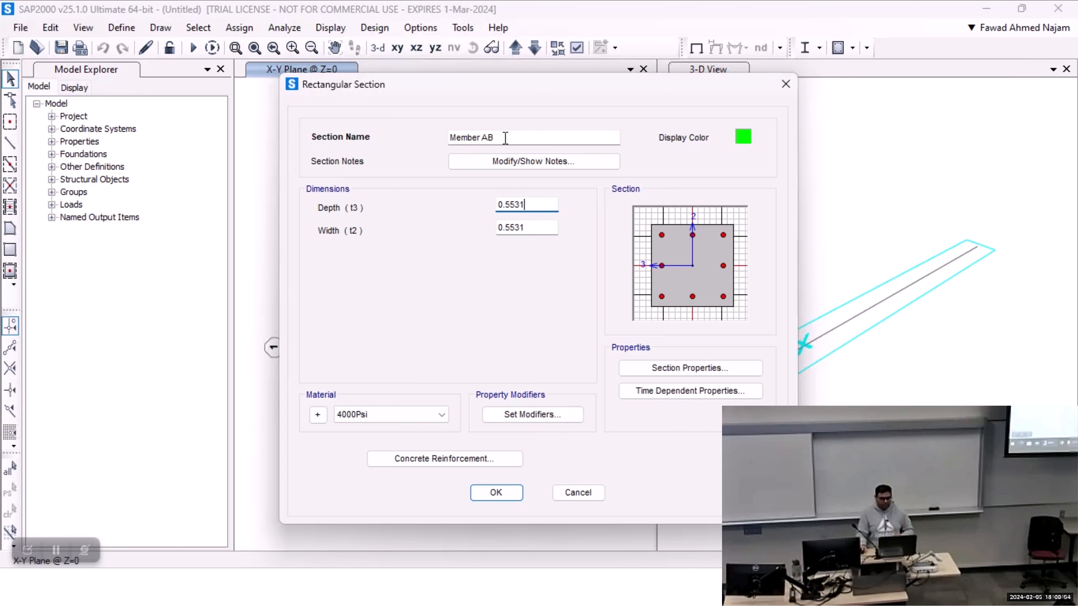
# Assign My Beam Material to the Member AB section and accept the section definition.
pyautogui.moveTo(505, 138); pyautogui.dragTo(444, 149)
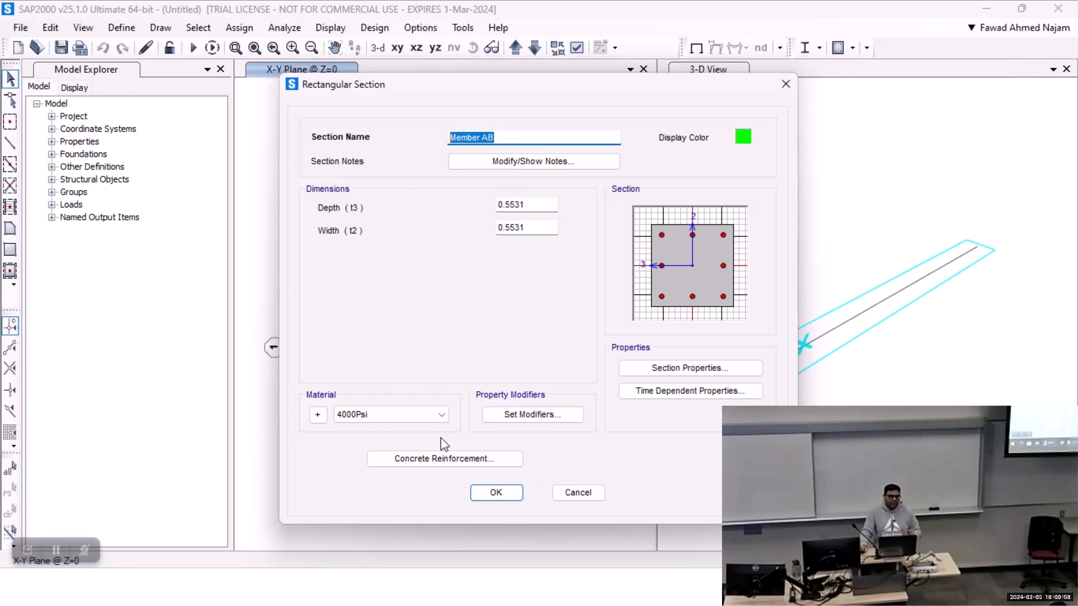
pyautogui.click(417, 416)
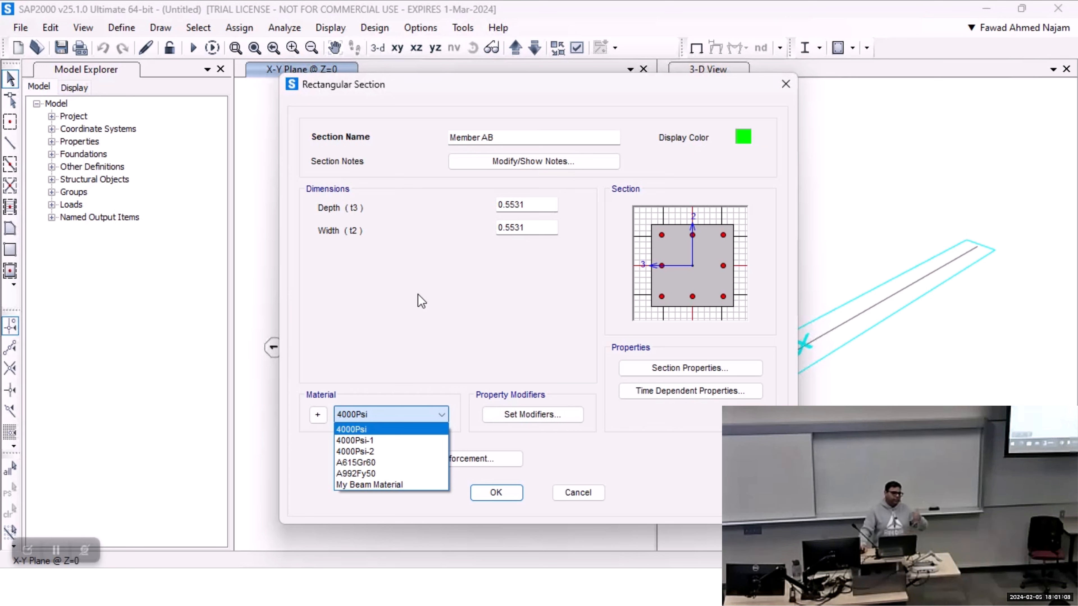
pyautogui.click(364, 486)
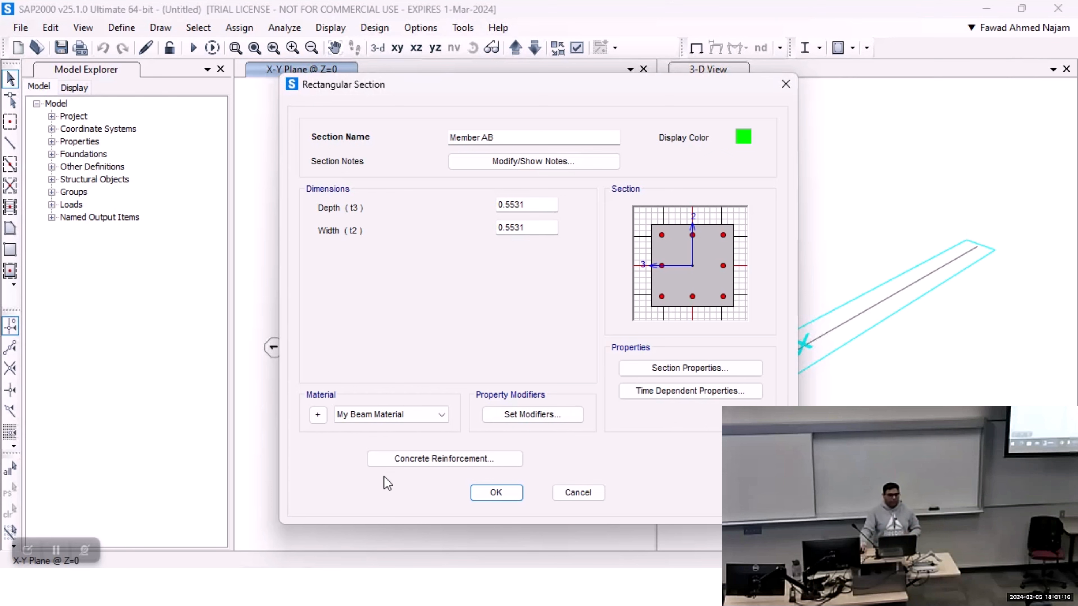
pyautogui.click(490, 494)
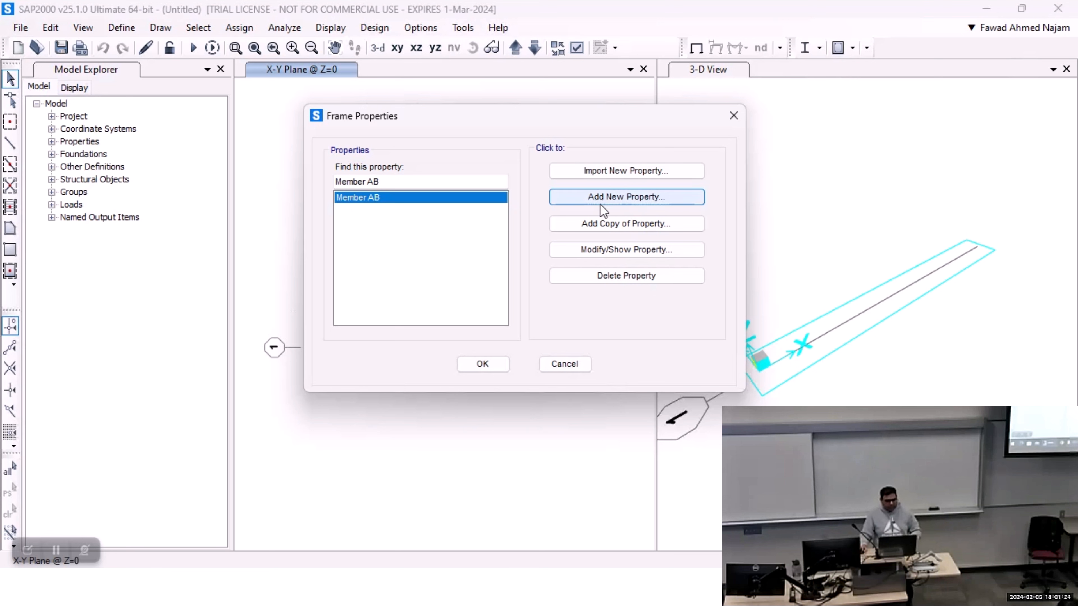
# Add another rectangular concrete frame section and name it Member BC.
pyautogui.click(608, 201)
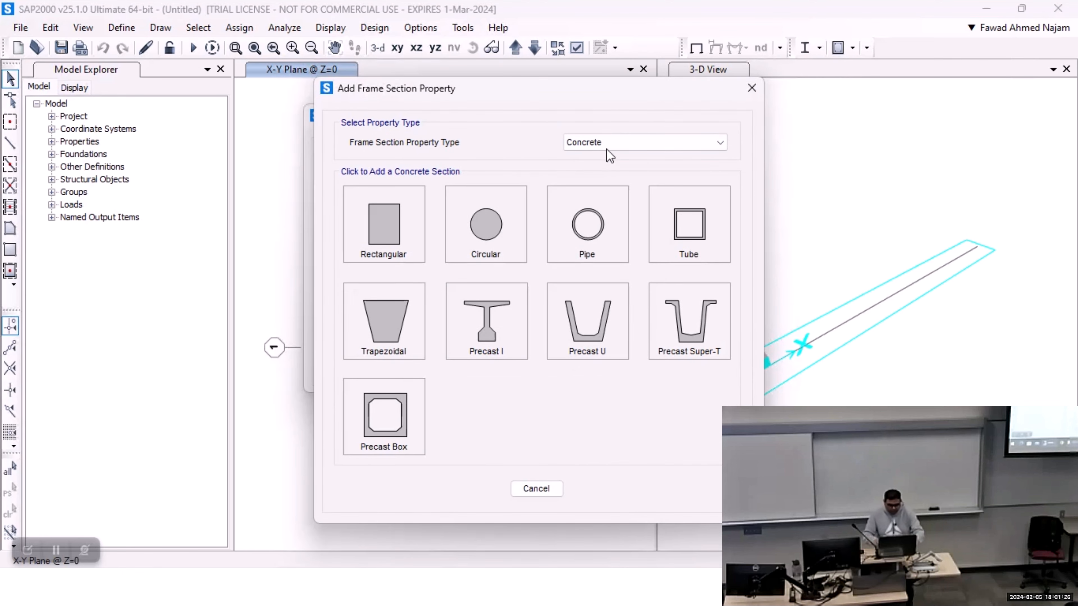
pyautogui.click(381, 246)
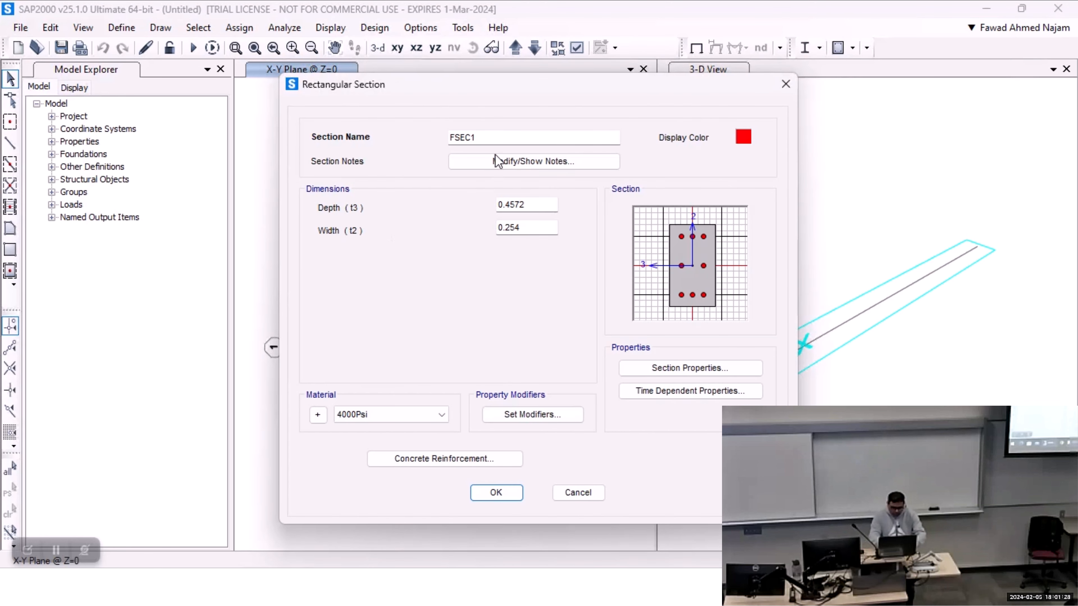
pyautogui.moveTo(485, 135); pyautogui.dragTo(409, 143)
pyautogui.write('M')
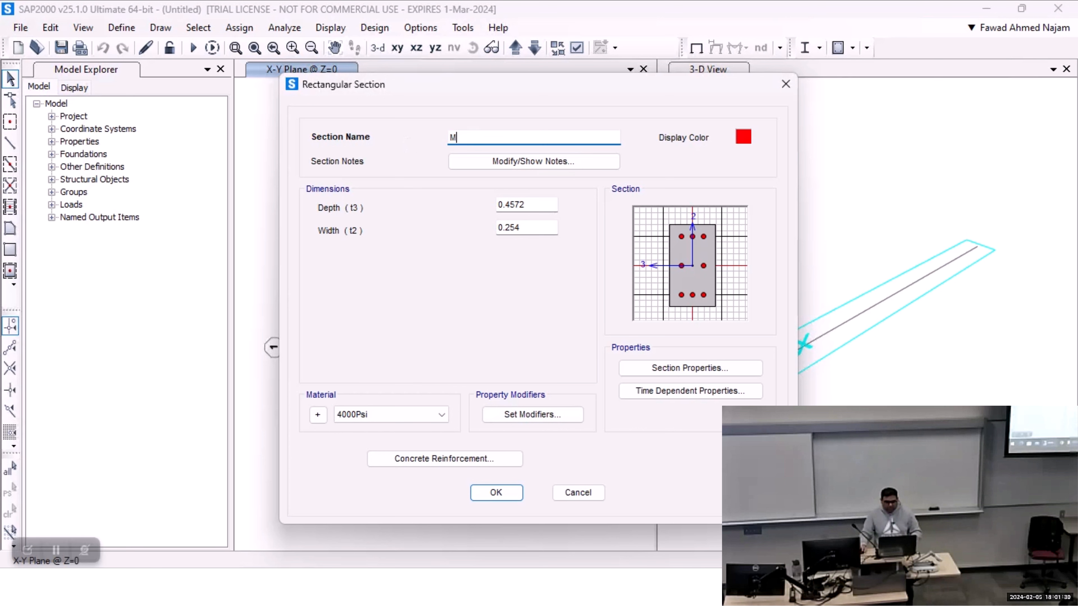
pyautogui.write('ember BC')
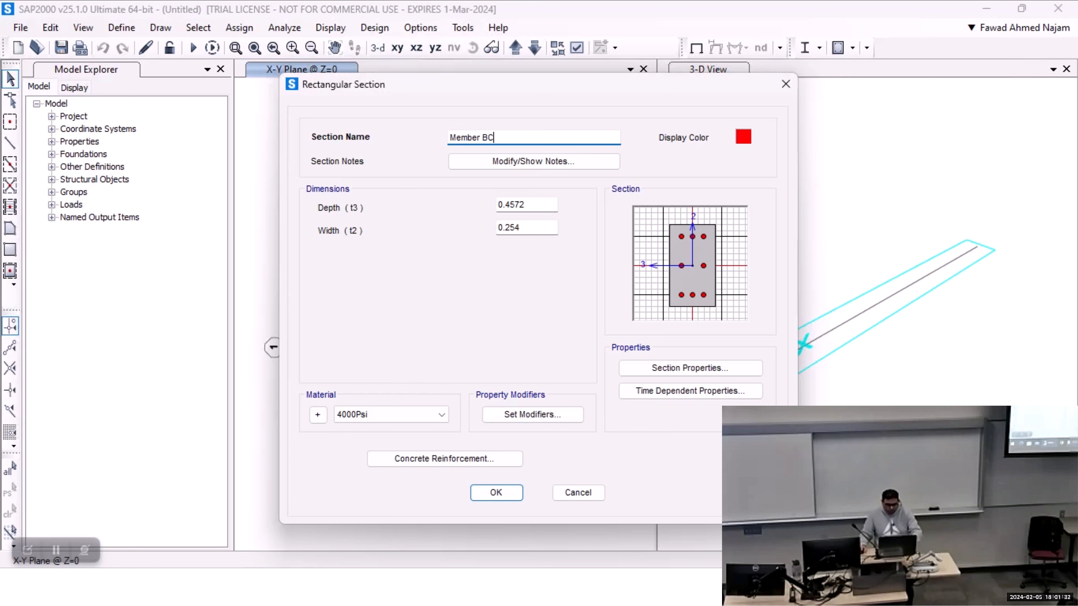
# Set the Member BC section's depth and width to 0.5.
pyautogui.doubleClick(512, 207)
pyautogui.write('5')
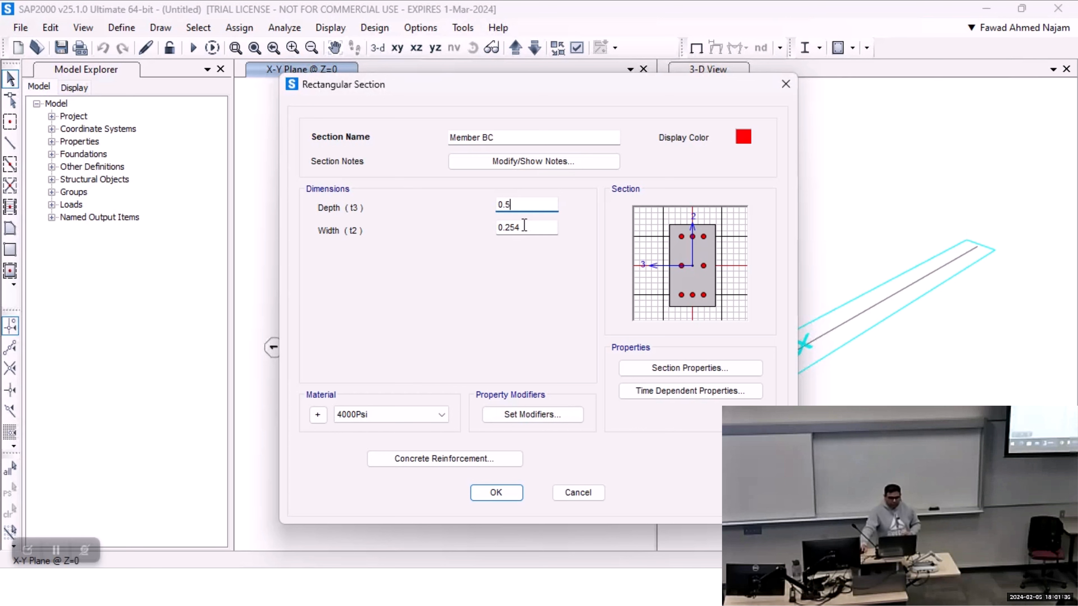
pyautogui.doubleClick(512, 228)
pyautogui.write('5')
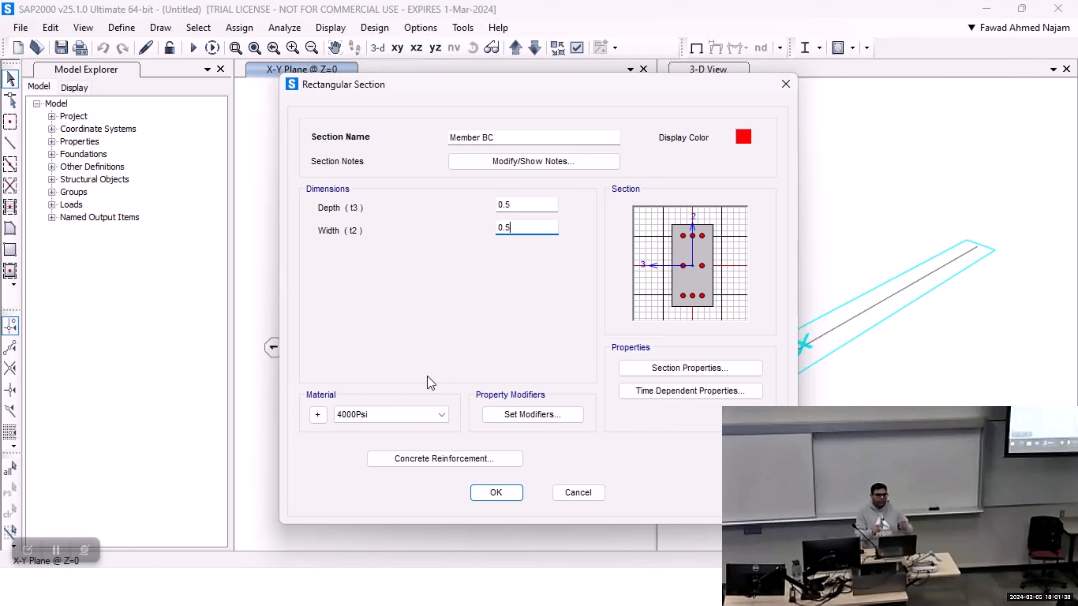
# Assign My Beam Material to the Member BC section and accept the section and the frame property definitions.
pyautogui.click(425, 415)
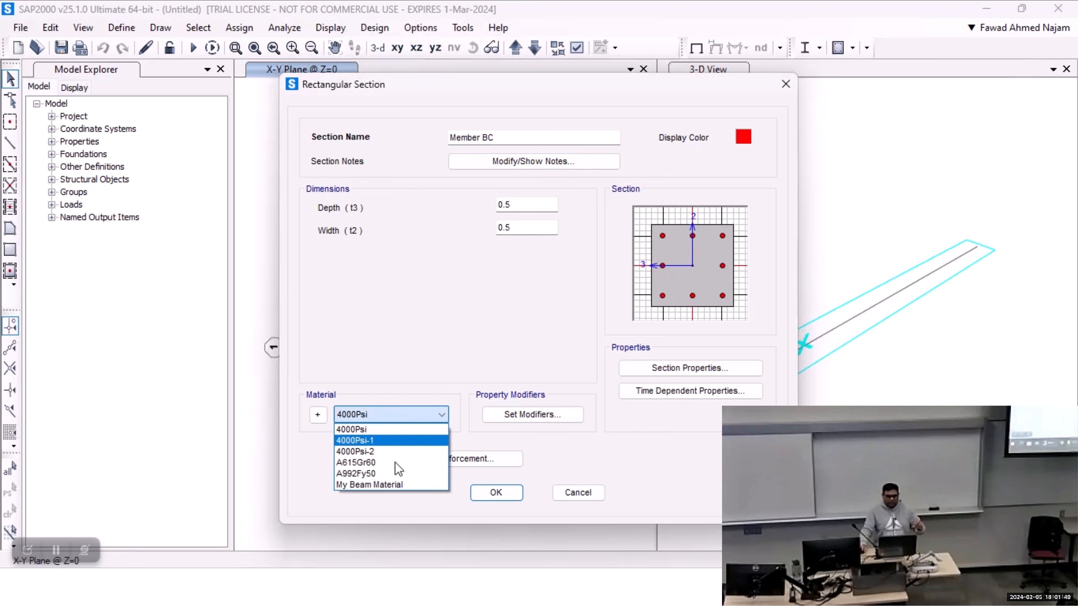
pyautogui.click(391, 484)
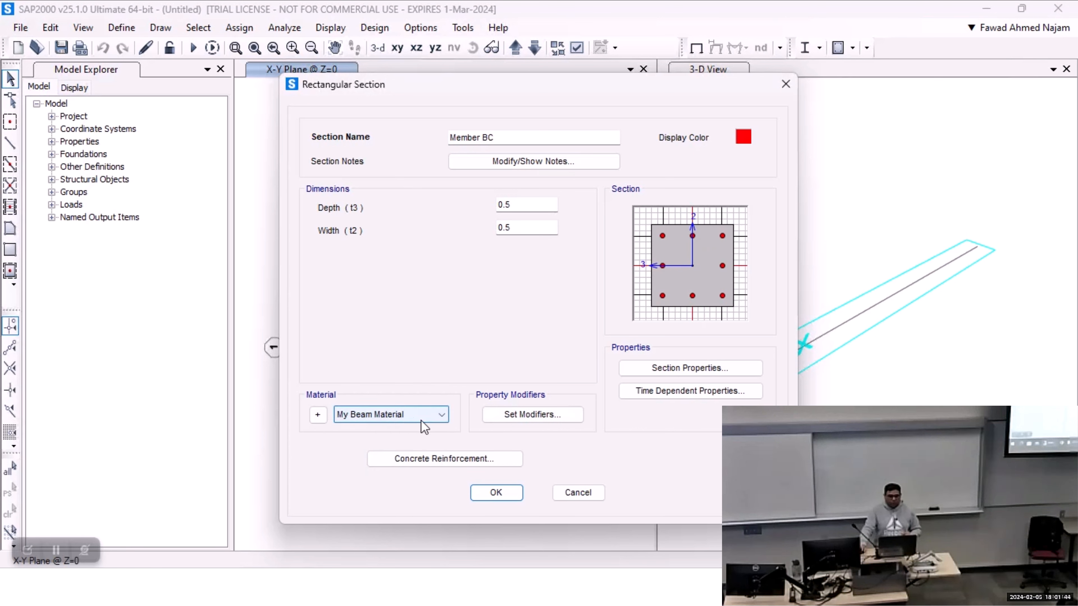
pyautogui.click(501, 497)
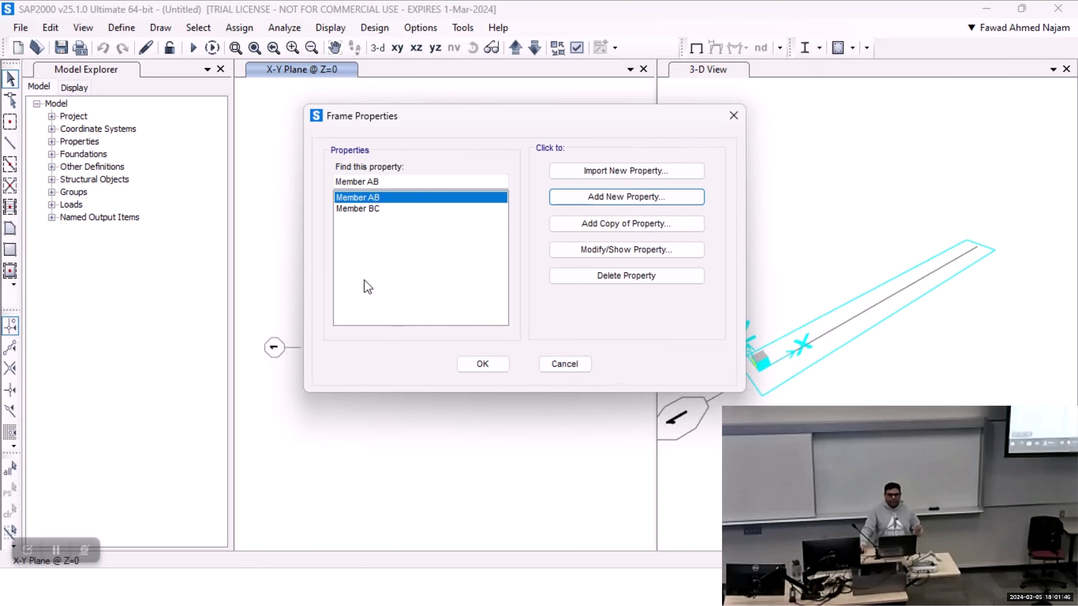
pyautogui.click(378, 209)
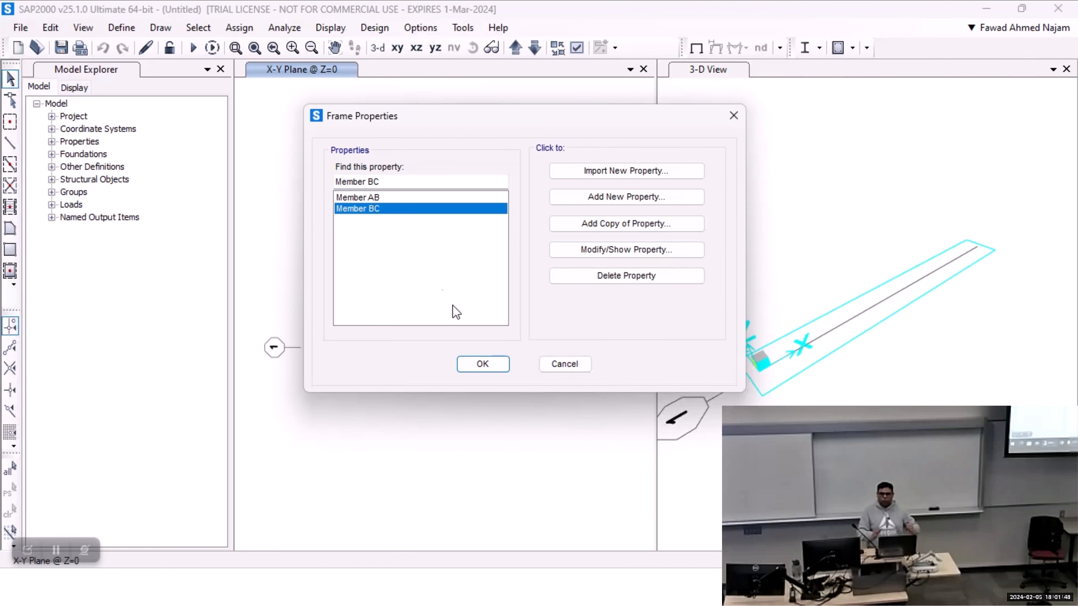
pyautogui.click(480, 365)
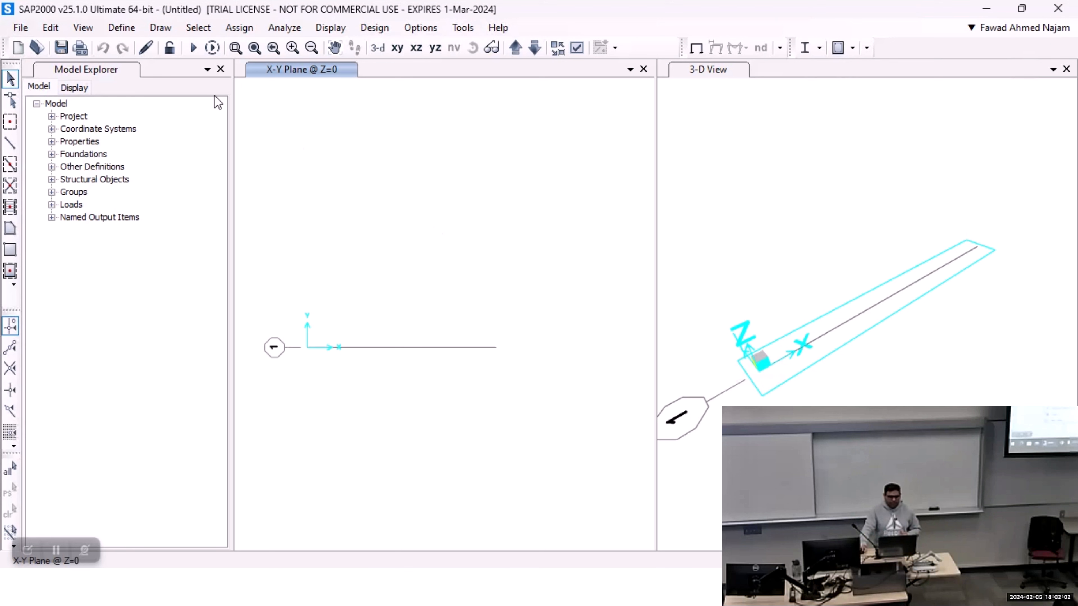
# Draw a straight frame with section Member AB from the origin to the middle grid point in the X-Y plane view.
pyautogui.click(168, 29)
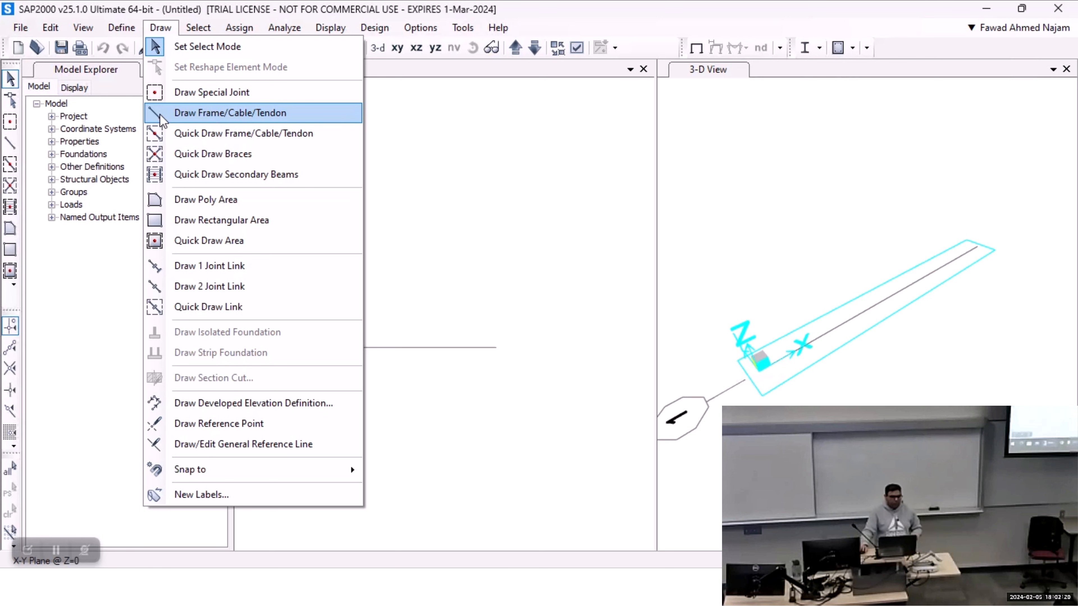
pyautogui.click(162, 133)
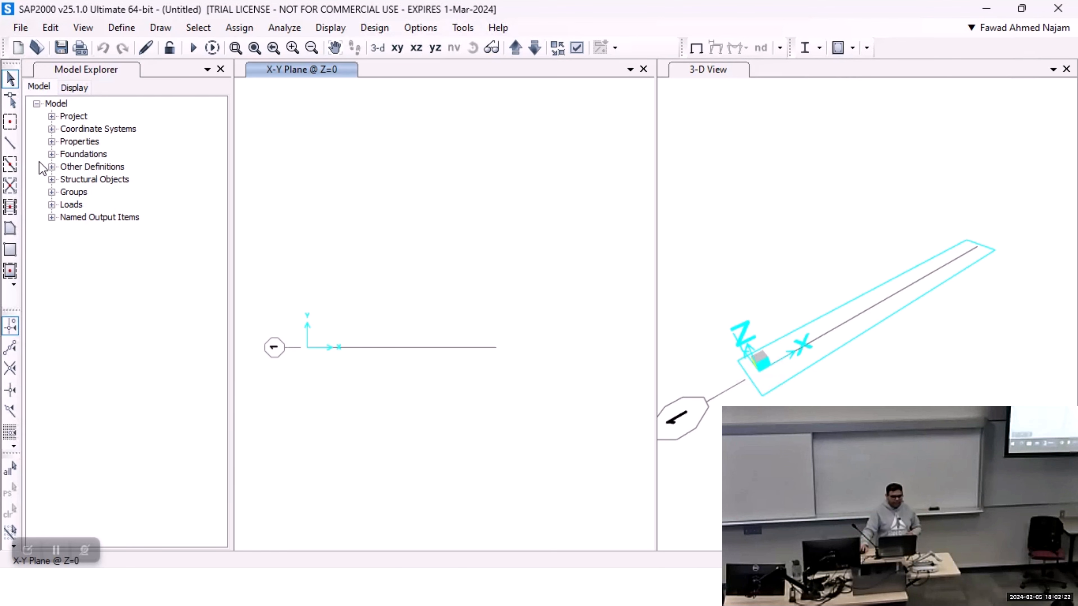
pyautogui.click(11, 146)
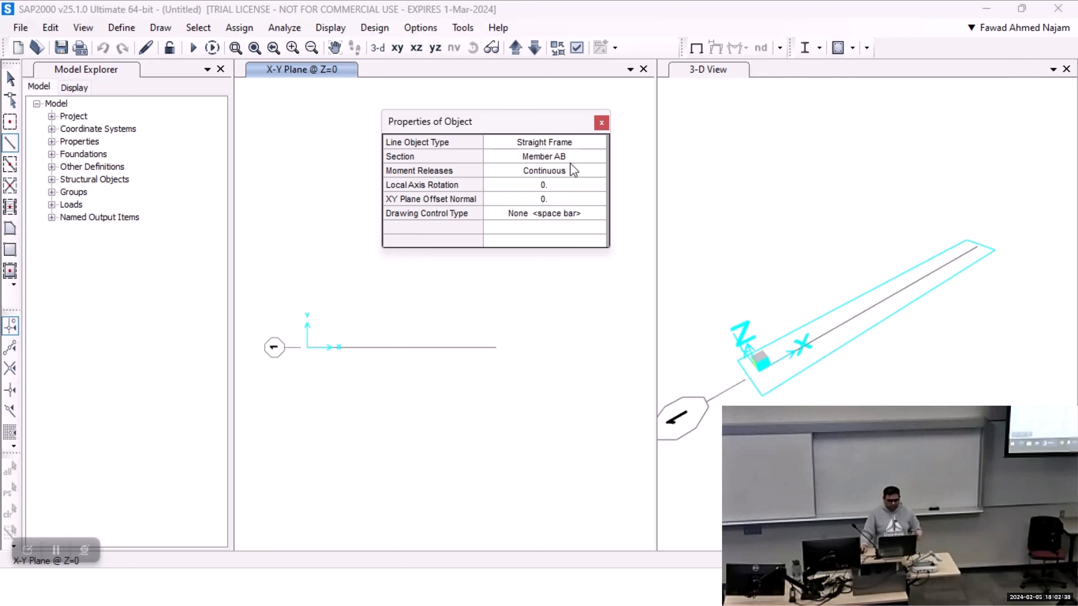
pyautogui.click(579, 158)
pyautogui.click(589, 164)
pyautogui.click(586, 157)
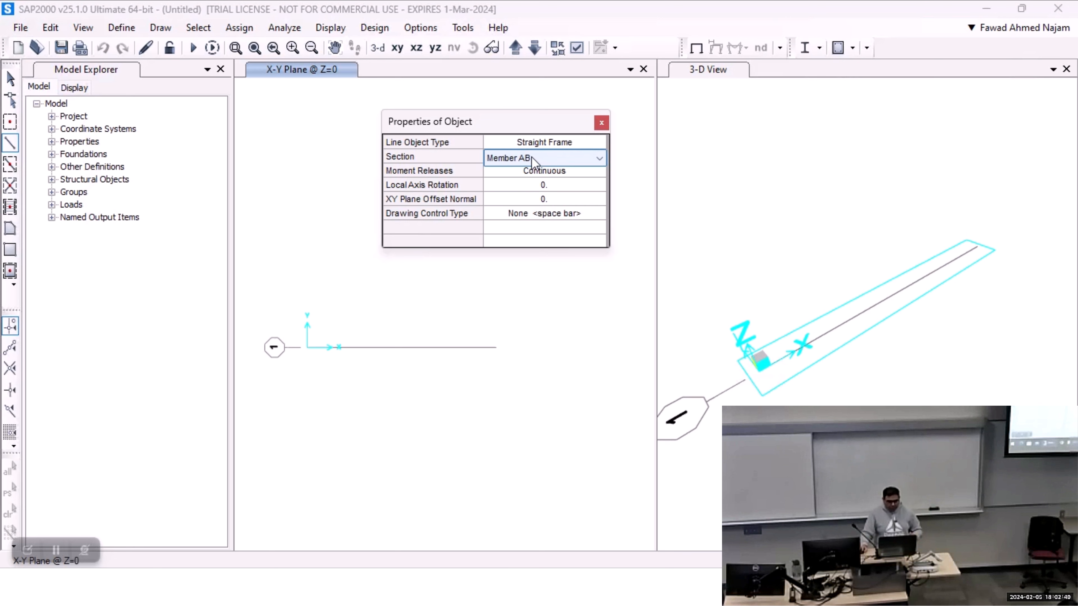
pyautogui.click(307, 348)
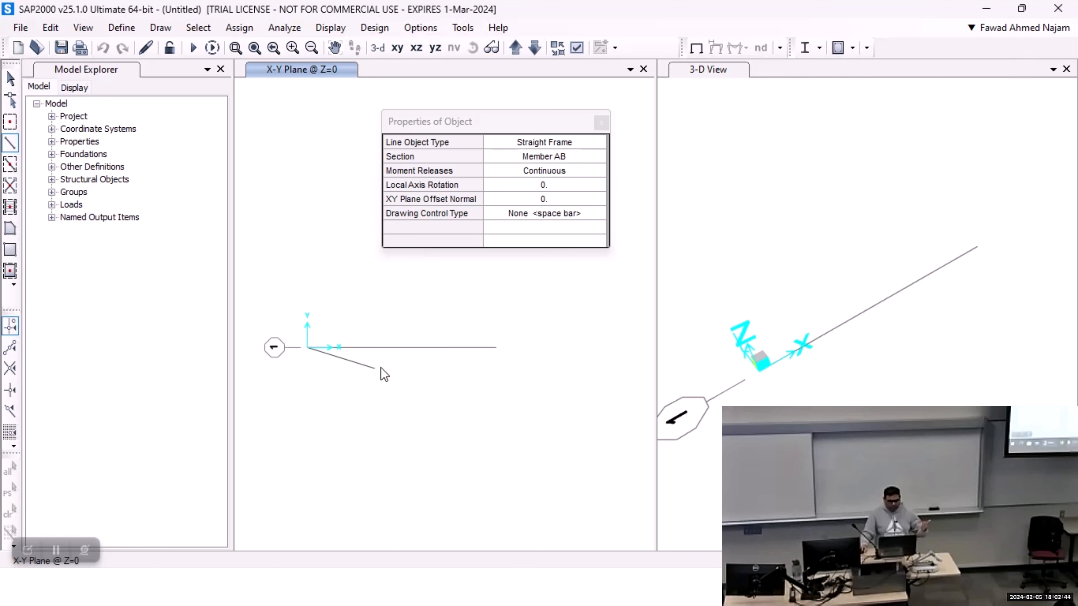
pyautogui.click(401, 348)
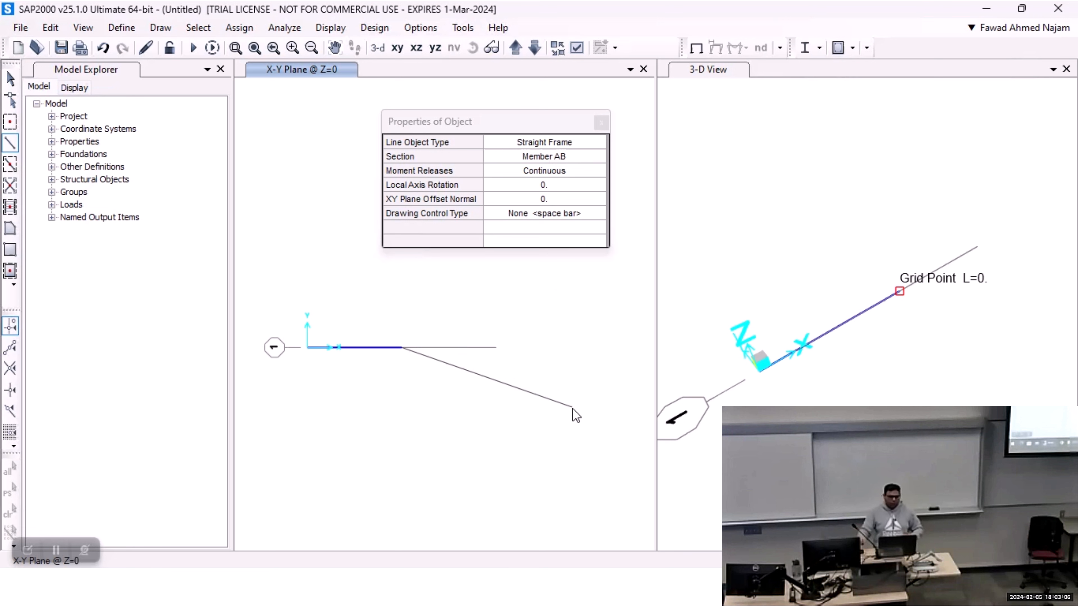
pyautogui.rightClick(382, 294)
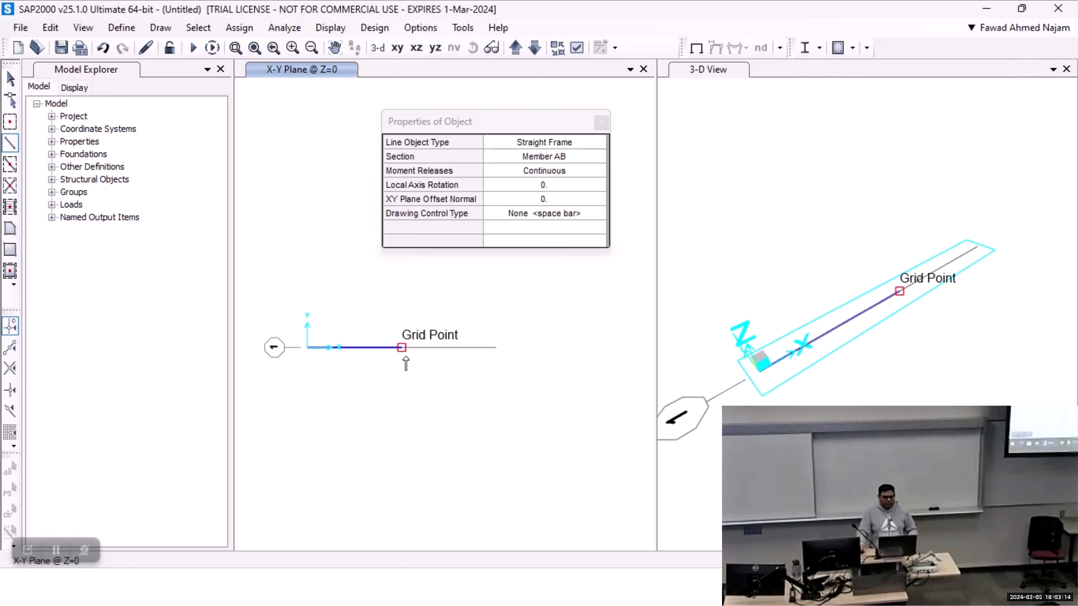
# Draw a straight frame with section Member BC from the middle grid point to the far grid point, and end drawing.
pyautogui.click(598, 158)
pyautogui.click(599, 158)
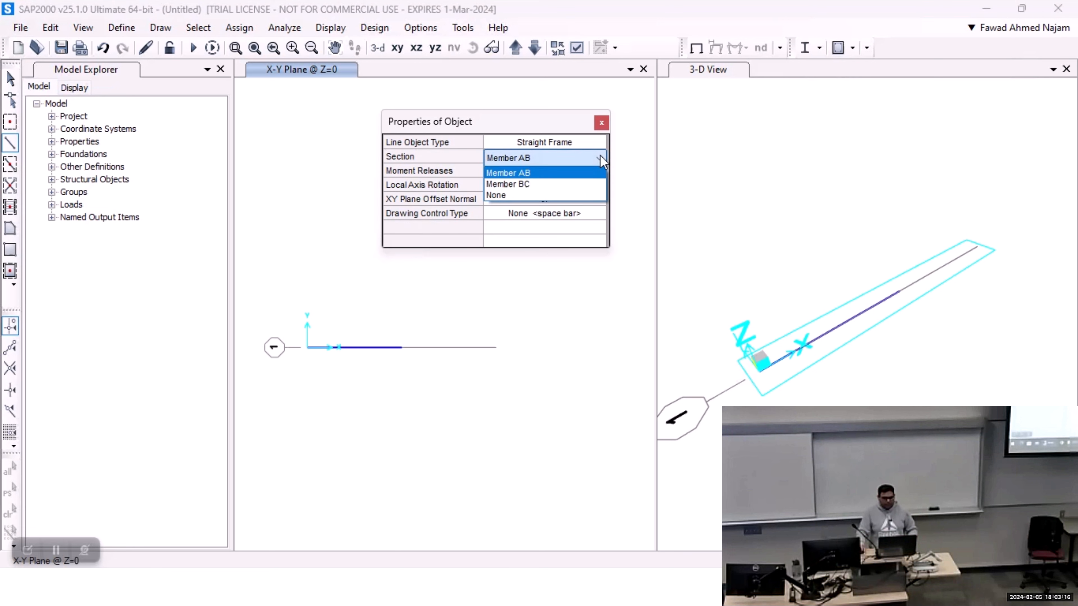
pyautogui.click(519, 185)
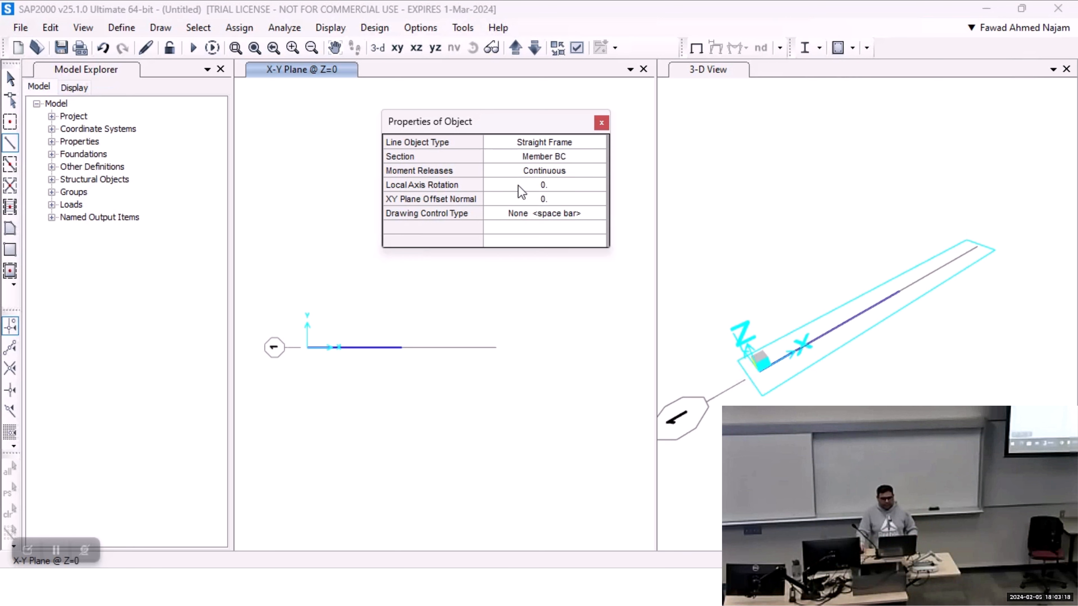
pyautogui.click(401, 347)
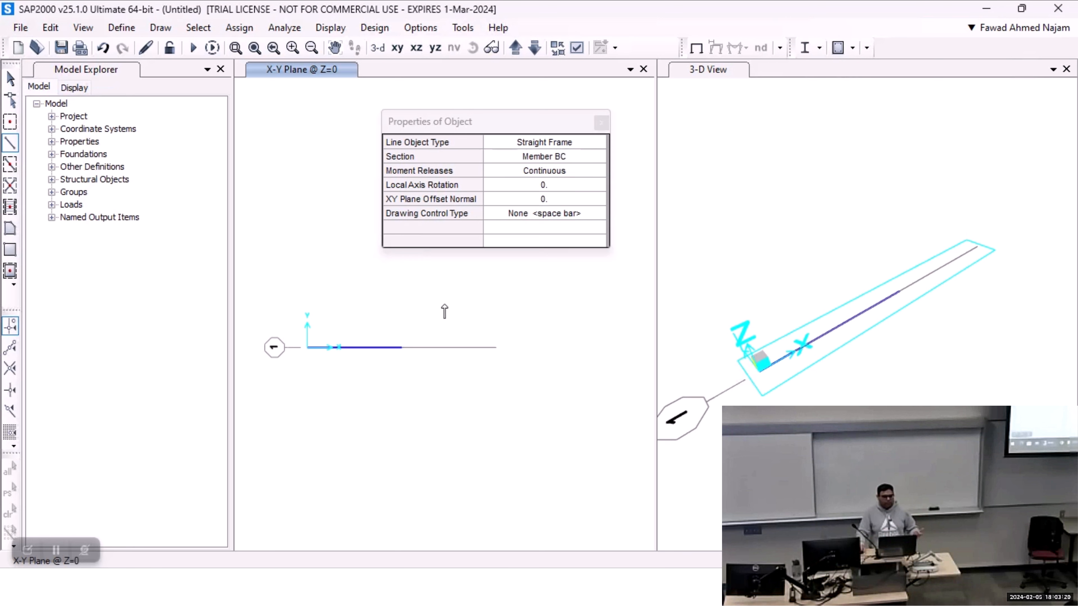
pyautogui.click(496, 347)
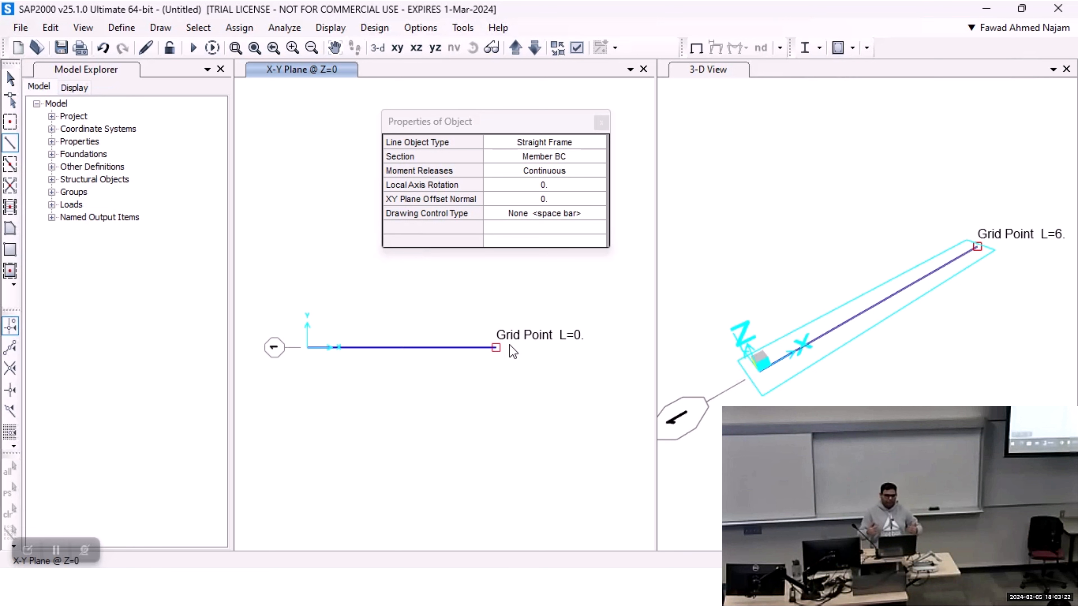
pyautogui.rightClick(595, 280)
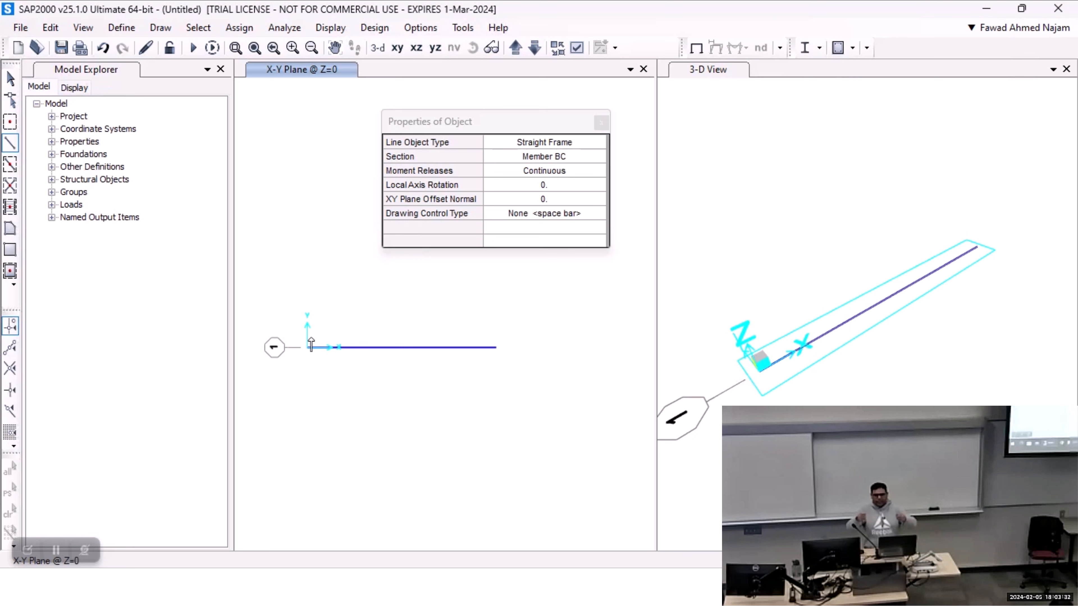
pyautogui.click(10, 79)
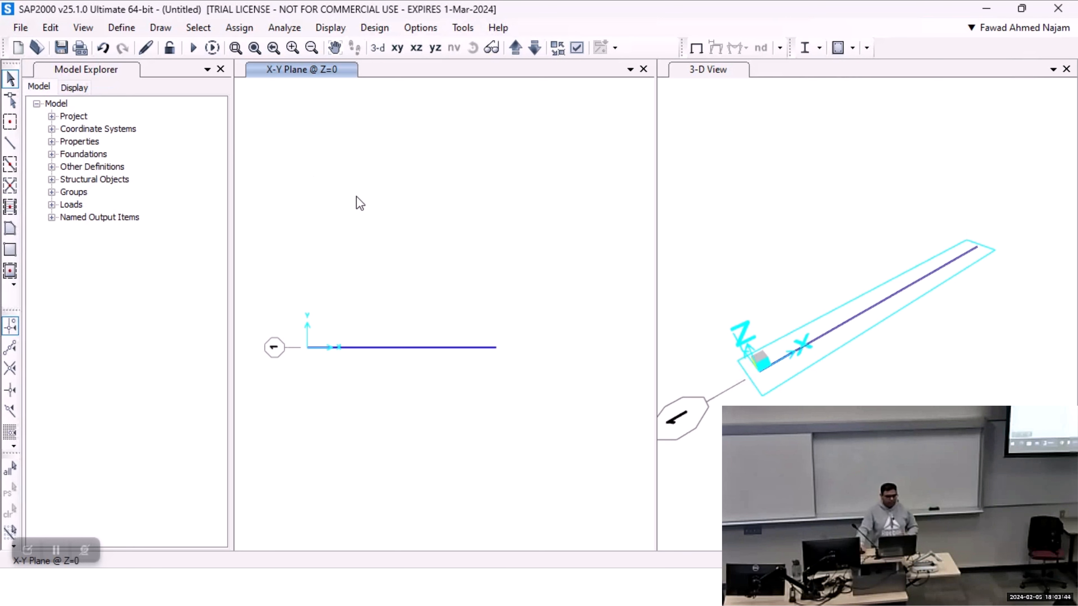
# Select both beam members in the X-Y plane view and clear the selection.
pyautogui.click(360, 348)
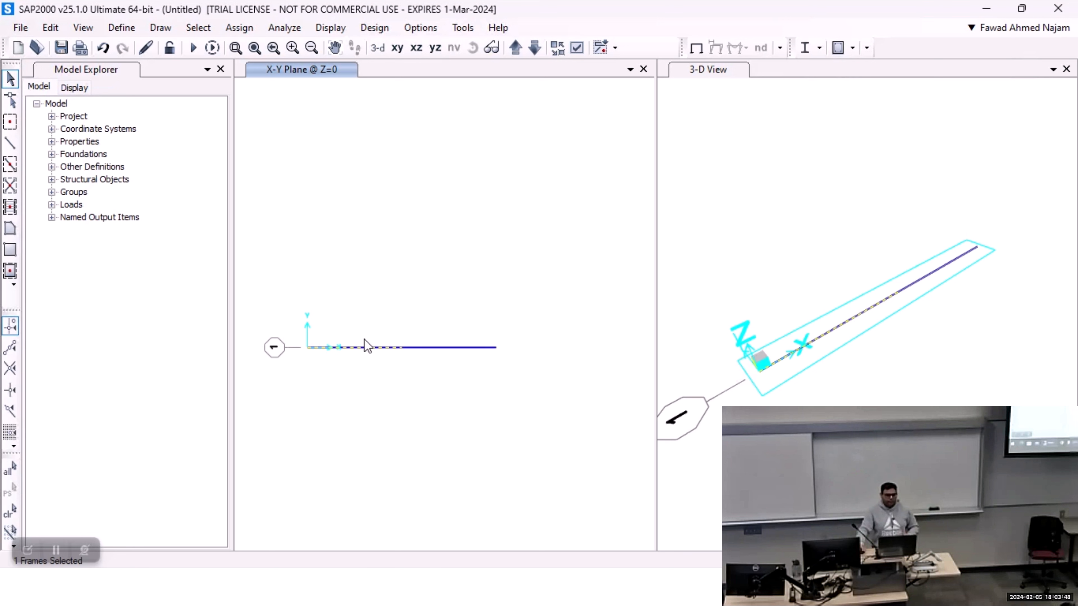
pyautogui.click(459, 348)
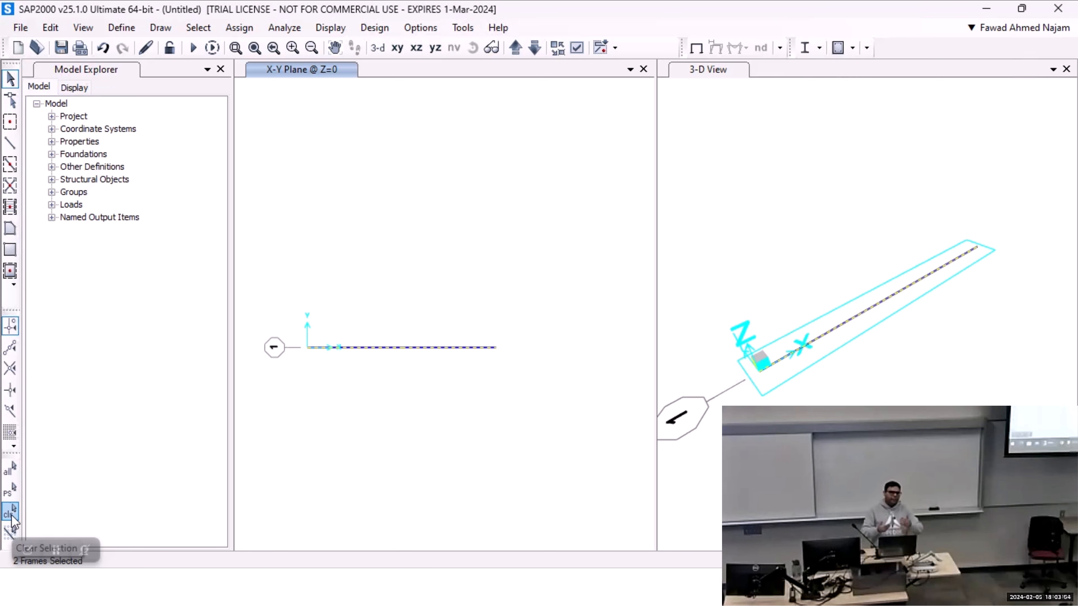
pyautogui.click(10, 514)
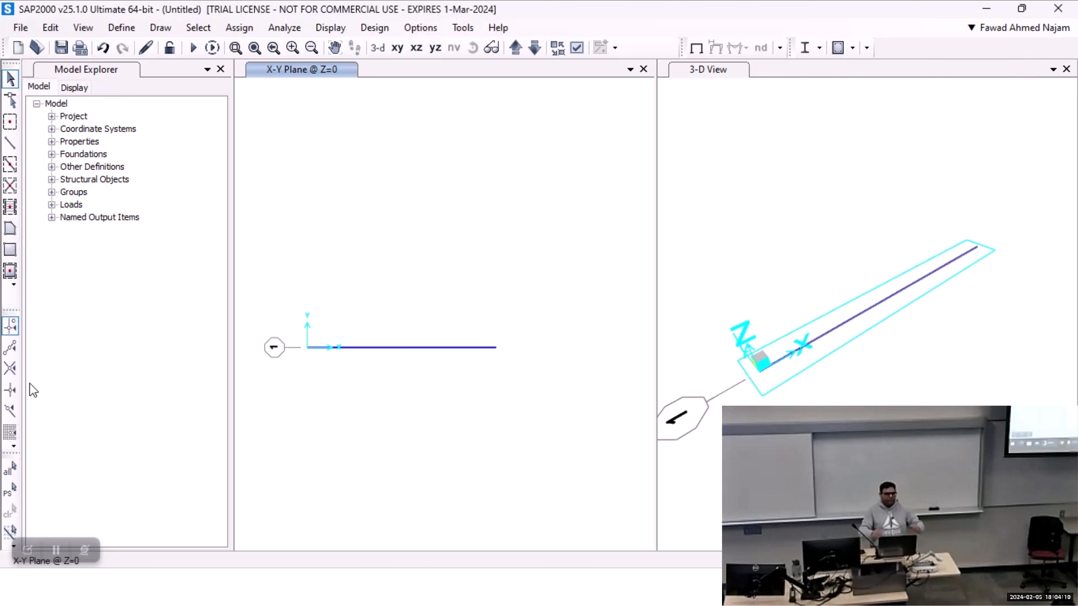
# Switch to the PowerPoint slide of the example structure to check its supports at A, B and C, and return to SAP2000.
pyautogui.moveTo(474, 426)
pyautogui.mouseDown(button='middle')
pyautogui.moveTo(535, 349)
pyautogui.moveTo(520, 323)
pyautogui.moveTo(504, 320)
pyautogui.mouseUp(button='middle')
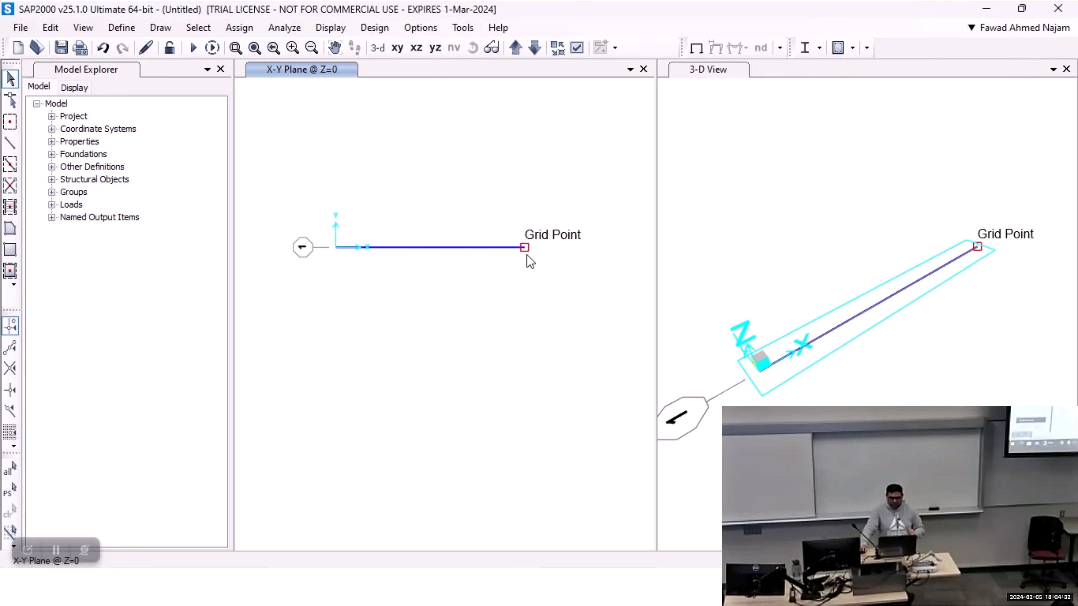
pyautogui.hotkey('alt', 'Tab')
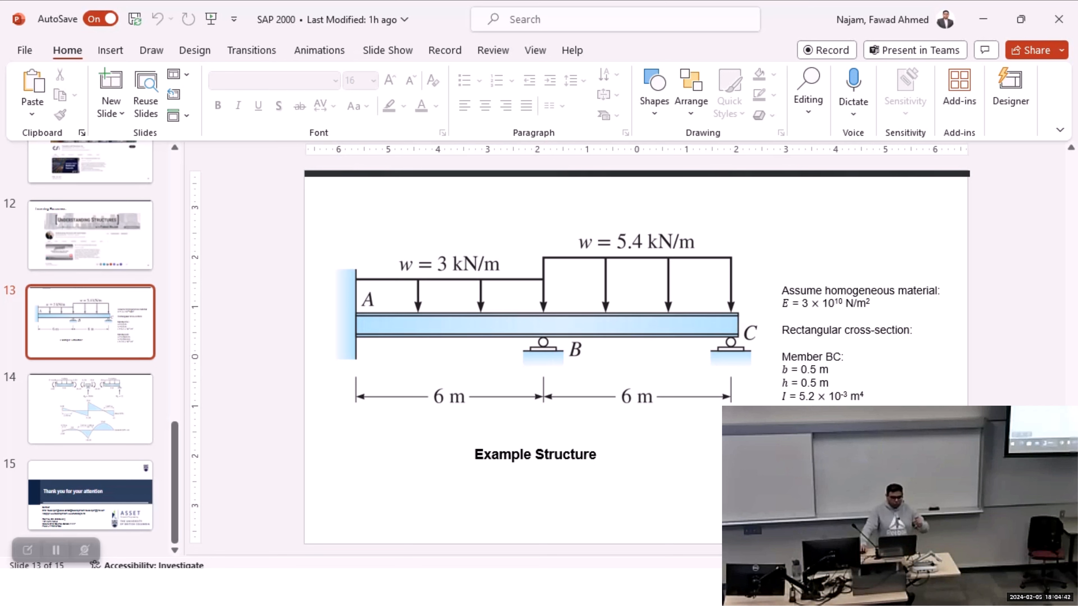
pyautogui.hotkey('alt', 'Tab')
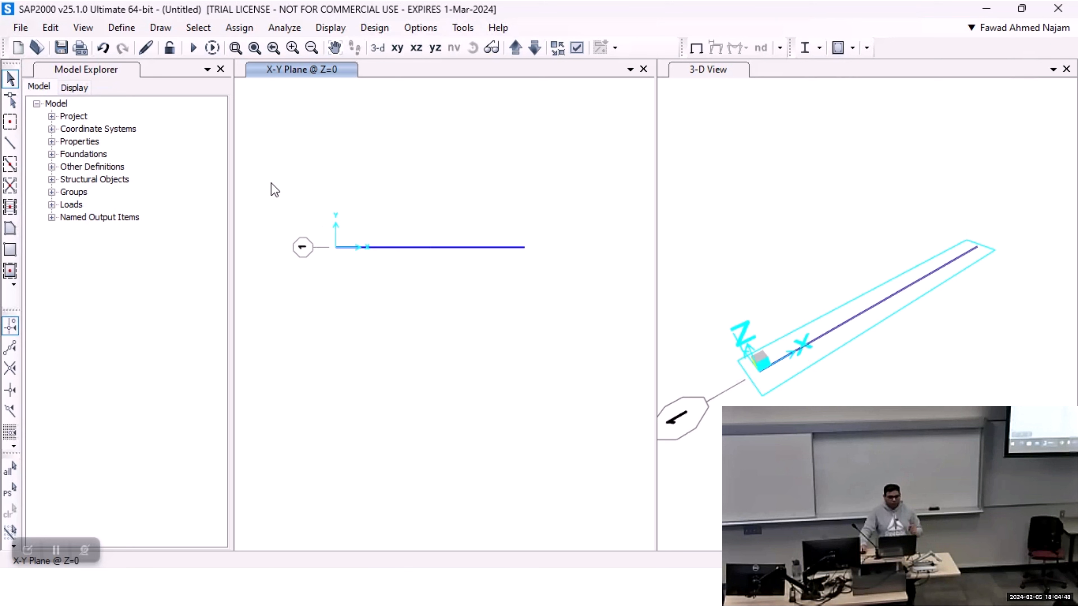
pyautogui.click(239, 28)
pyautogui.moveTo(248, 48)
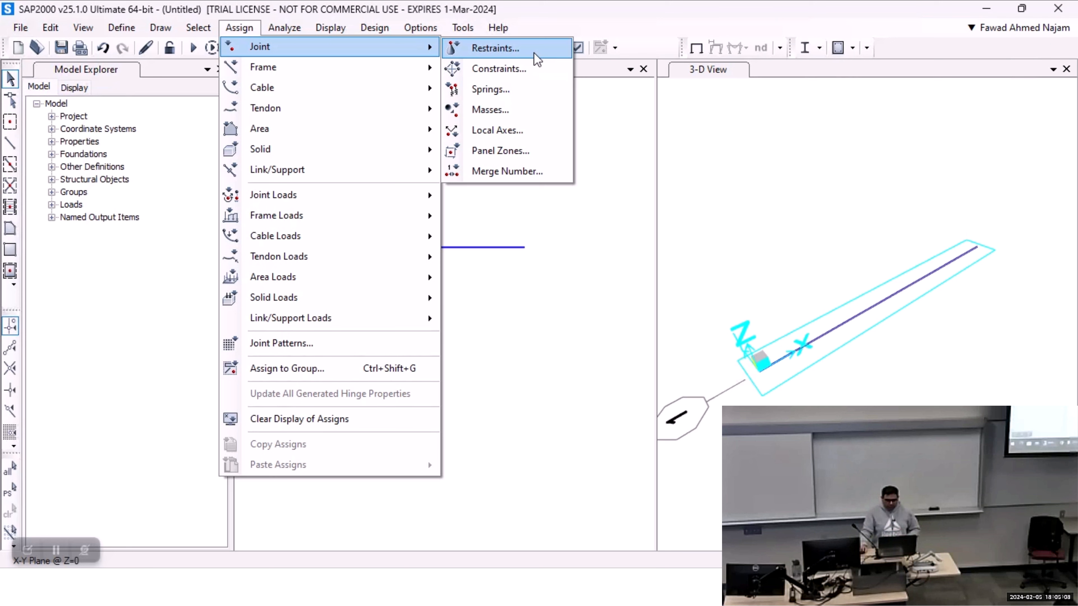
pyautogui.press('Escape')
pyautogui.press('Escape')
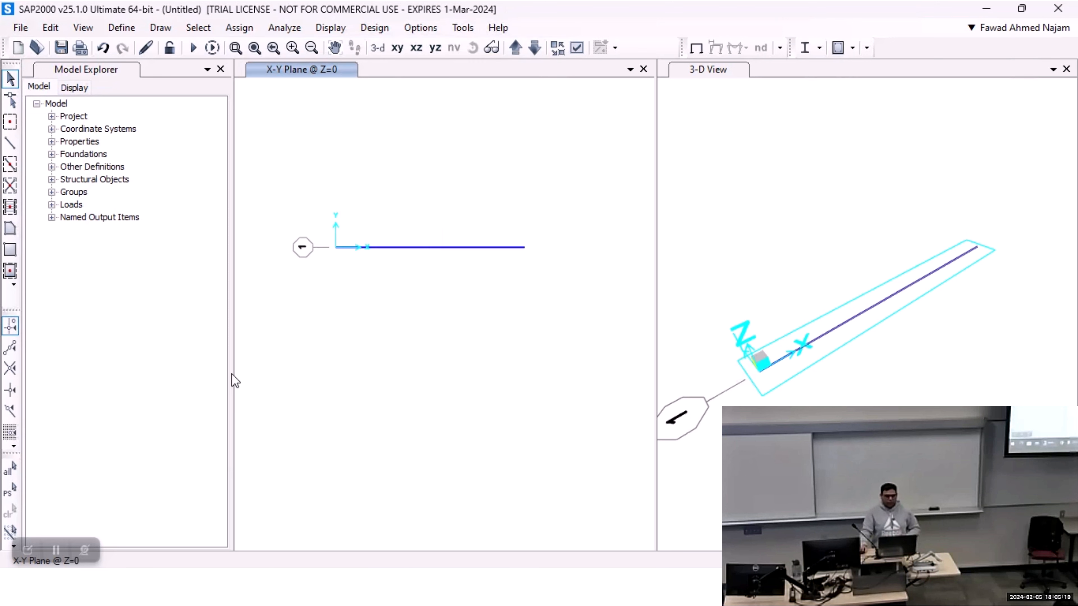
# Assign a fixed support to the joint at the origin, restraining all three translations and all three rotations.
pyautogui.click(336, 248)
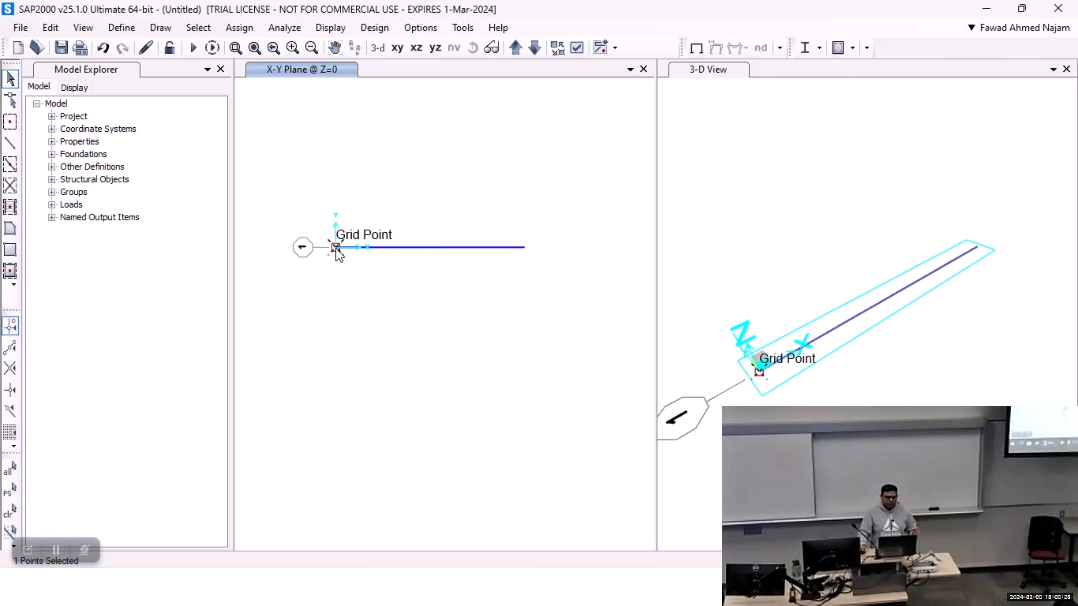
pyautogui.click(253, 30)
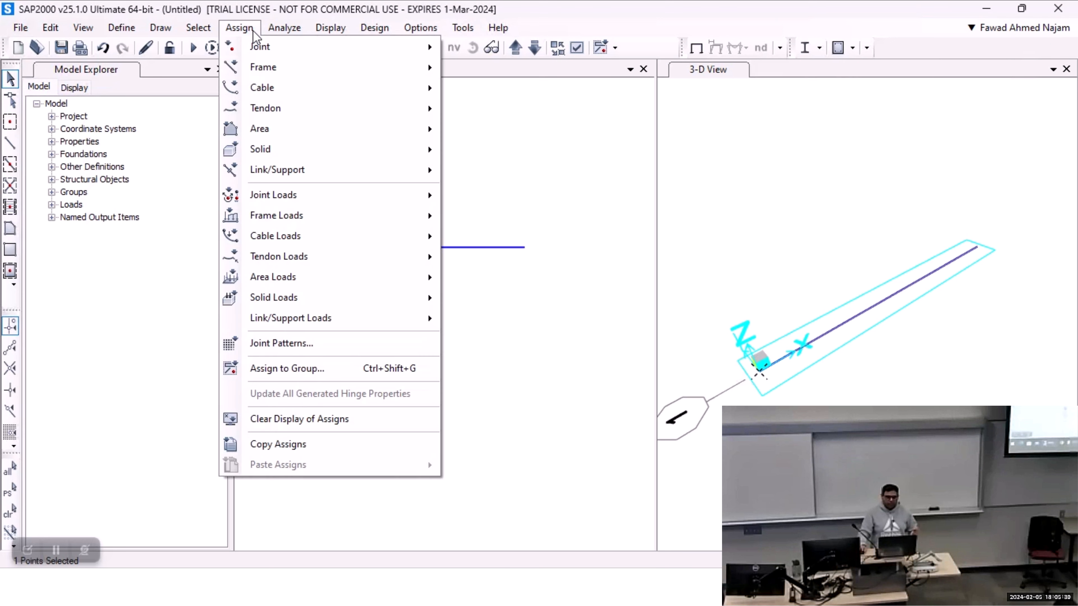
pyautogui.moveTo(255, 46)
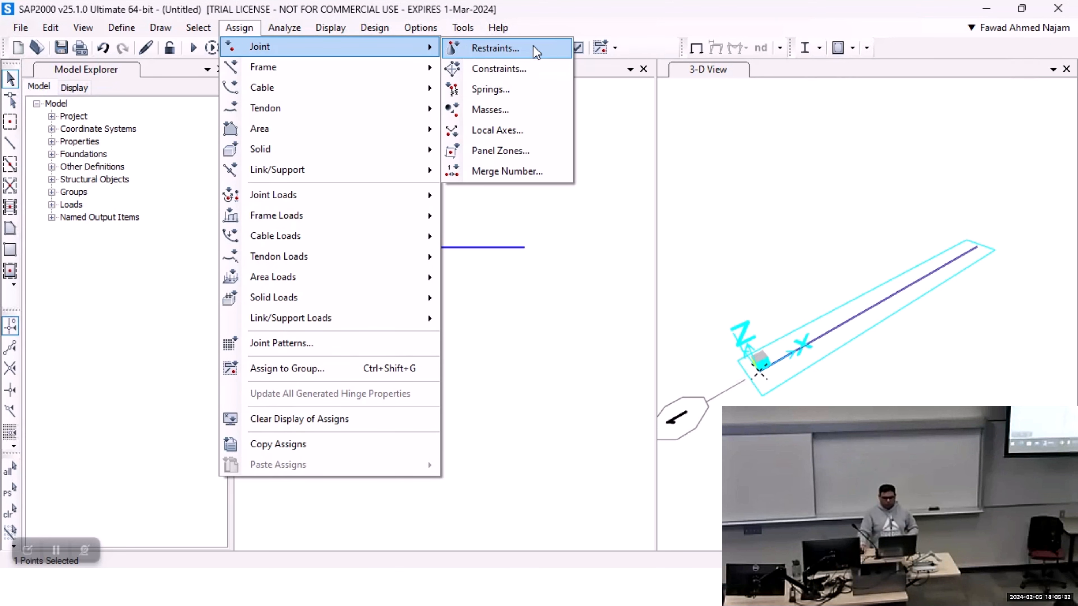
pyautogui.click(495, 49)
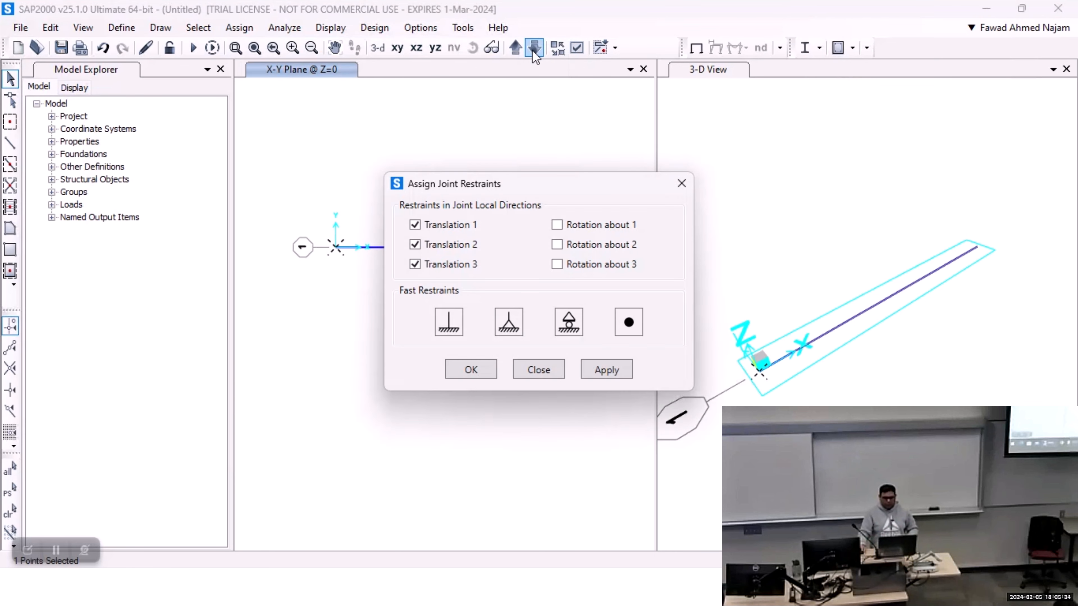
pyautogui.moveTo(596, 168); pyautogui.dragTo(778, 72)
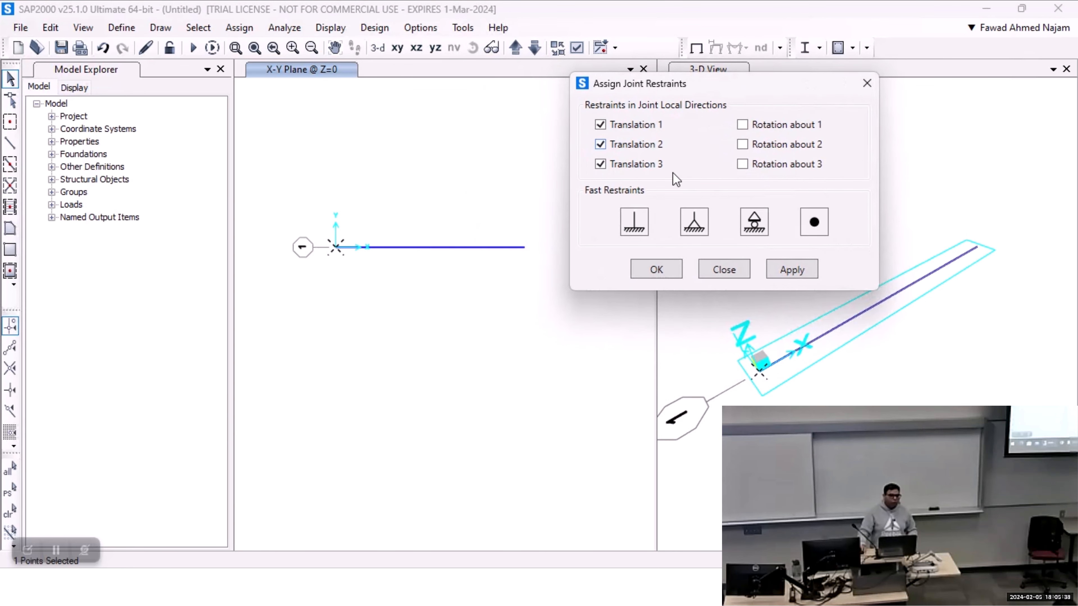
pyautogui.click(637, 230)
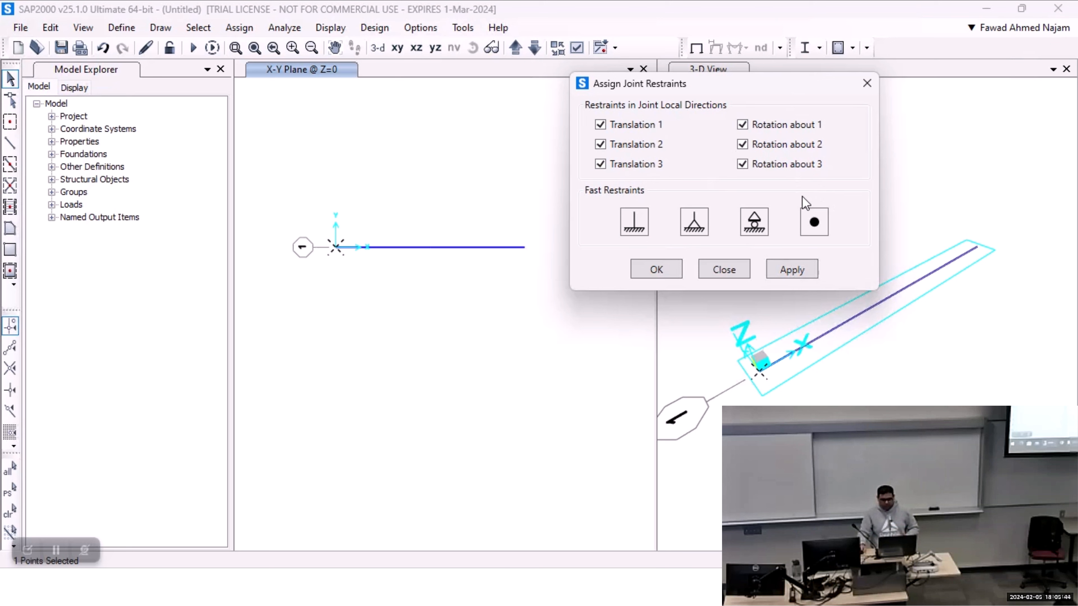
pyautogui.click(793, 271)
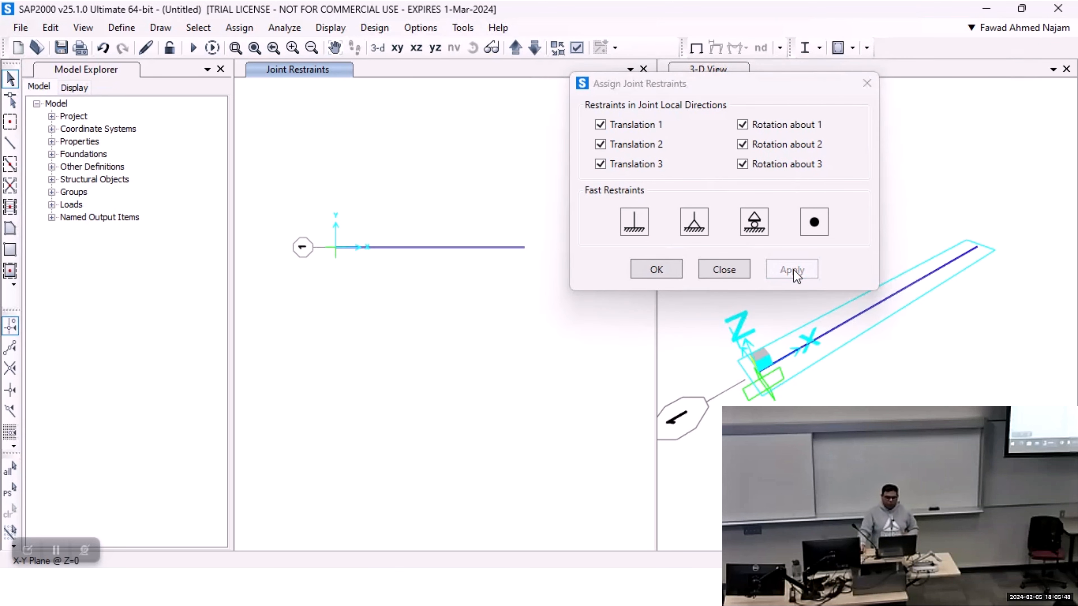
pyautogui.click(656, 269)
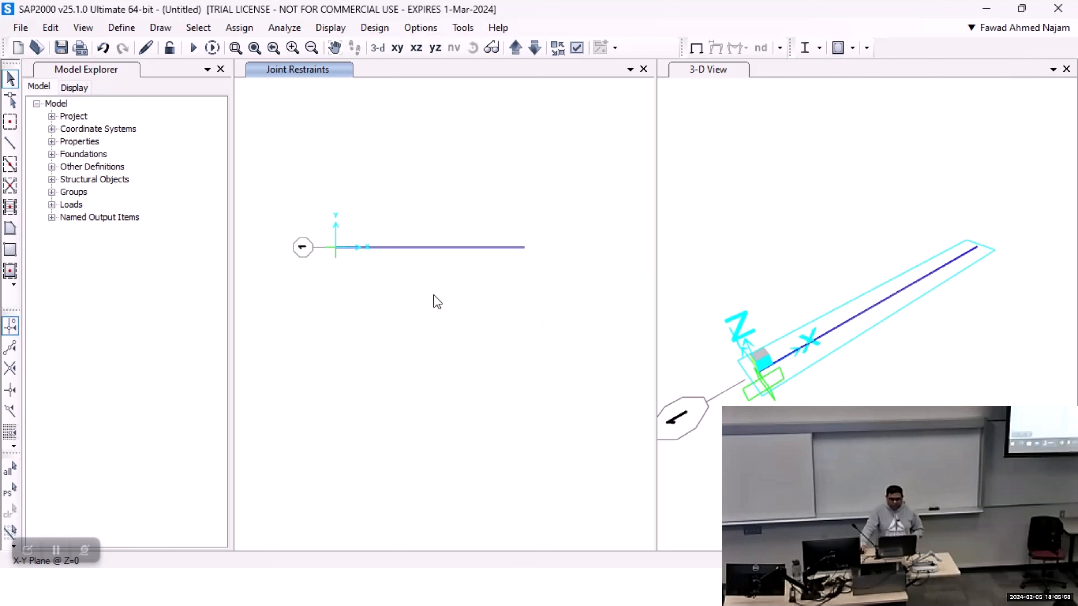
# Assign roller supports to the middle and far end joints, restraining only Translation 3.
pyautogui.click(431, 248)
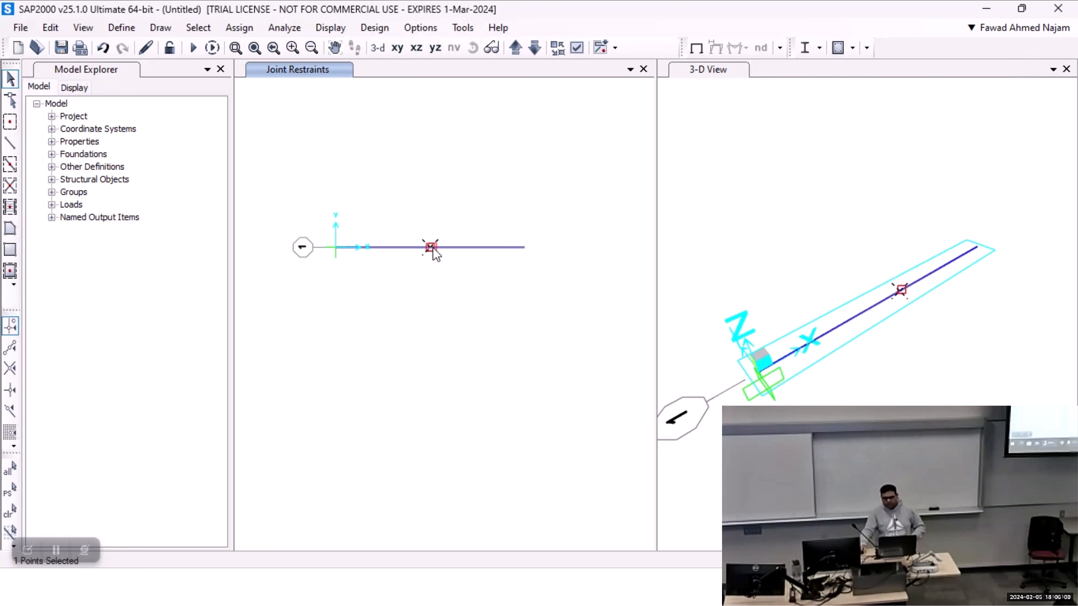
pyautogui.click(525, 247)
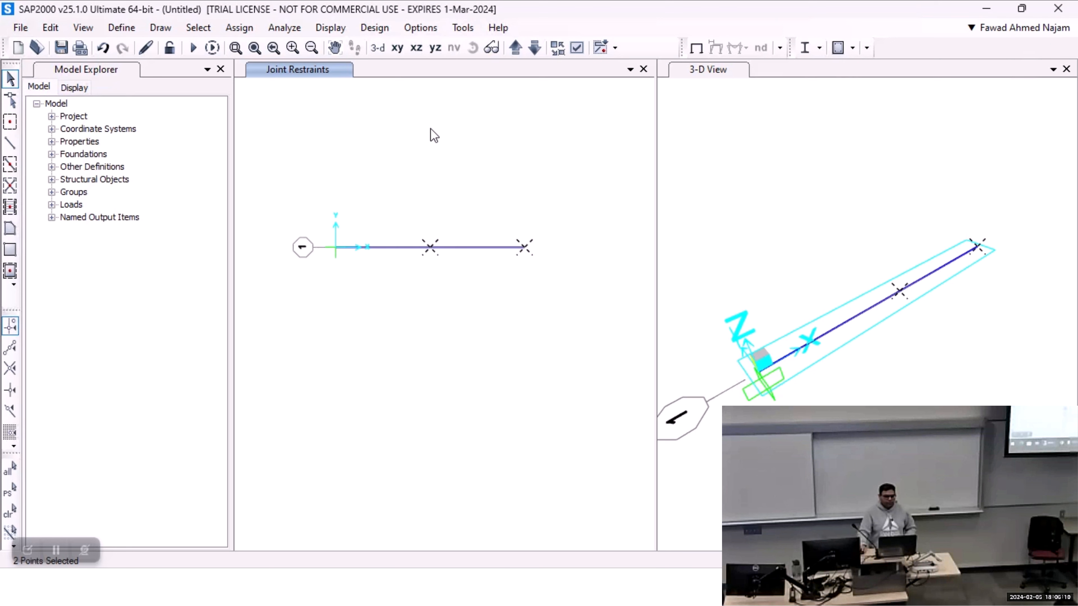
pyautogui.click(246, 30)
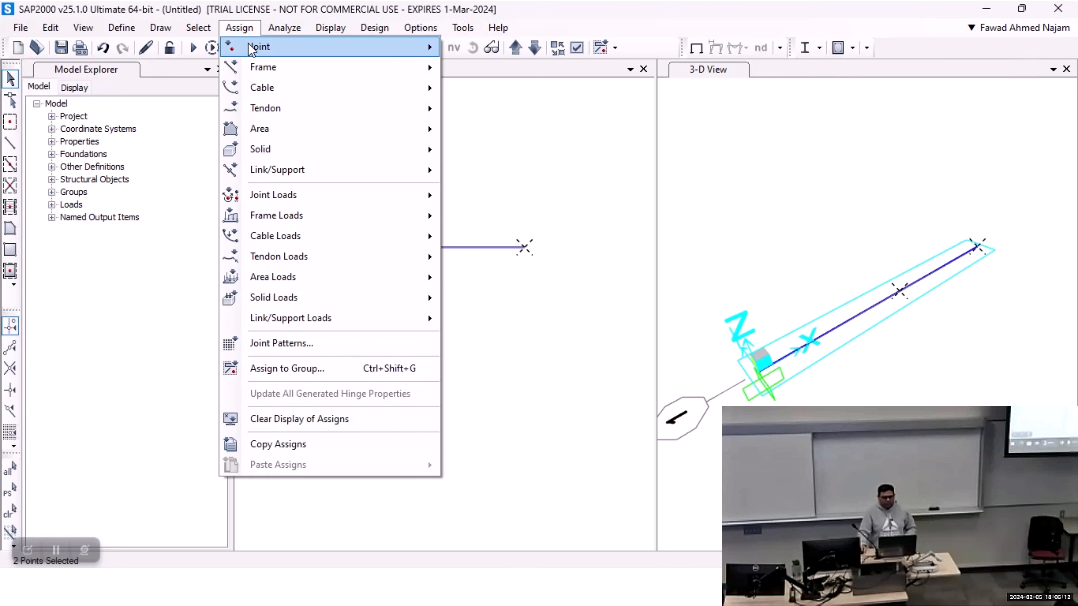
pyautogui.moveTo(251, 48)
pyautogui.click(493, 46)
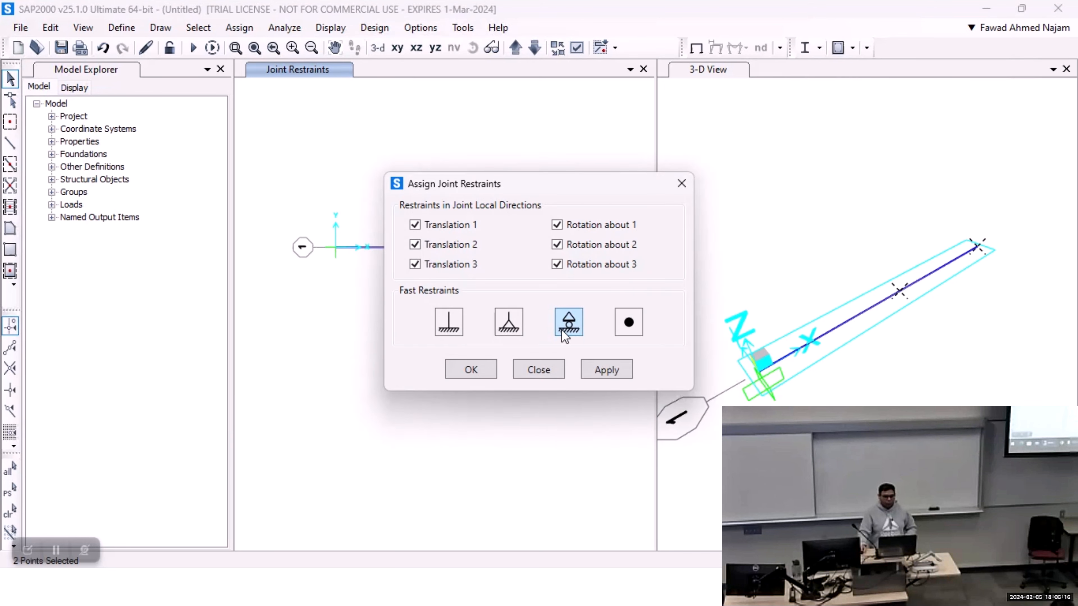
pyautogui.click(574, 332)
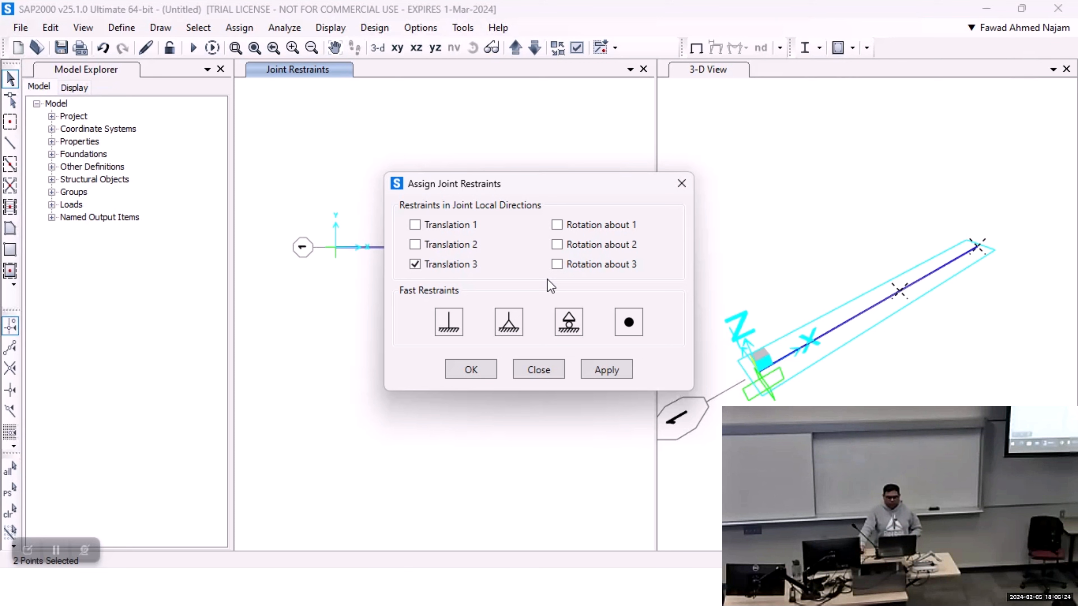
pyautogui.moveTo(521, 180); pyautogui.dragTo(541, 26)
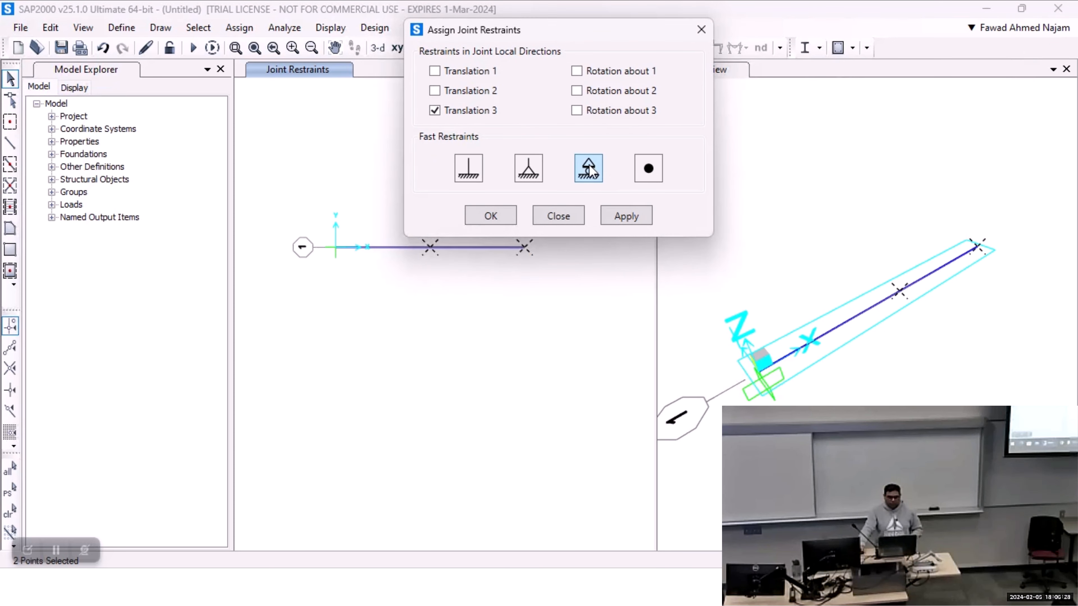
pyautogui.click(622, 216)
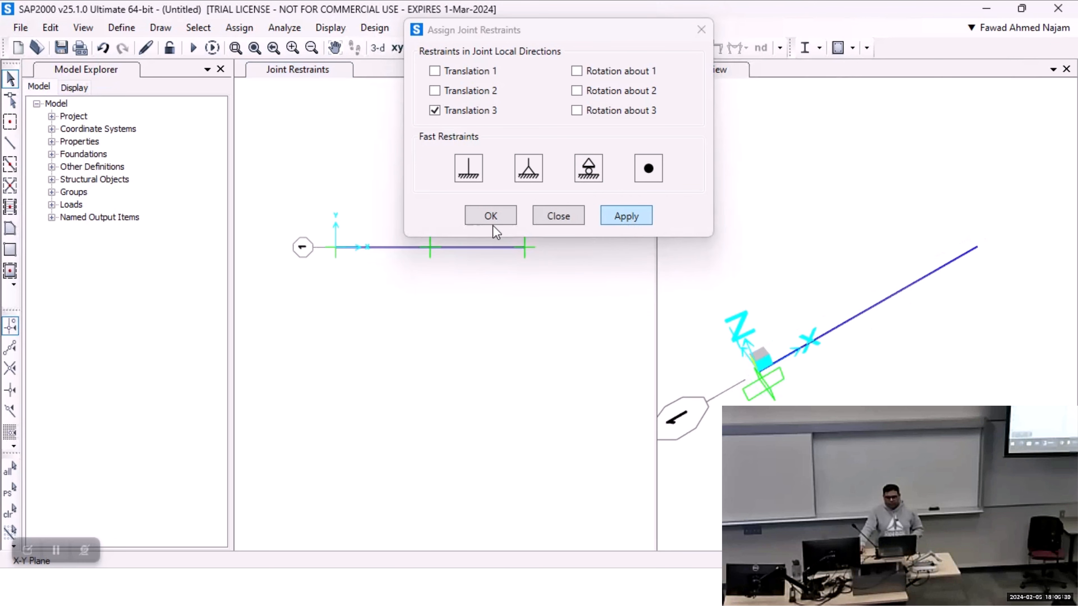
pyautogui.click(490, 215)
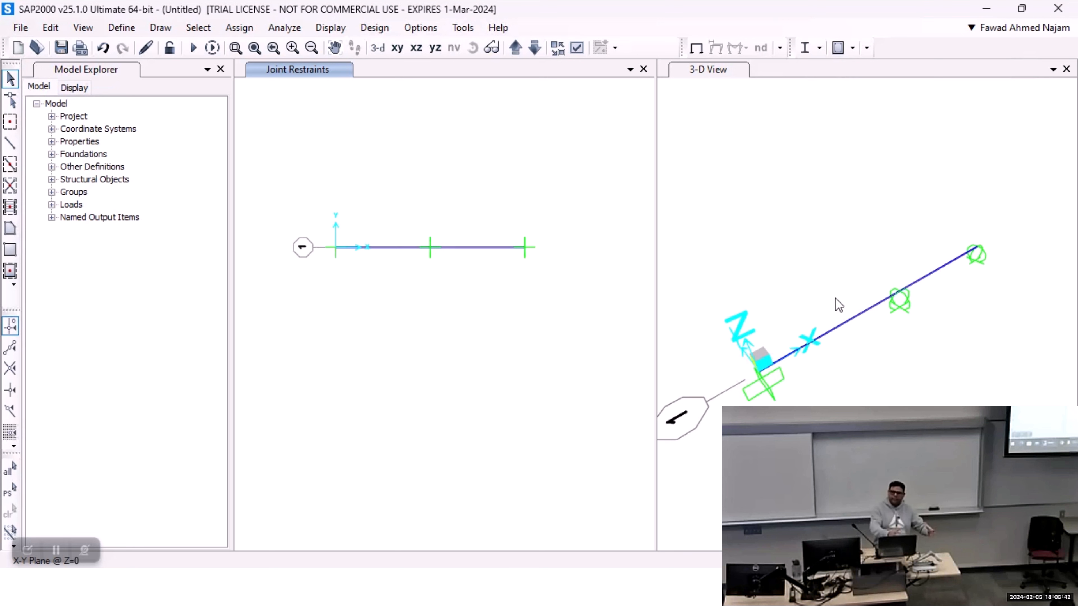
# Rotate the 3-D view and set its view type to Extrude so the beam members are drawn with their cross-sections.
pyautogui.click(815, 253)
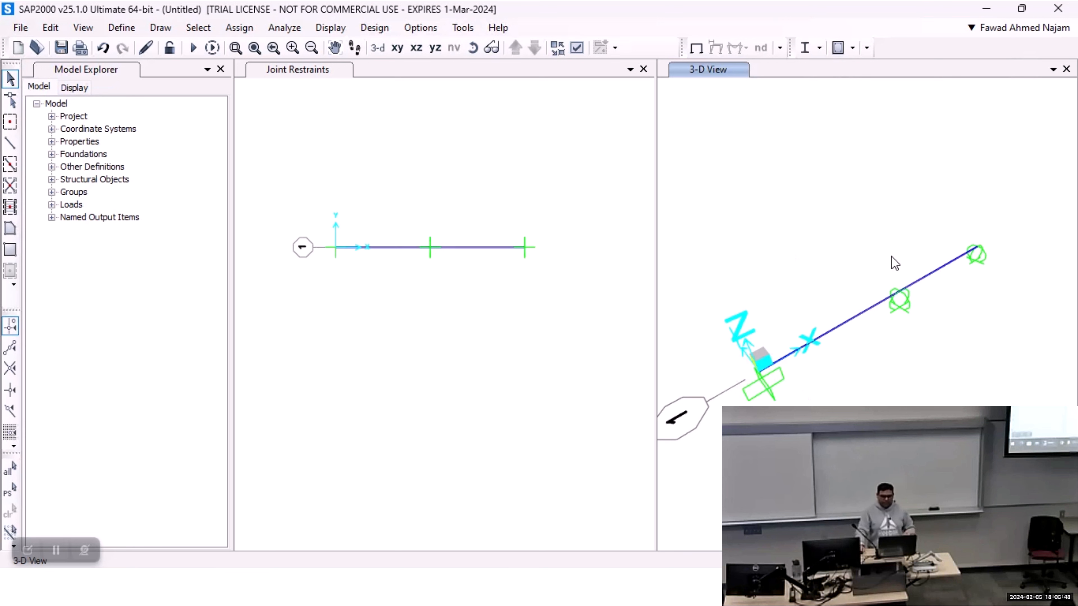
pyautogui.click(325, 102)
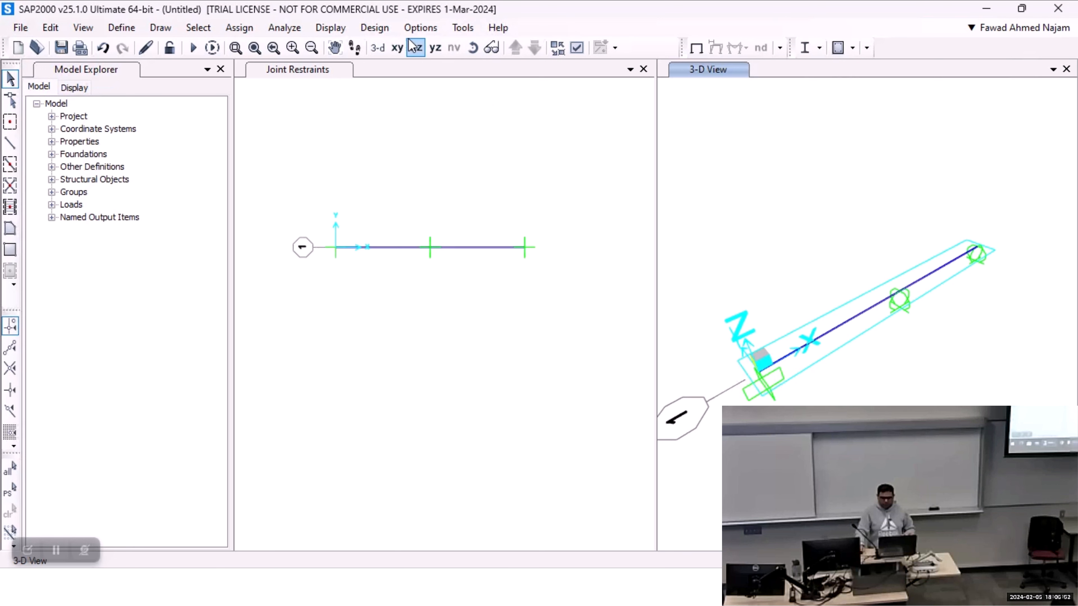
pyautogui.click(473, 47)
pyautogui.moveTo(903, 356); pyautogui.dragTo(864, 295)
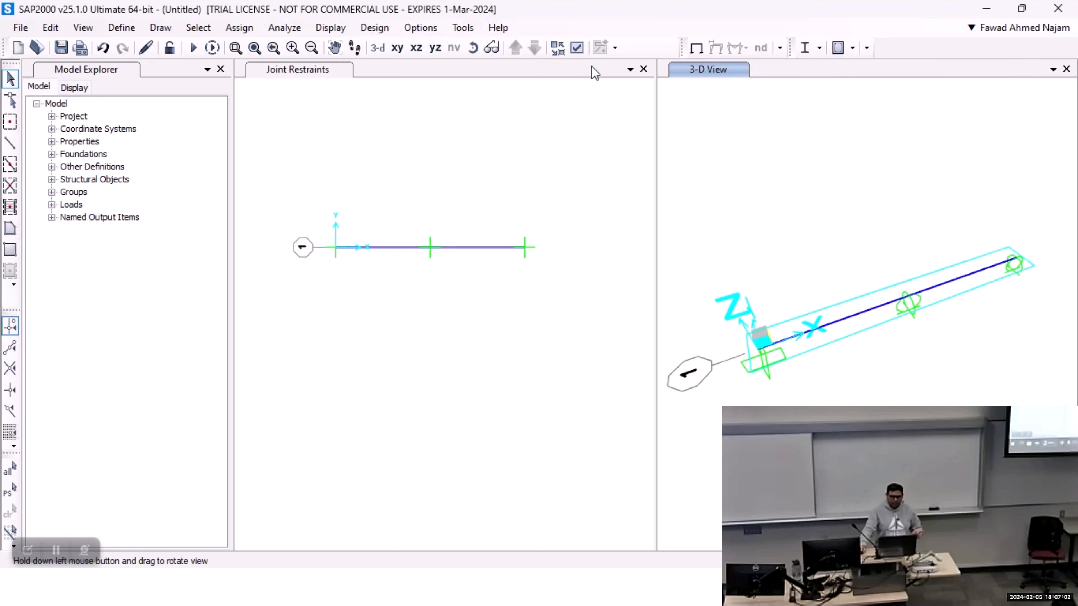
pyautogui.click(578, 49)
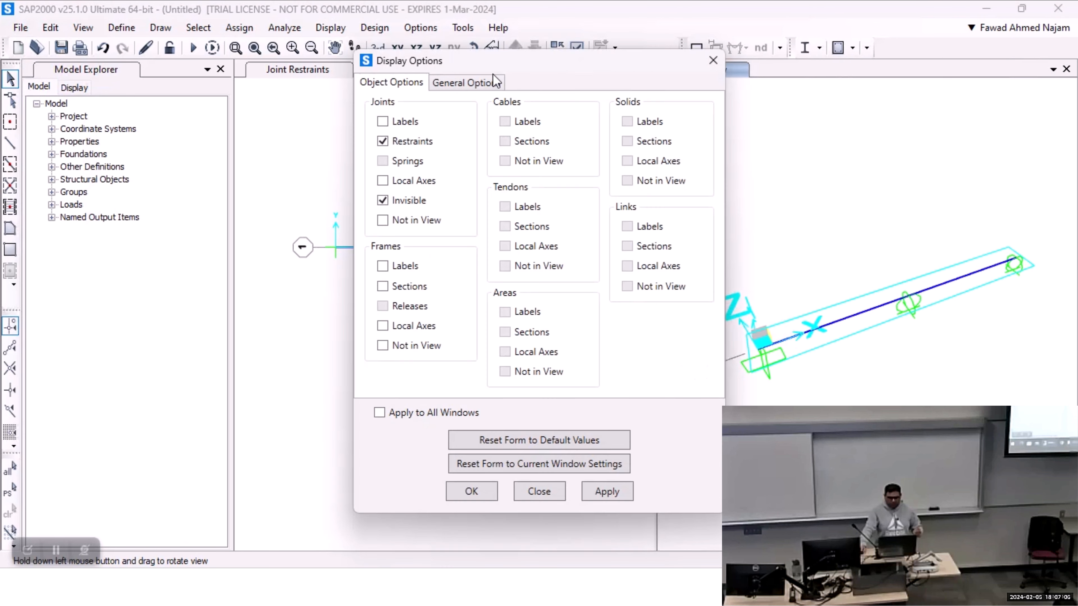
pyautogui.click(455, 85)
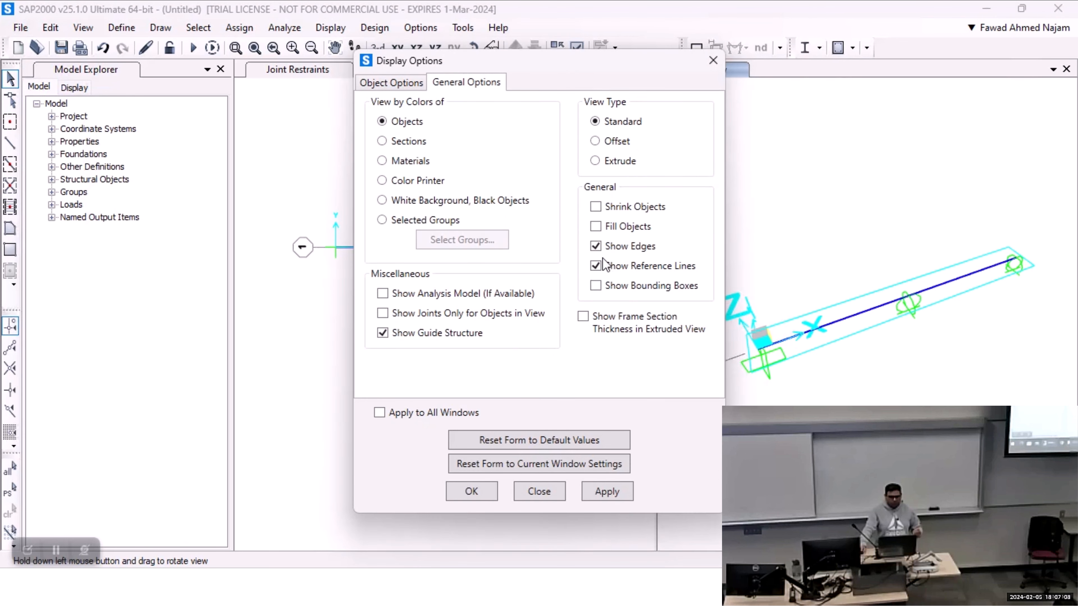
pyautogui.click(606, 163)
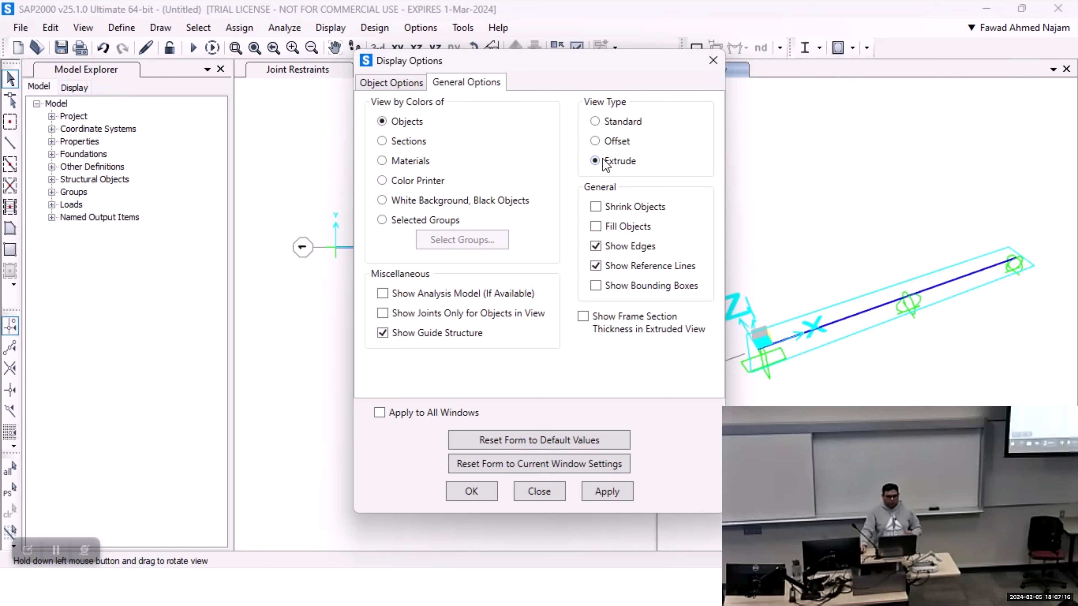
pyautogui.click(605, 493)
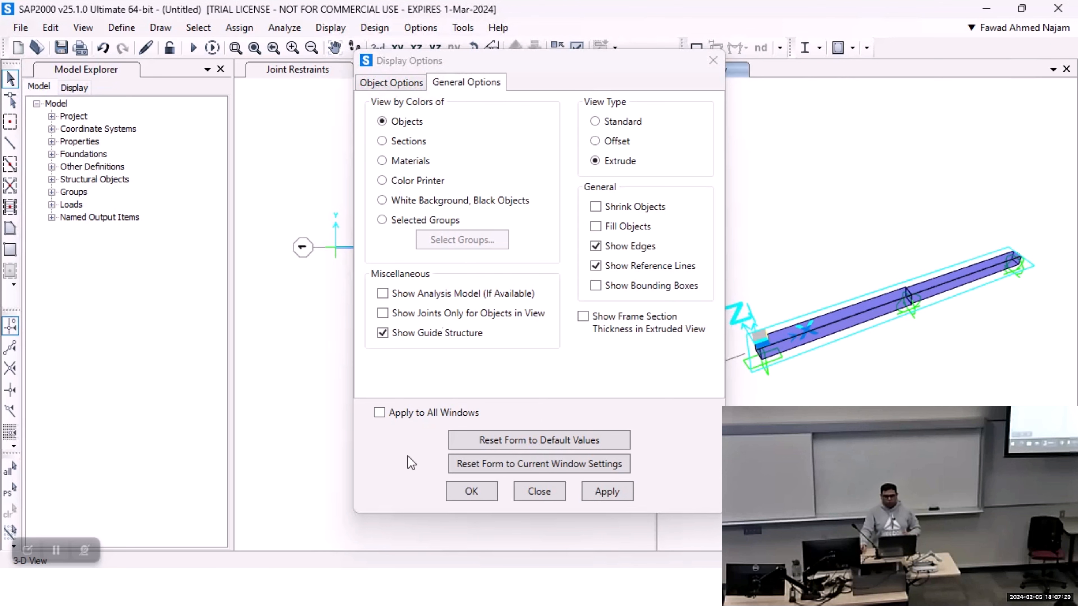
pyautogui.click(472, 492)
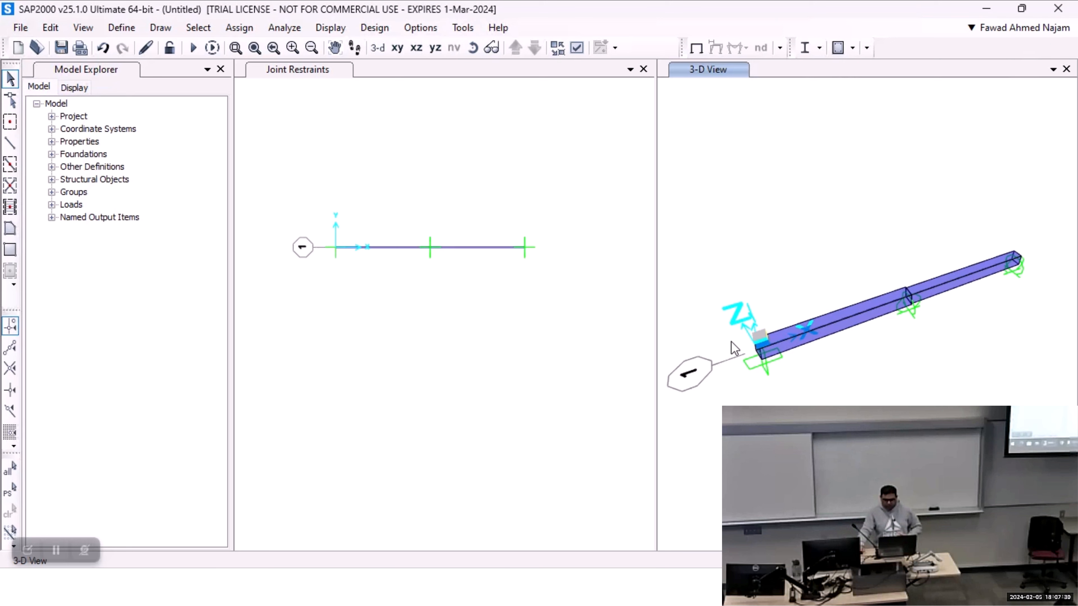
# Inspect the extruded beam and its supports from the side, restore the default 3-D view, and enlarge the beam in the X-Y plane view.
pyautogui.click(473, 47)
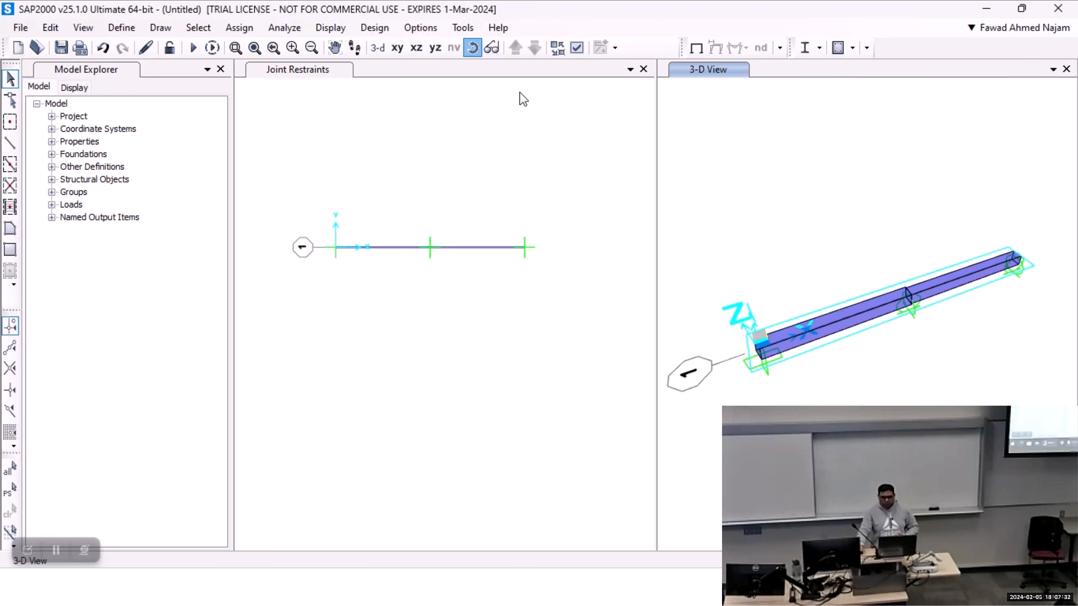
pyautogui.moveTo(827, 399); pyautogui.dragTo(805, 350)
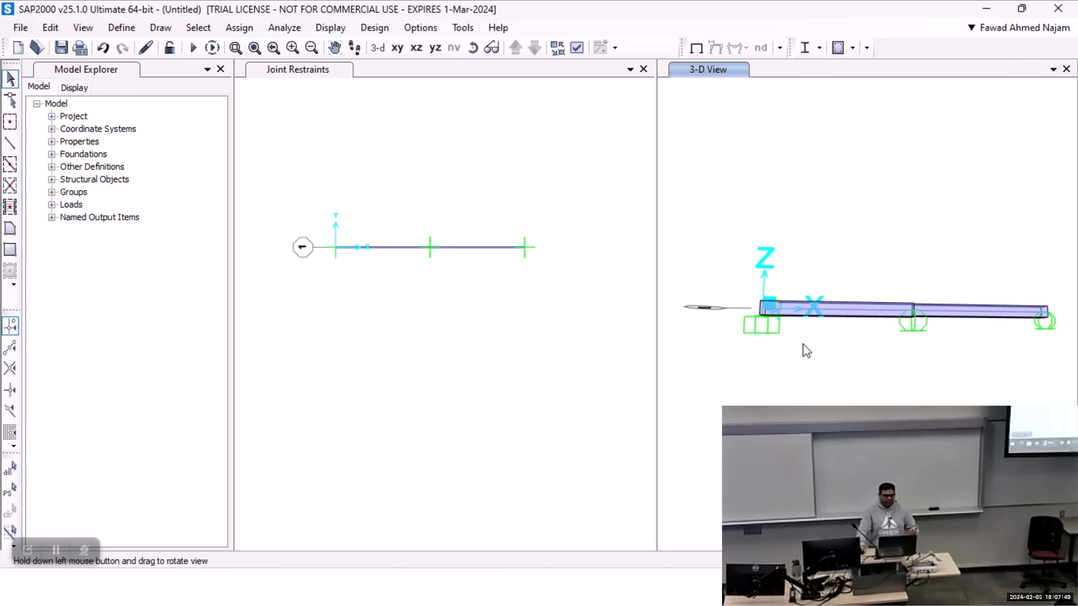
pyautogui.click(454, 198)
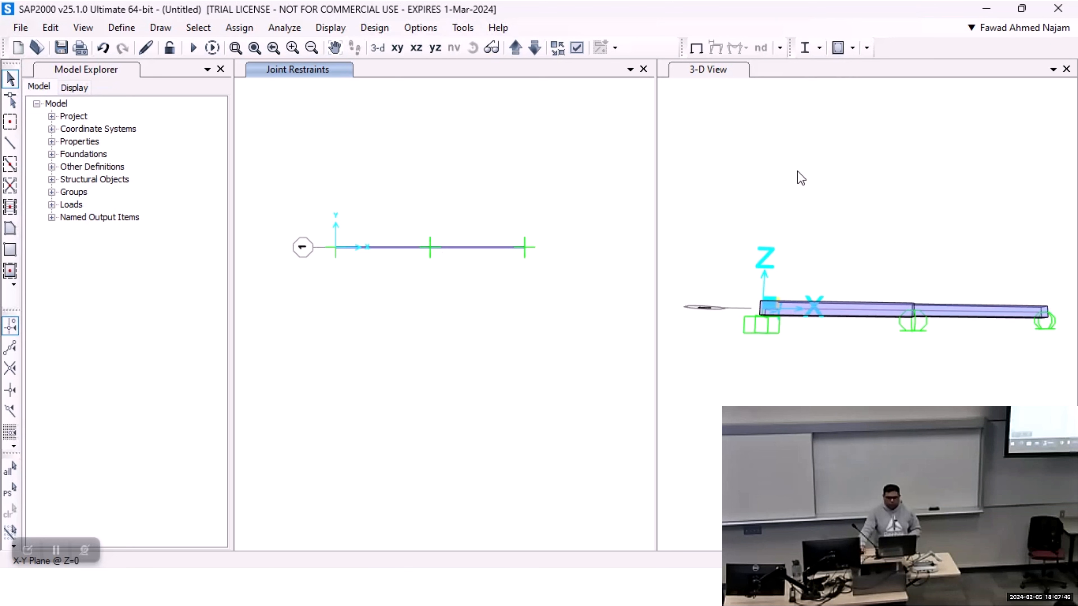
pyautogui.click(848, 160)
pyautogui.click(377, 47)
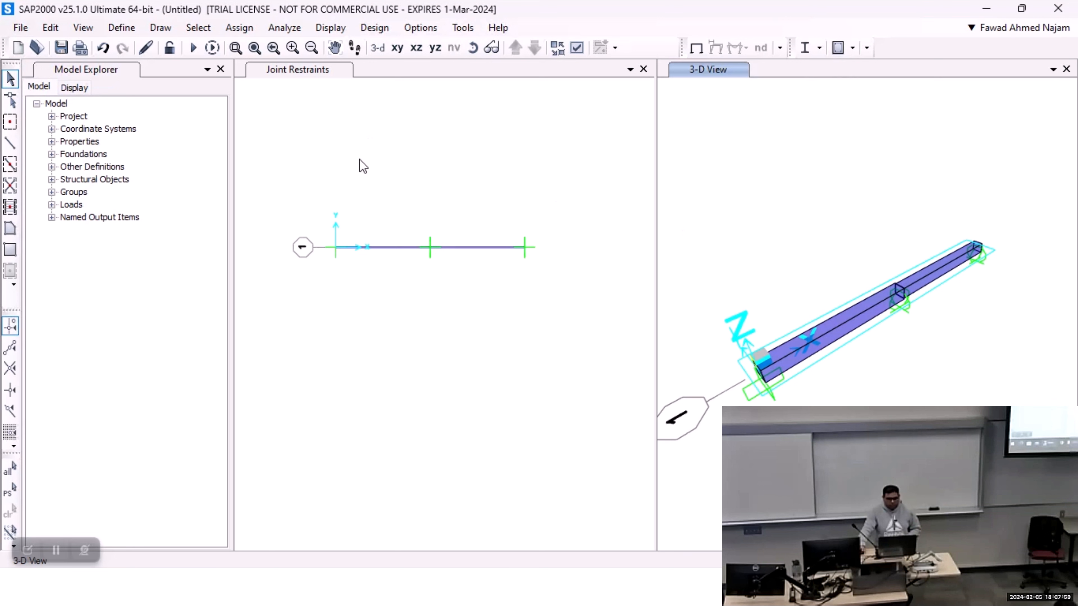
pyautogui.click(380, 251)
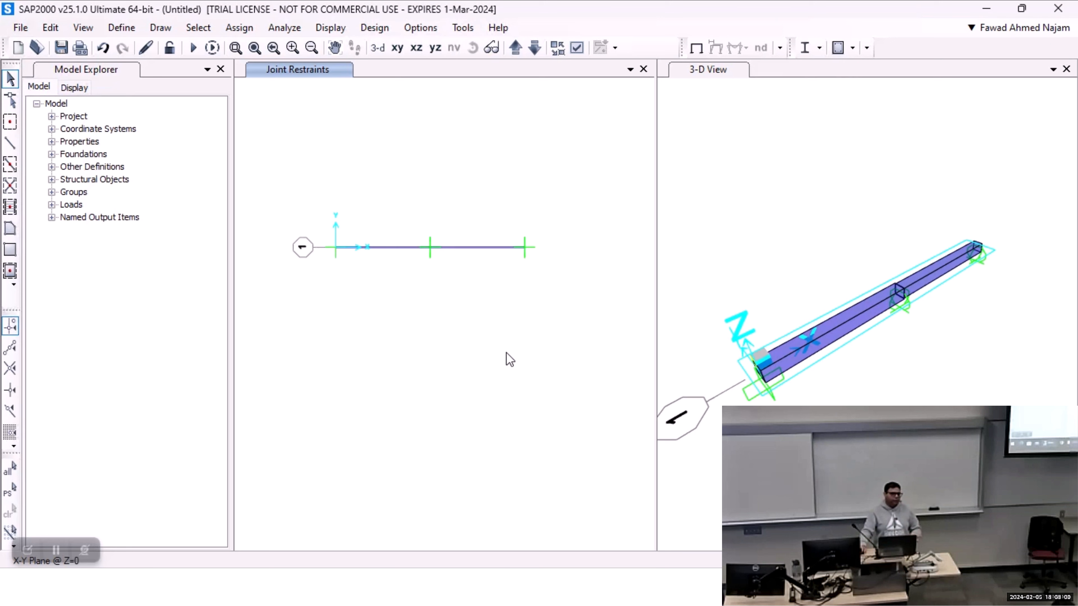
pyautogui.scroll(2, 437, 281)
pyautogui.moveTo(449, 319); pyautogui.dragTo(451, 335, button='middle')
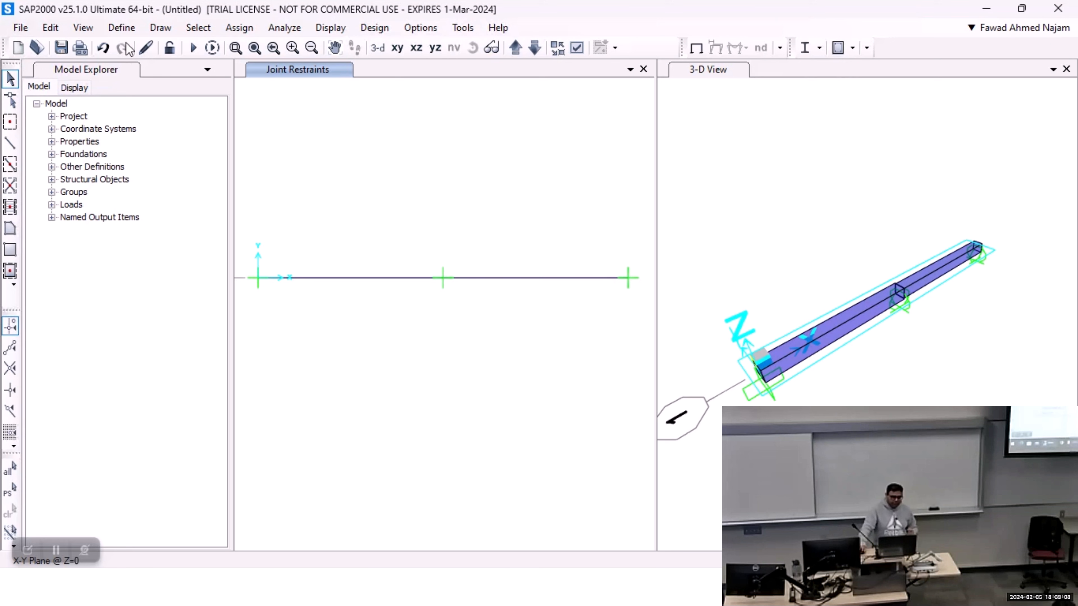
# Define a new load pattern named UDL of type Other with a self-weight multiplier of 0.
pyautogui.click(122, 28)
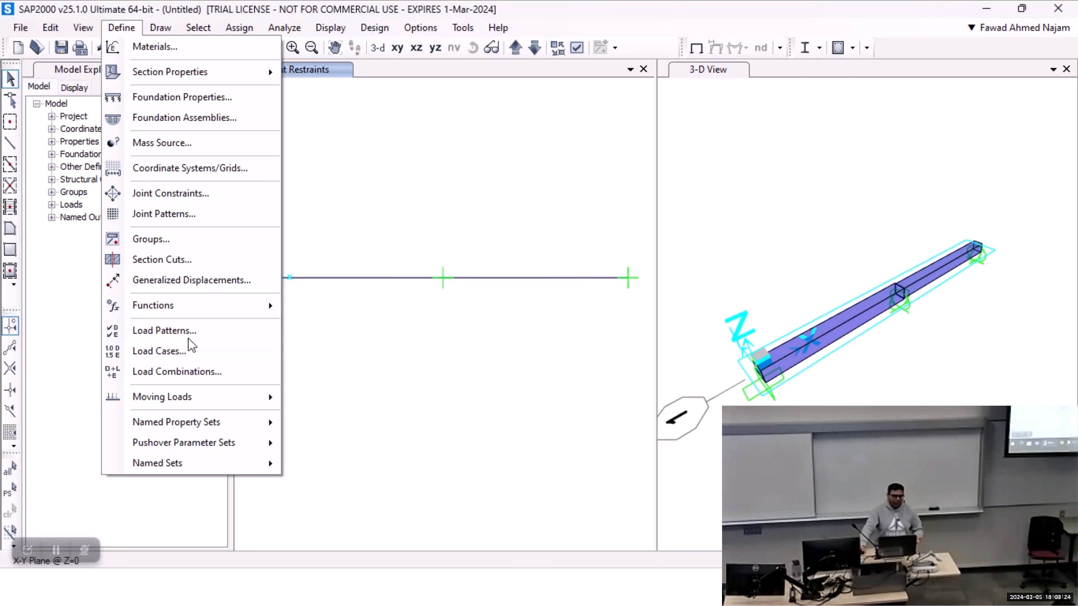
pyautogui.click(189, 340)
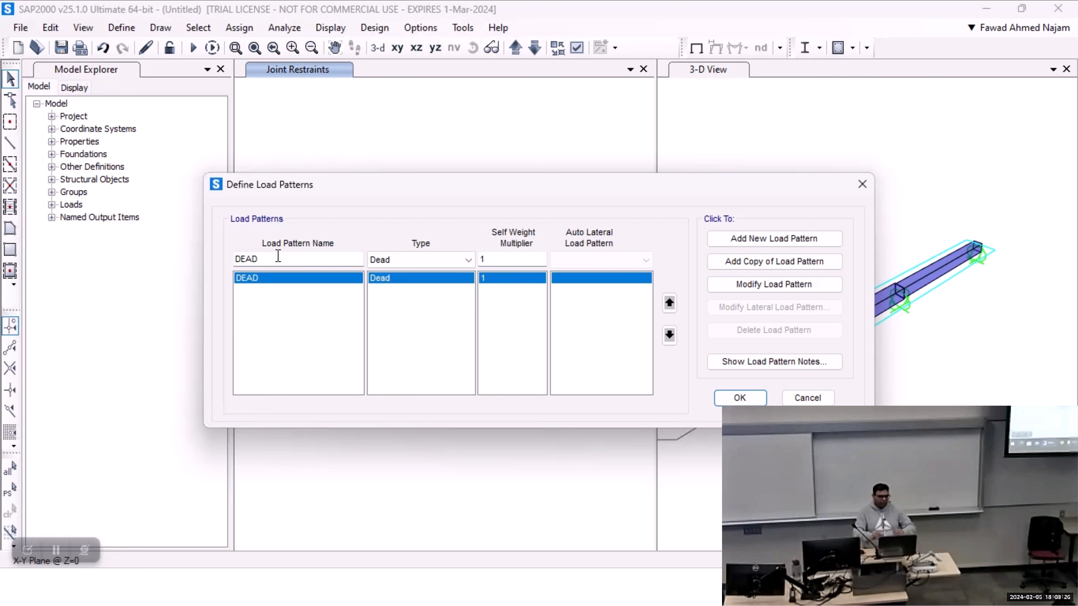
pyautogui.click(288, 258)
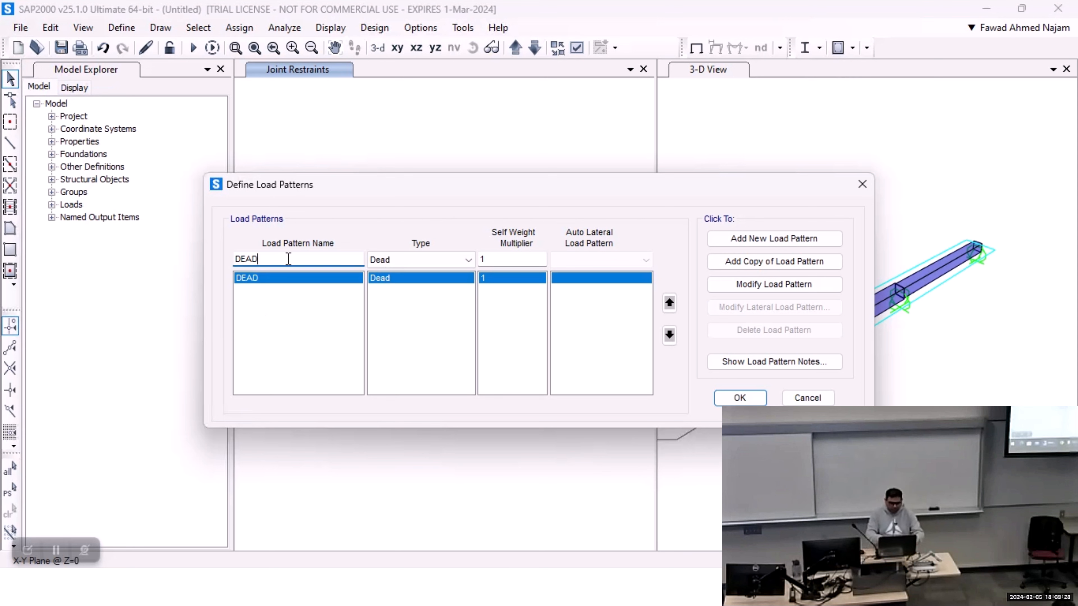
pyautogui.moveTo(289, 259); pyautogui.dragTo(206, 259)
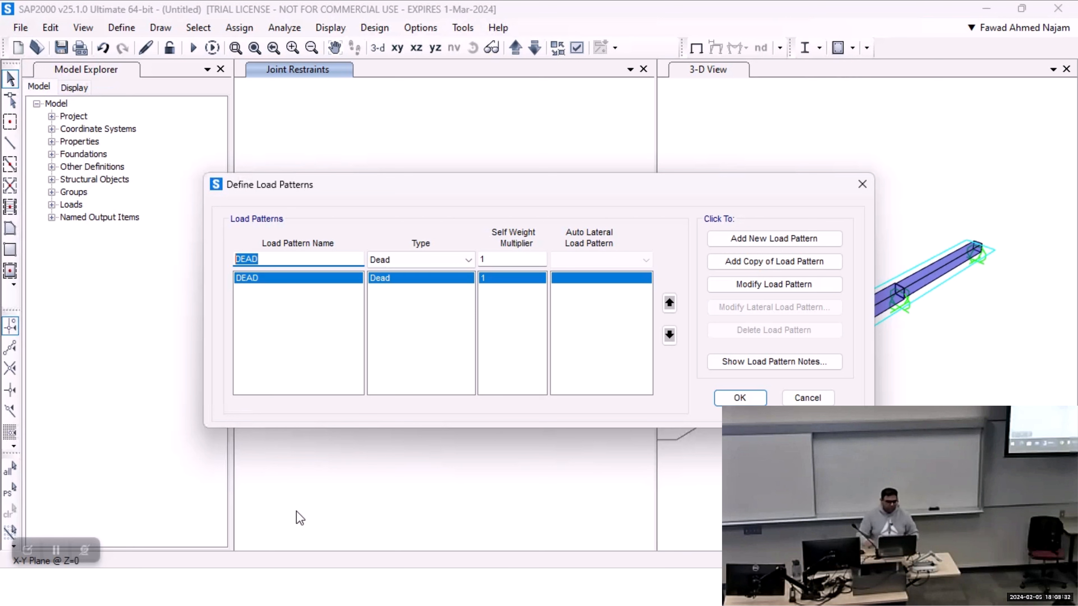
pyautogui.write('U')
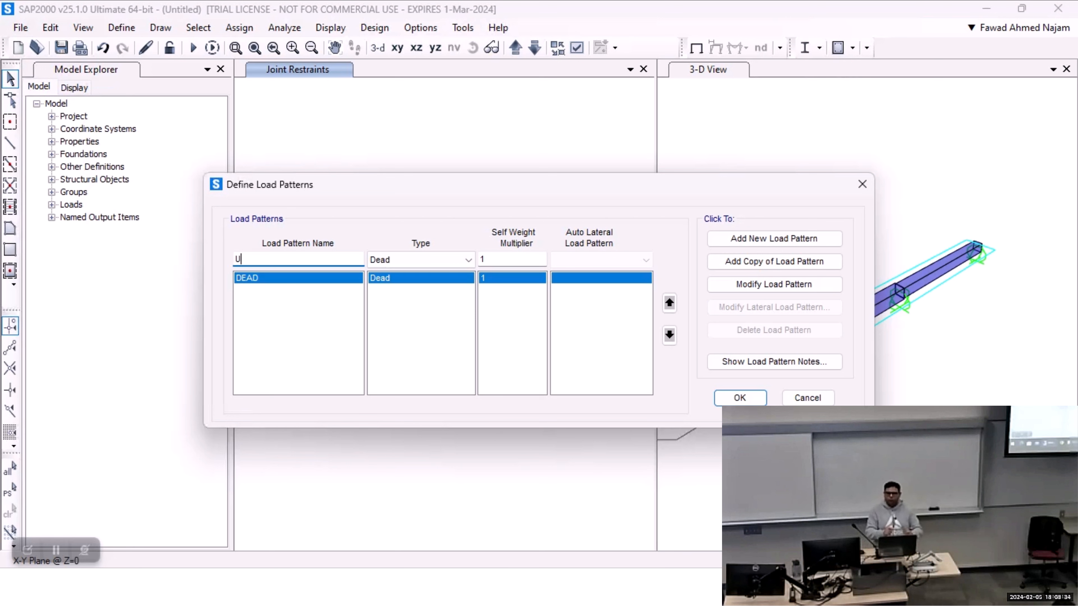
pyautogui.write('DL')
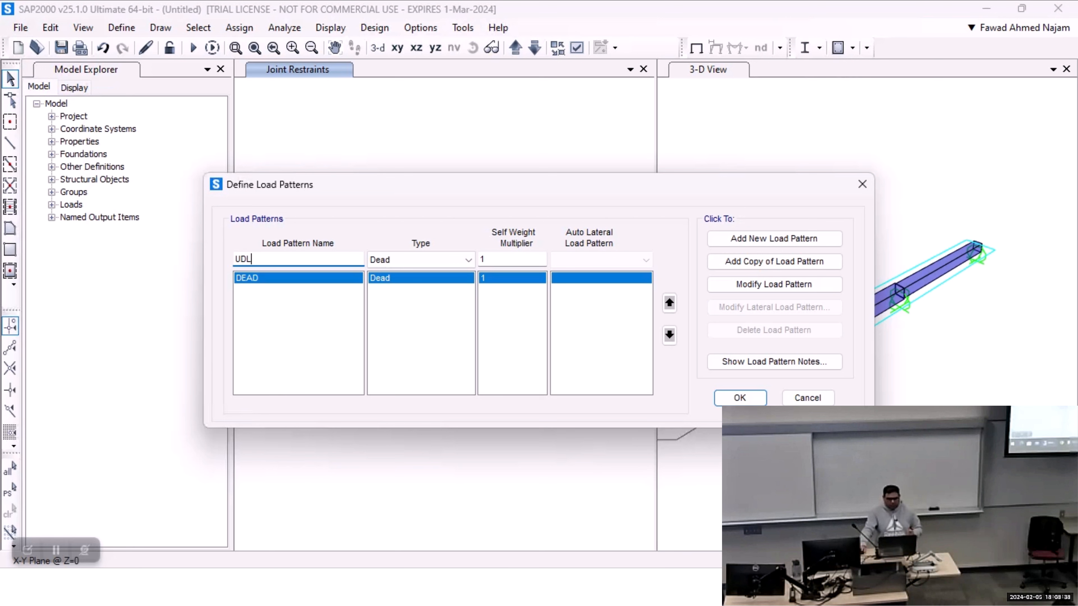
pyautogui.click(419, 263)
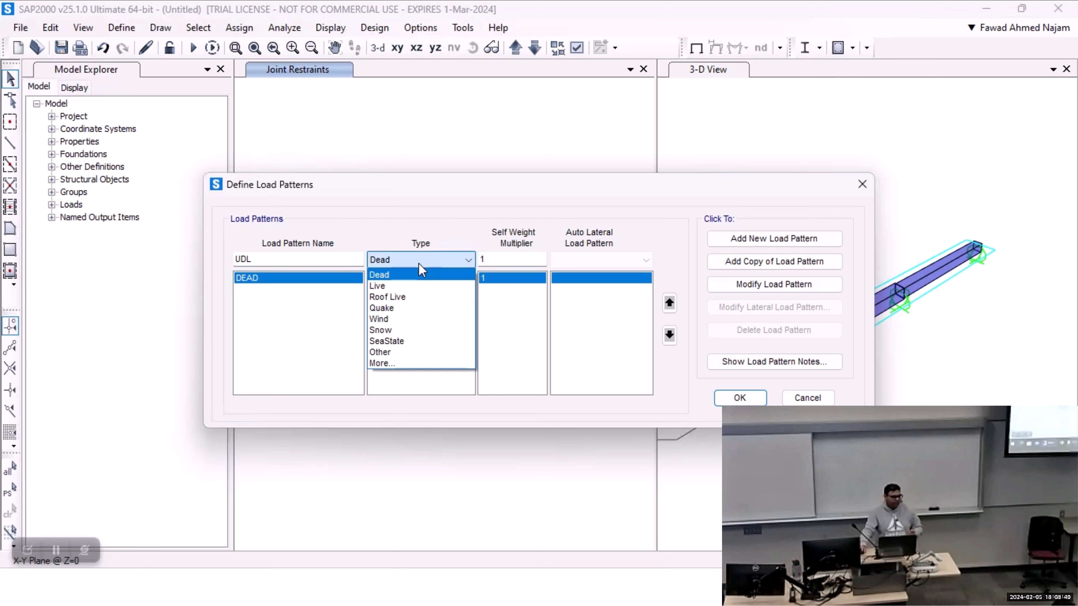
pyautogui.click(380, 352)
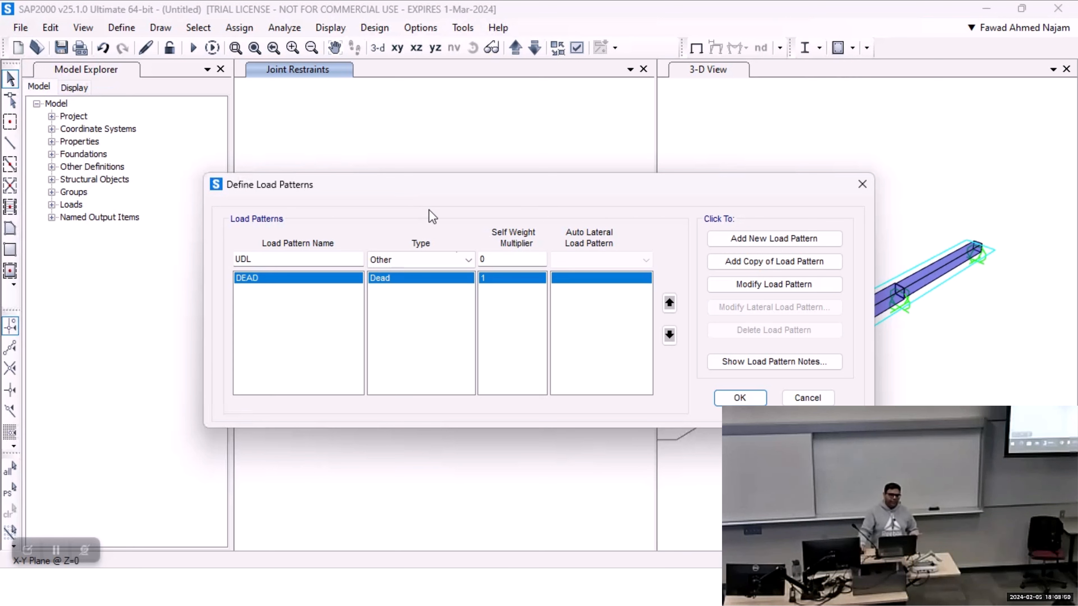
pyautogui.click(466, 260)
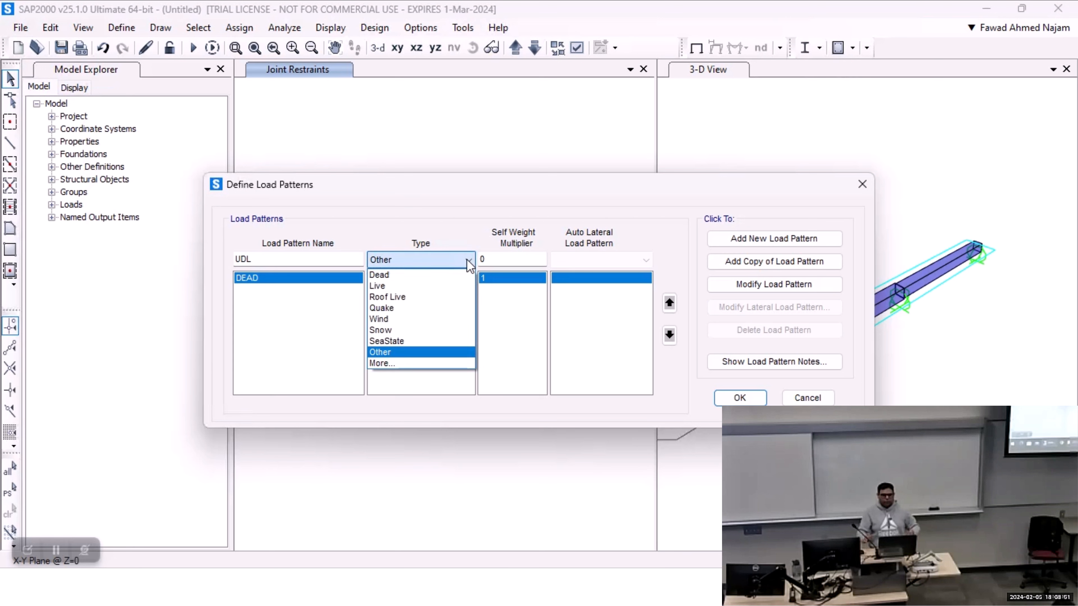
pyautogui.click(398, 354)
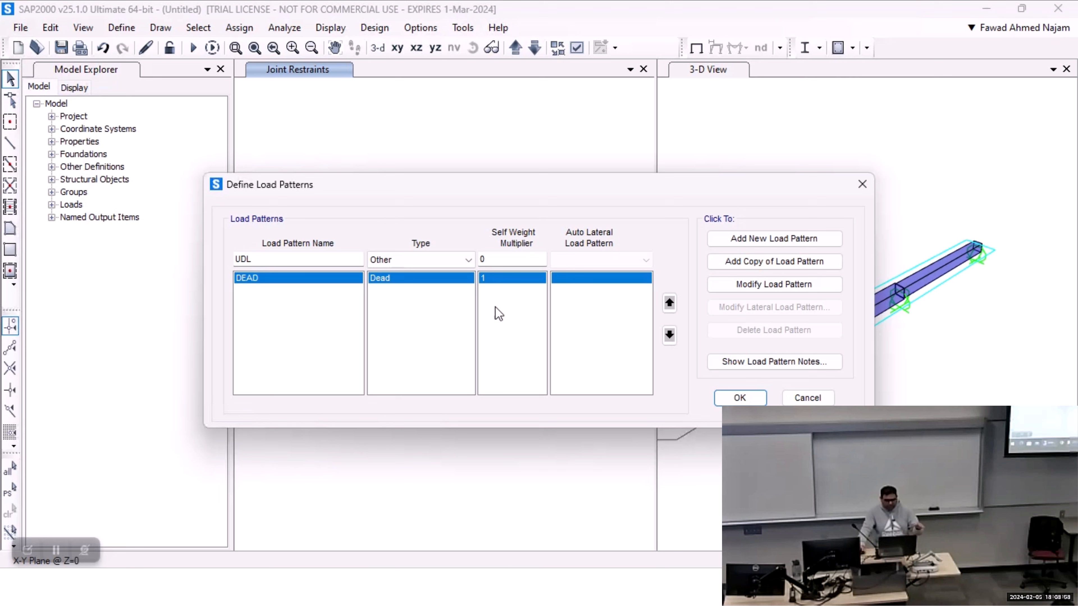
pyautogui.click(773, 243)
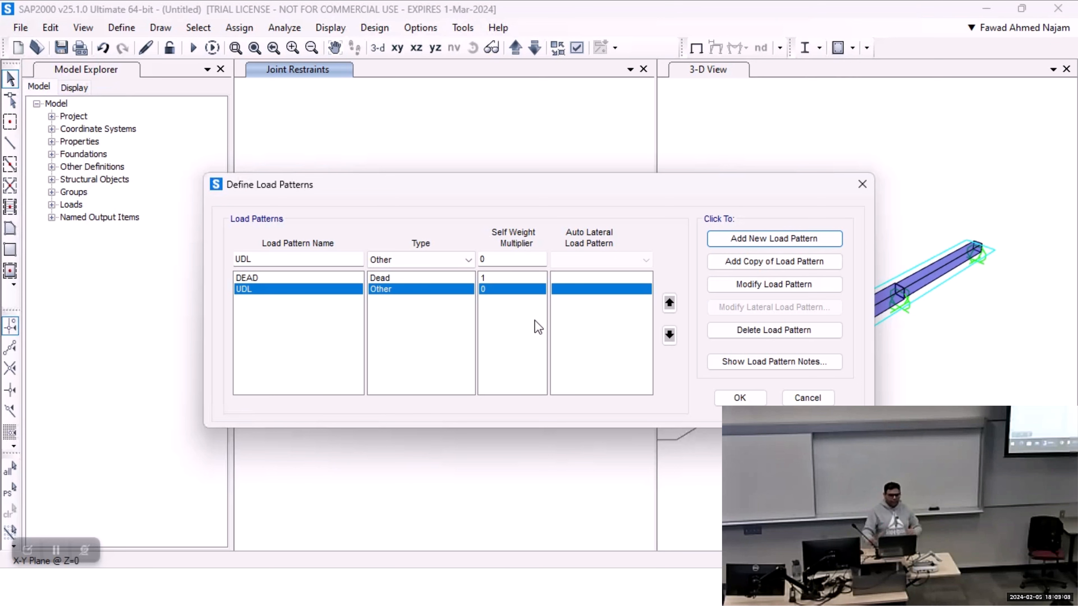
pyautogui.click(740, 398)
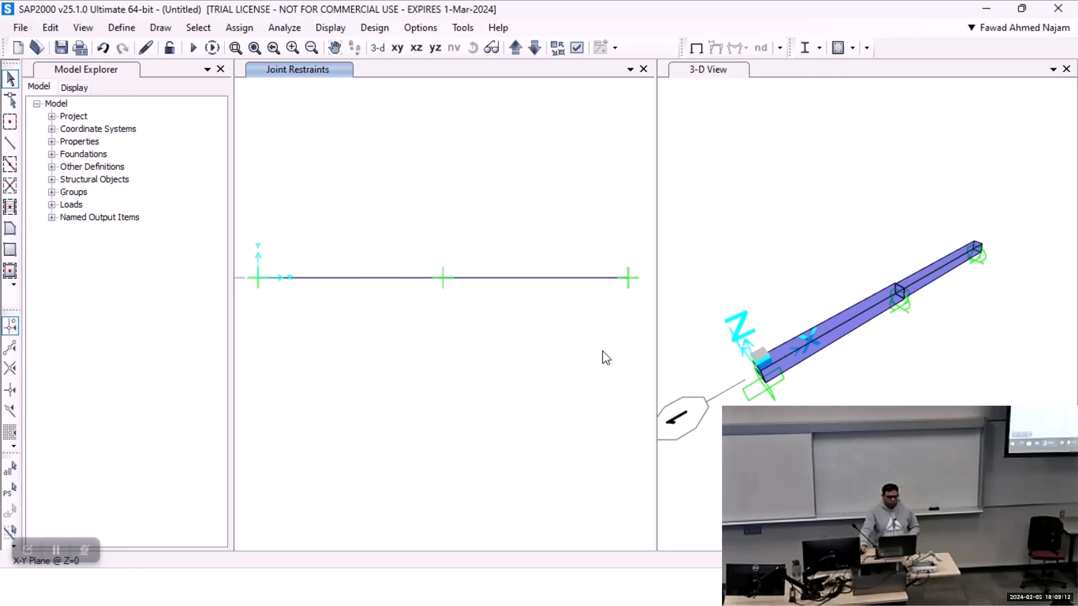
# Select member AB, check its distributed load on the example structure slide in PowerPoint, and return to SAP2000.
pyautogui.click(356, 279)
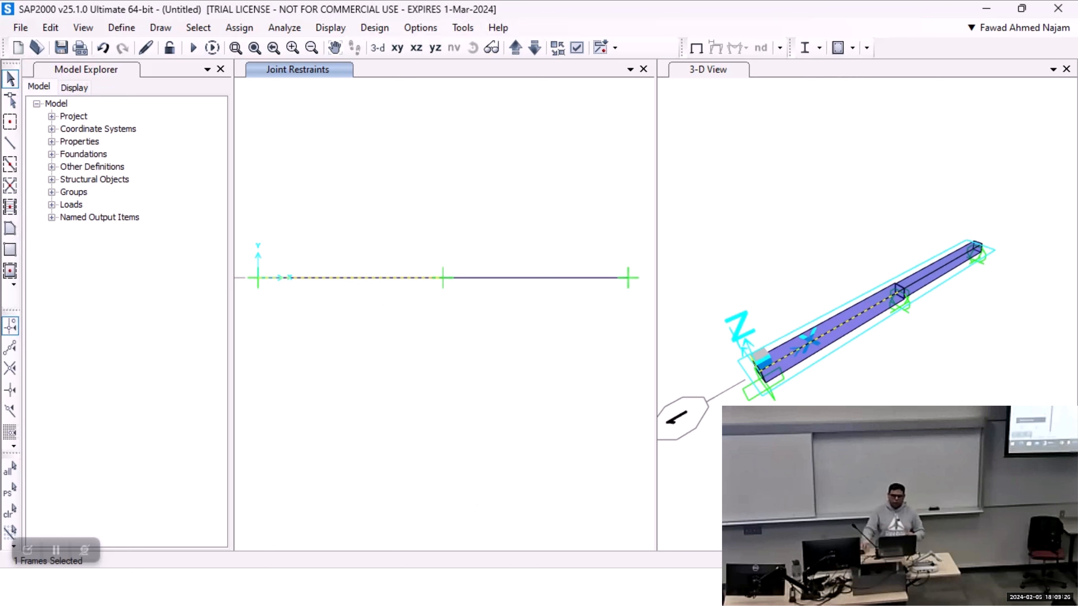
pyautogui.hotkey('alt', 'Tab')
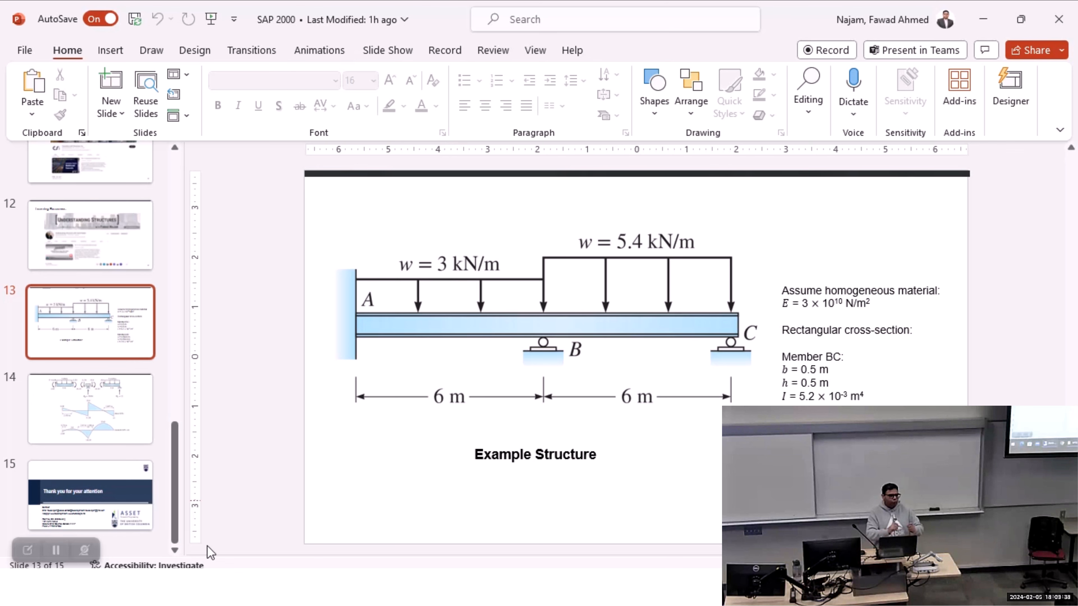
pyautogui.click(191, 583)
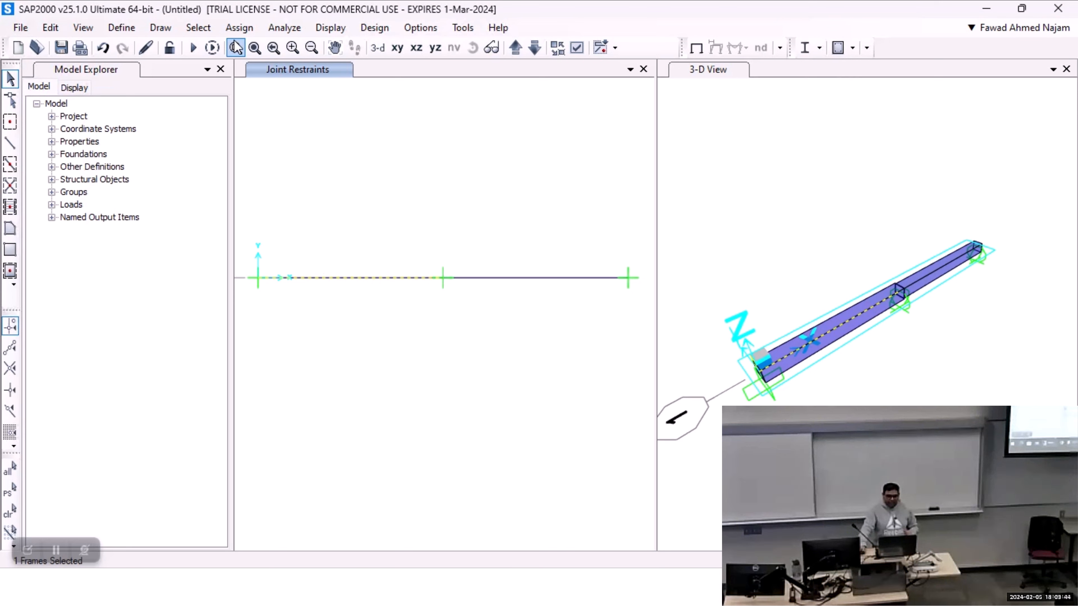
# Start a distributed frame load assignment for the selected member AB and set its load pattern to UDL.
pyautogui.click(236, 32)
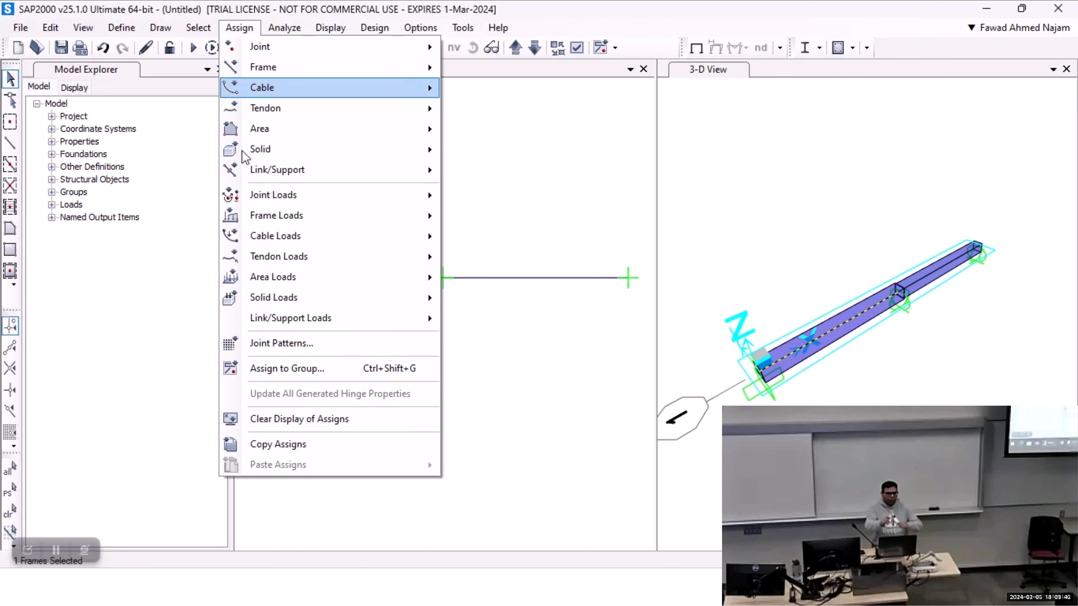
pyautogui.moveTo(321, 216)
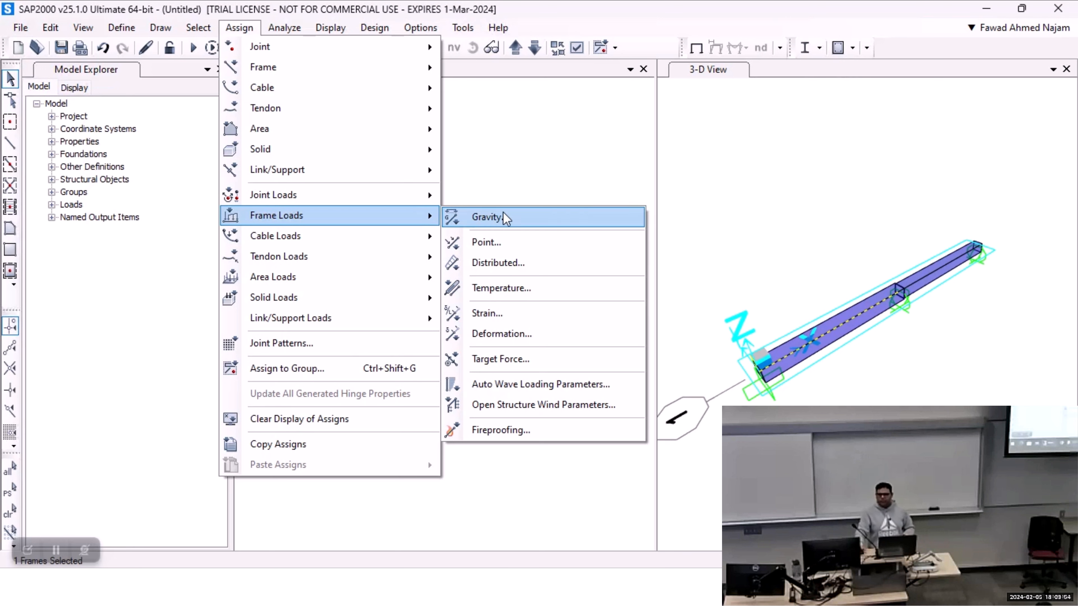
pyautogui.click(551, 264)
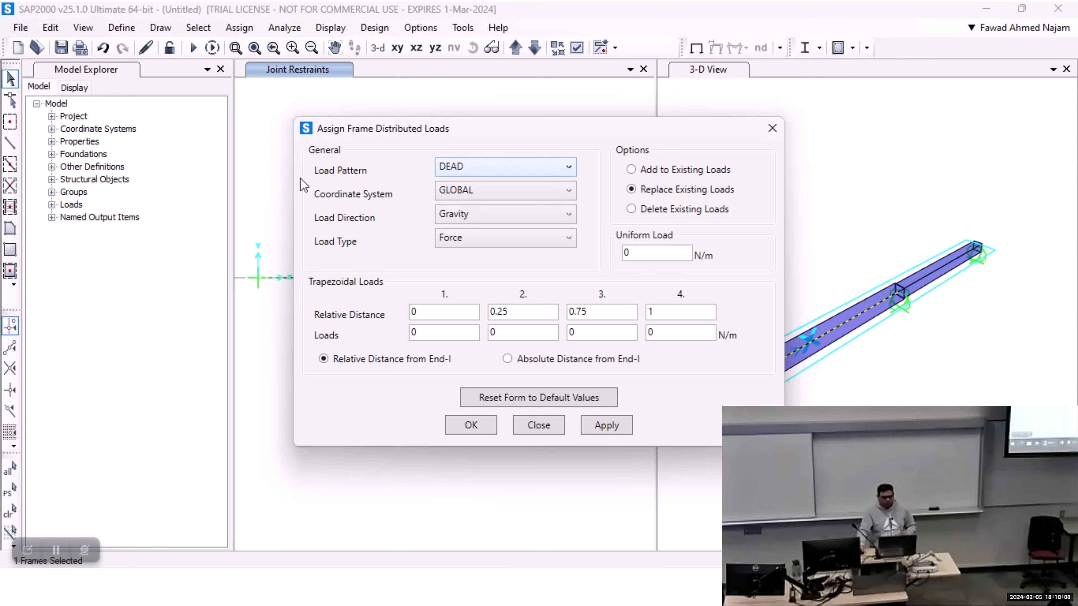
pyautogui.click(569, 167)
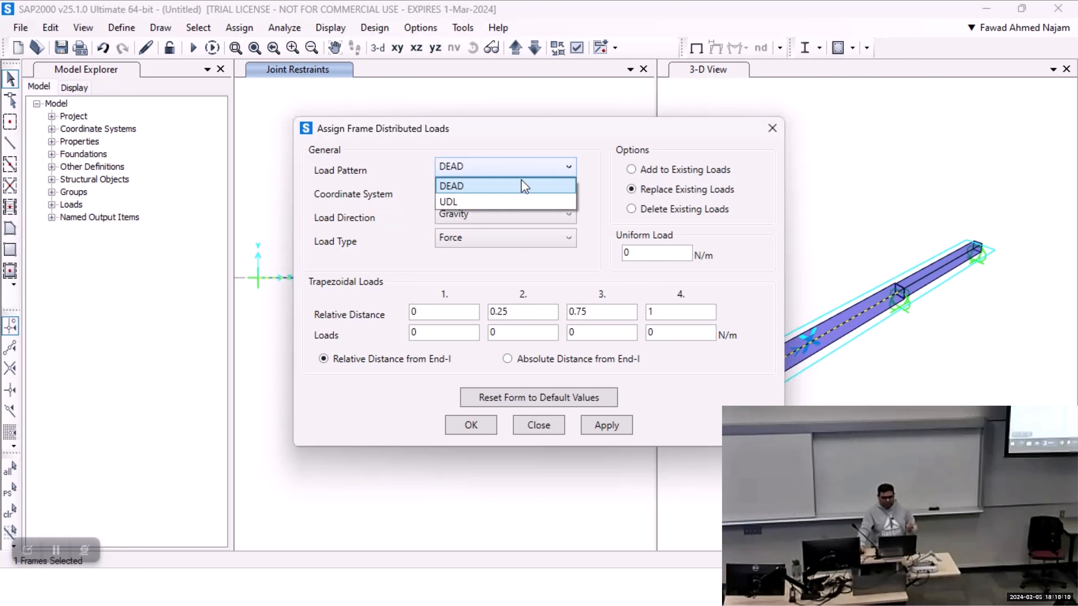
pyautogui.press('Escape')
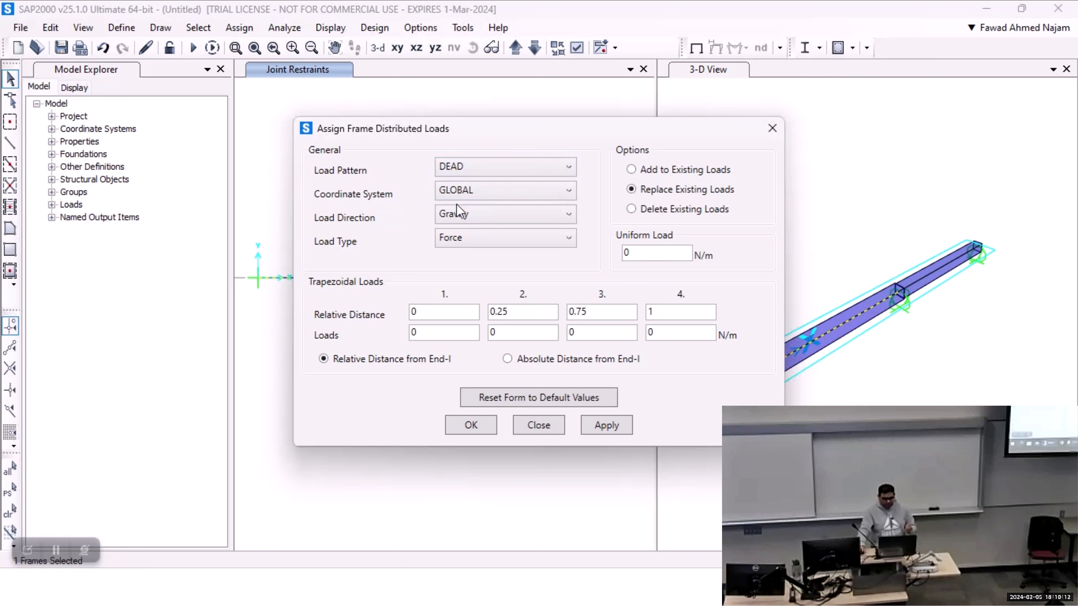
pyautogui.click(470, 171)
pyautogui.click(449, 203)
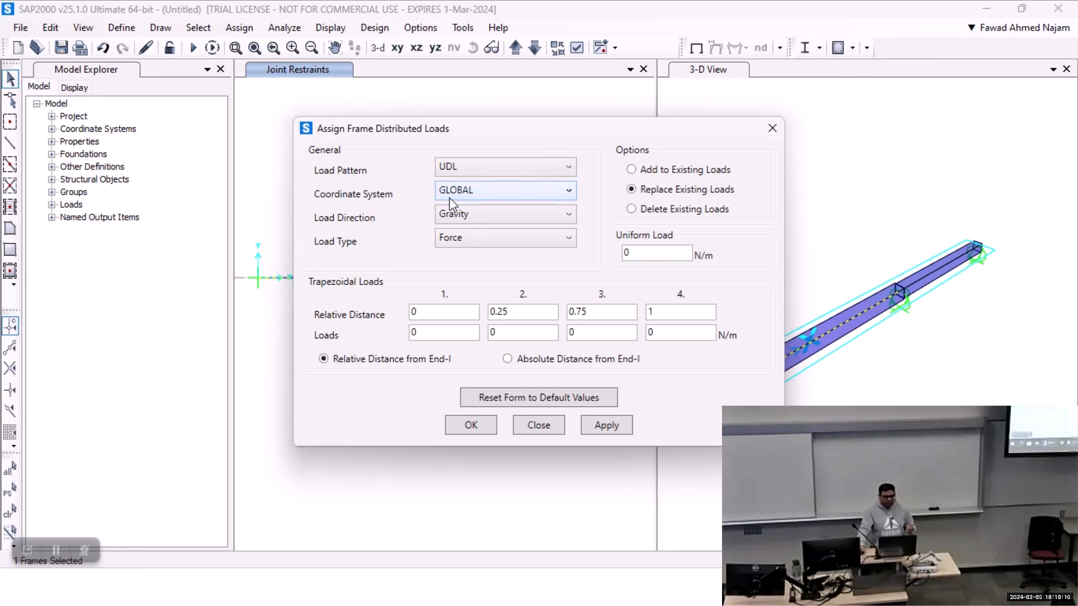
# Review the available load directions for the distributed load and keep Gravity.
pyautogui.click(472, 216)
pyautogui.click(474, 216)
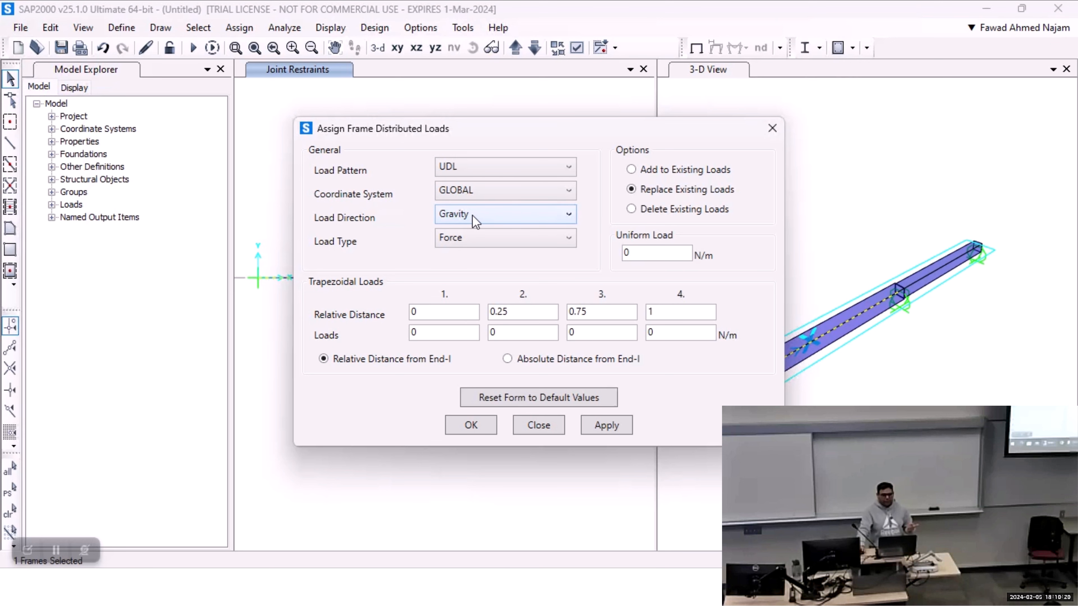
pyautogui.click(473, 214)
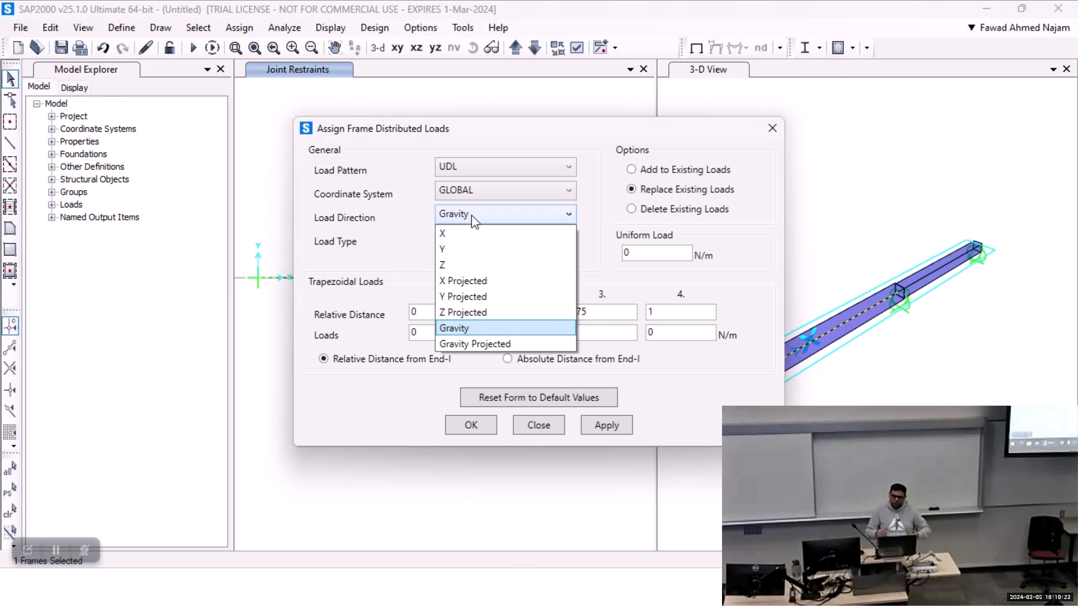
pyautogui.click(472, 214)
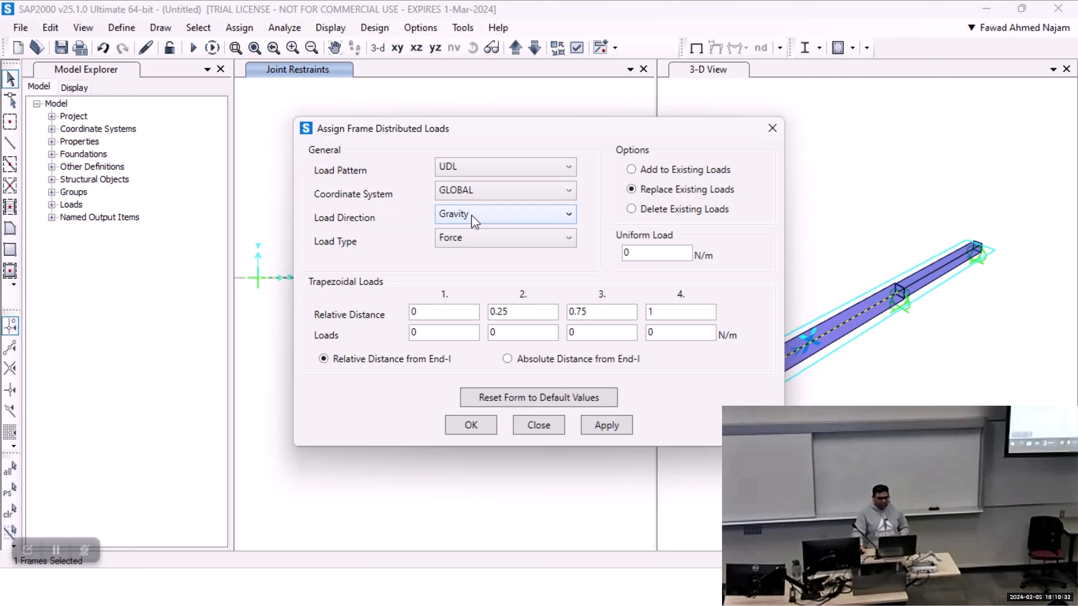
pyautogui.click(472, 214)
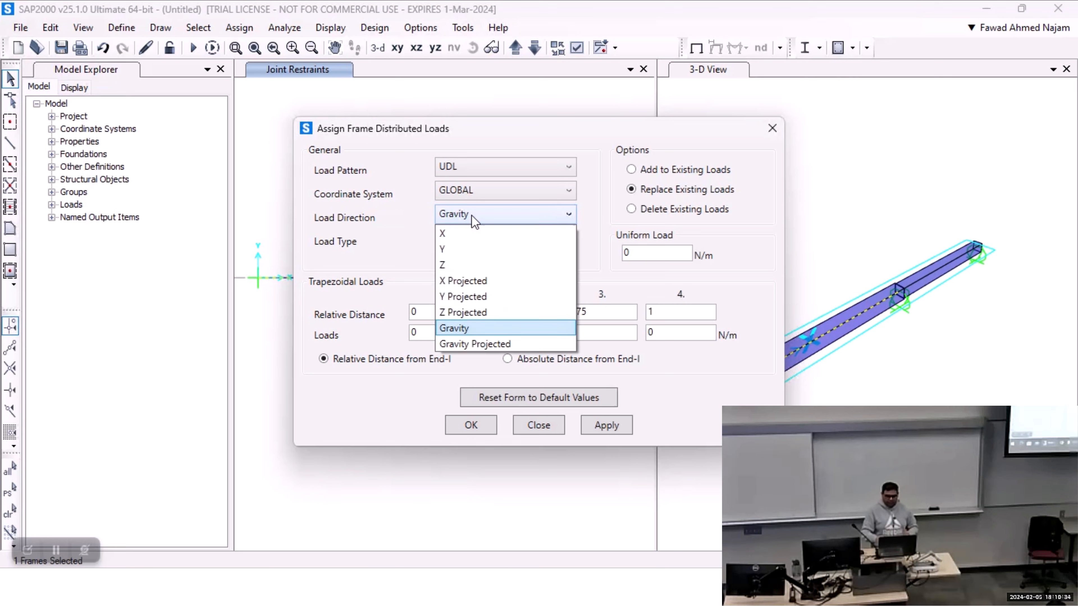
pyautogui.click(472, 215)
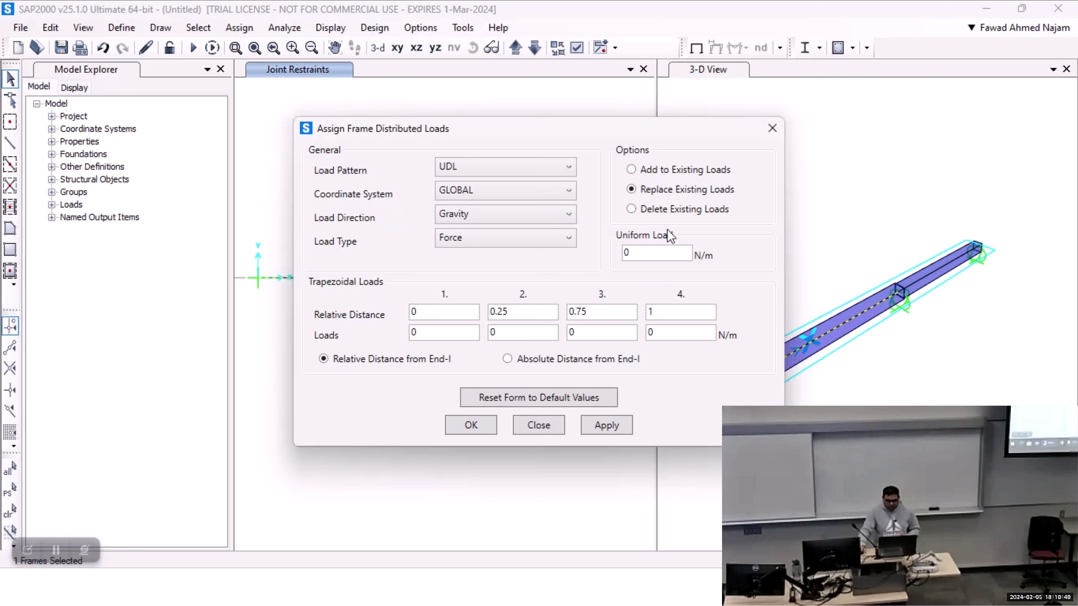
# Check member AB's load on the PowerPoint slide, then apply a uniform load of 3000 N/m to it in SAP2000 and close the assignment.
pyautogui.click(626, 252)
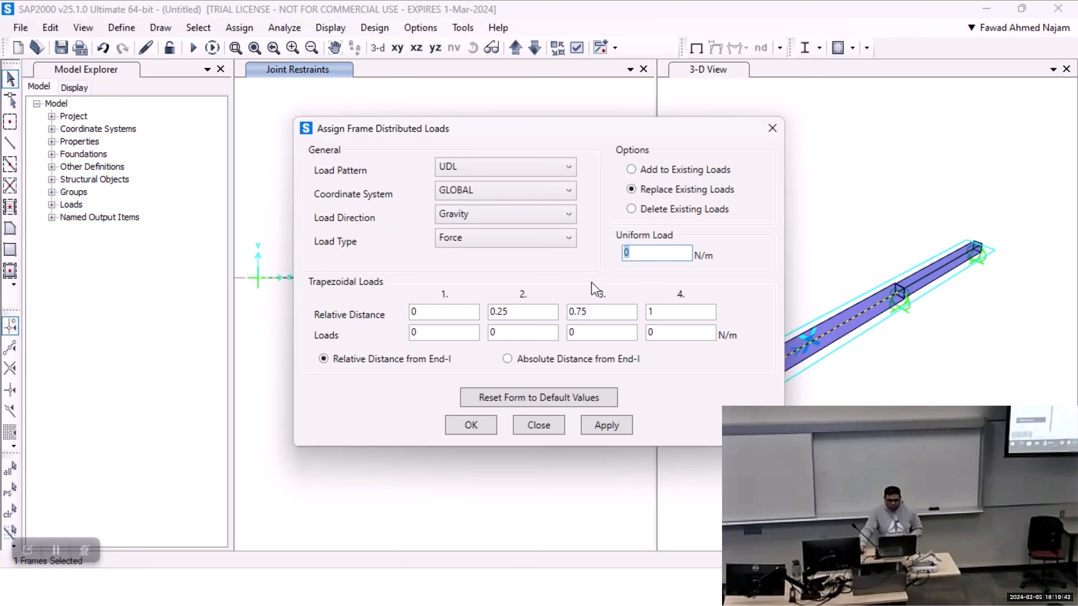
pyautogui.click(590, 588)
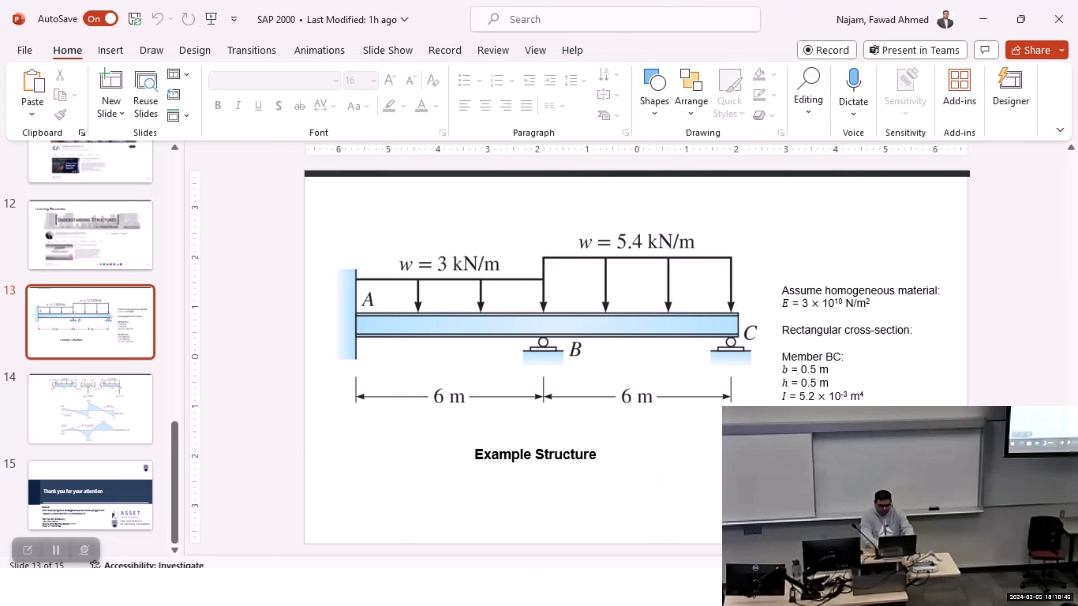
pyautogui.click(384, 588)
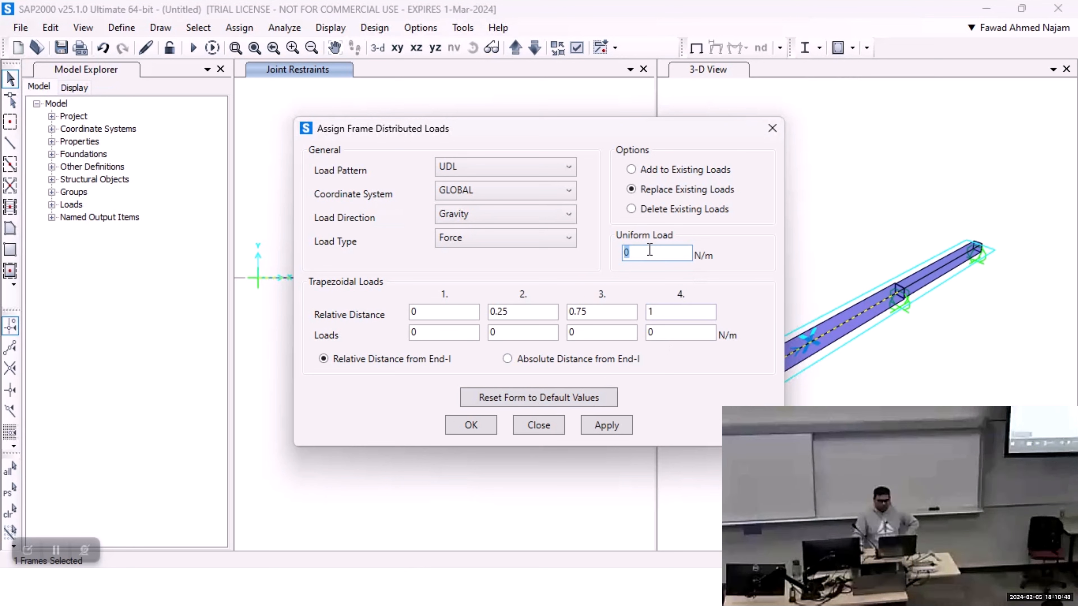
pyautogui.write('3000')
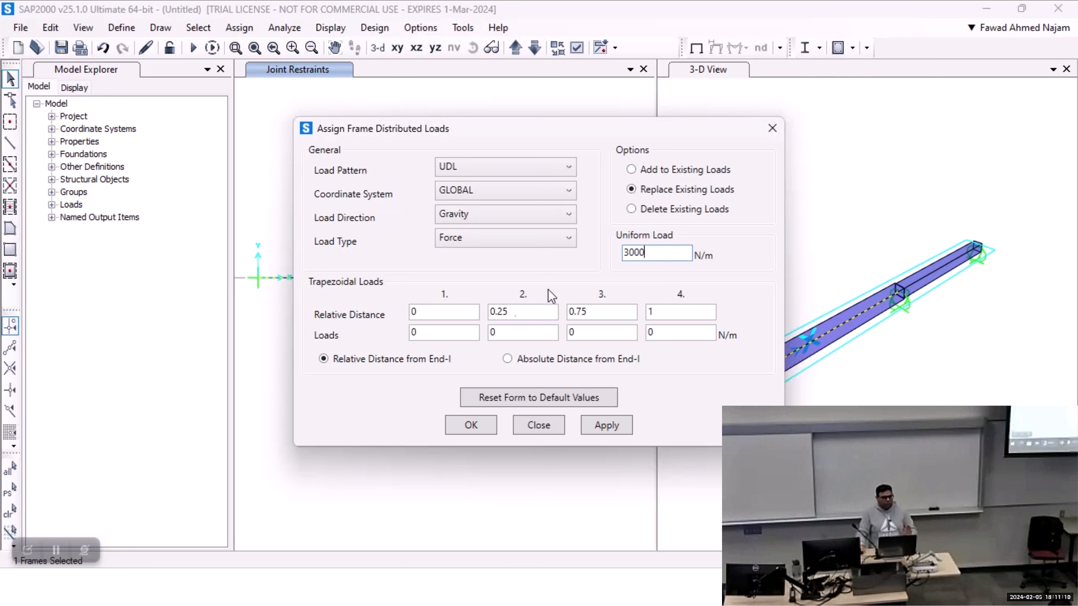
pyautogui.moveTo(644, 250); pyautogui.dragTo(611, 251)
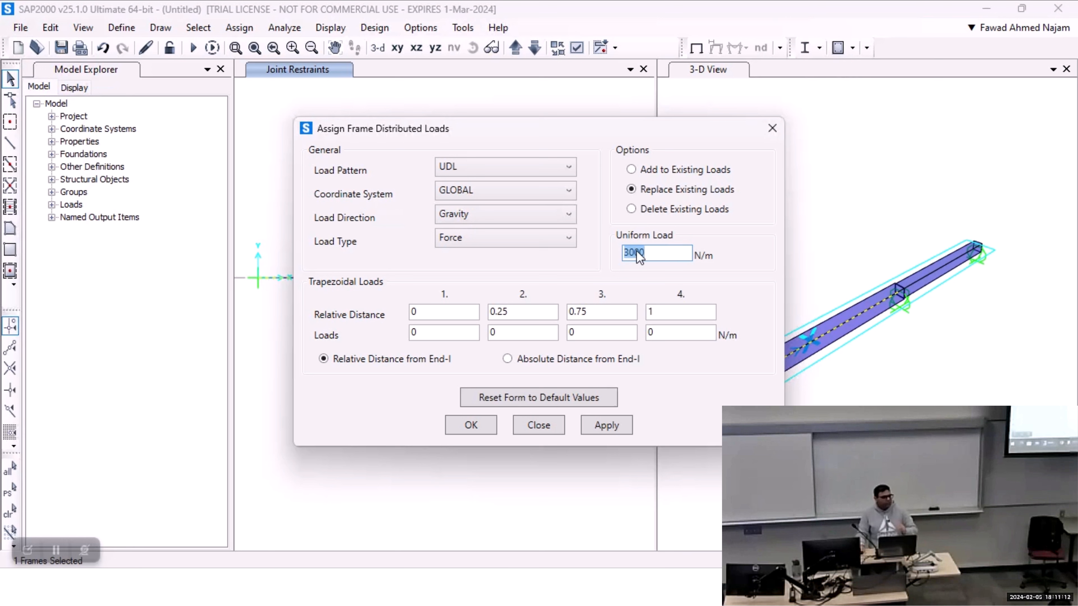
pyautogui.click(661, 252)
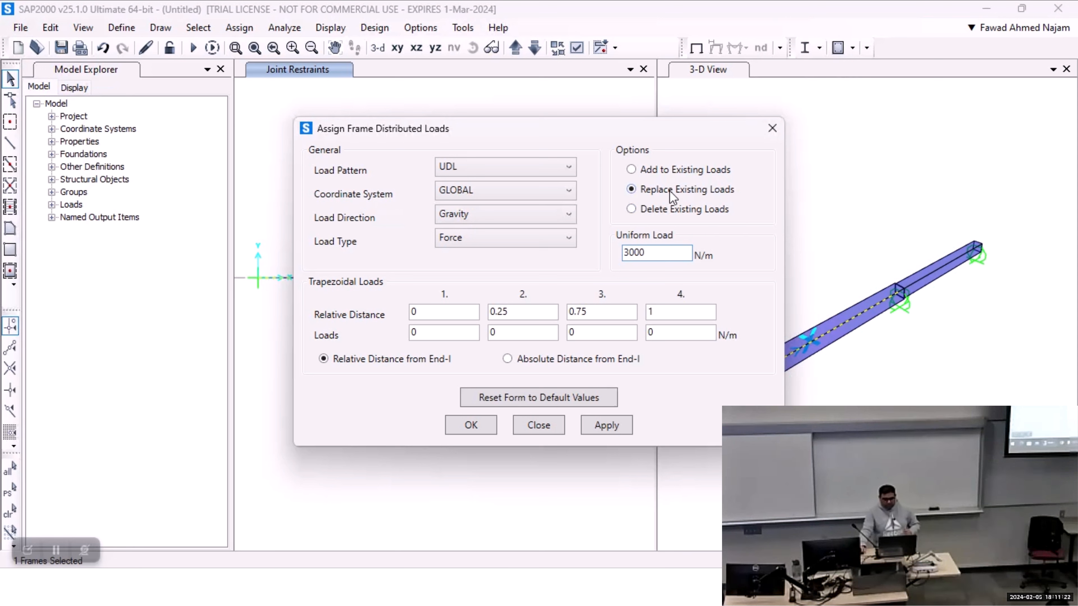
pyautogui.click(605, 425)
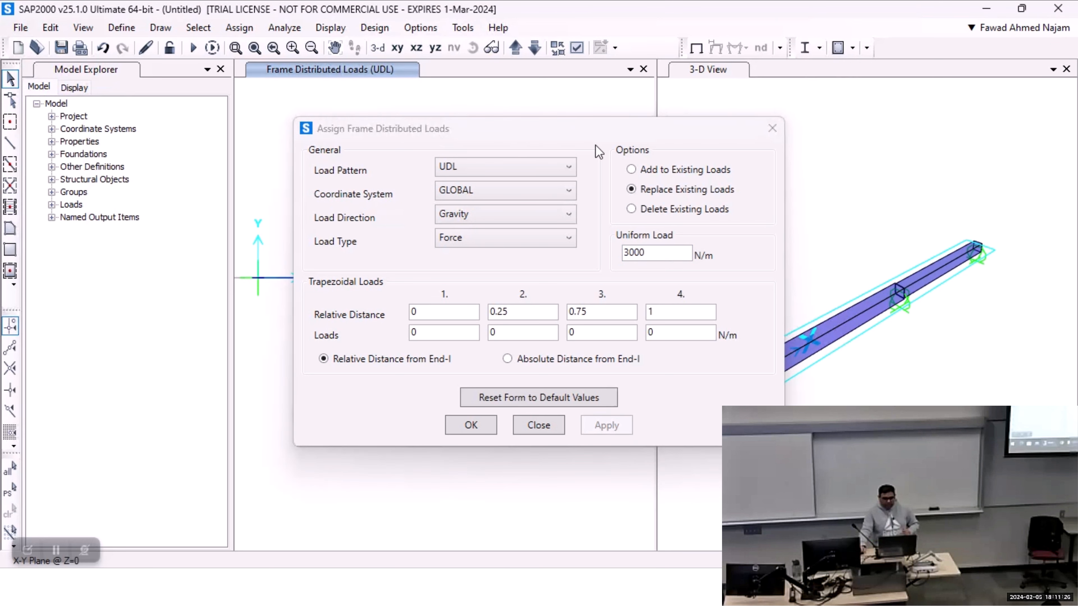
pyautogui.moveTo(599, 129); pyautogui.dragTo(867, 134)
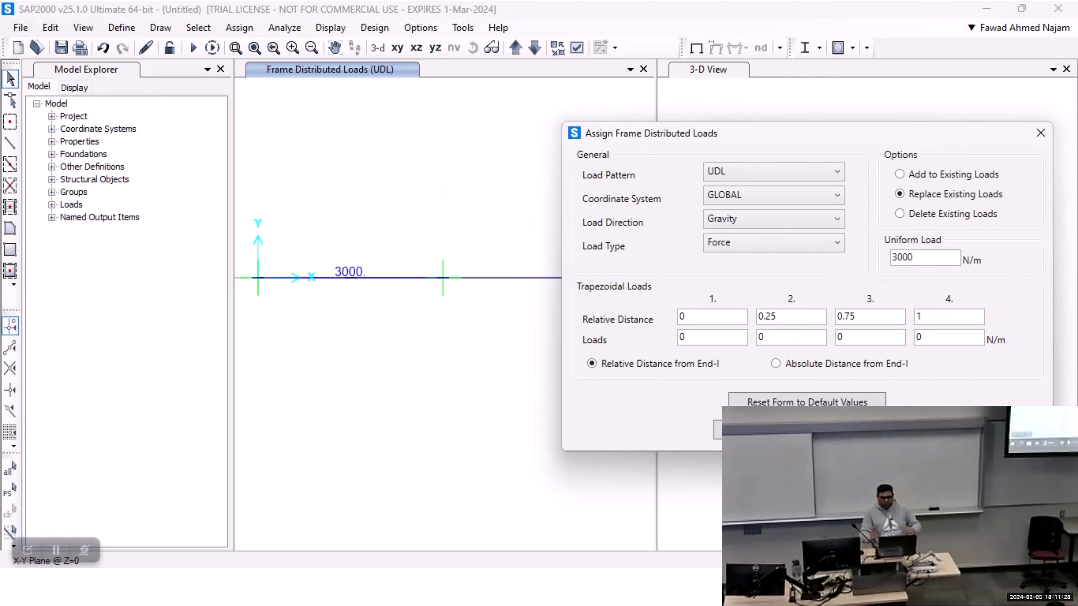
pyautogui.press('Escape')
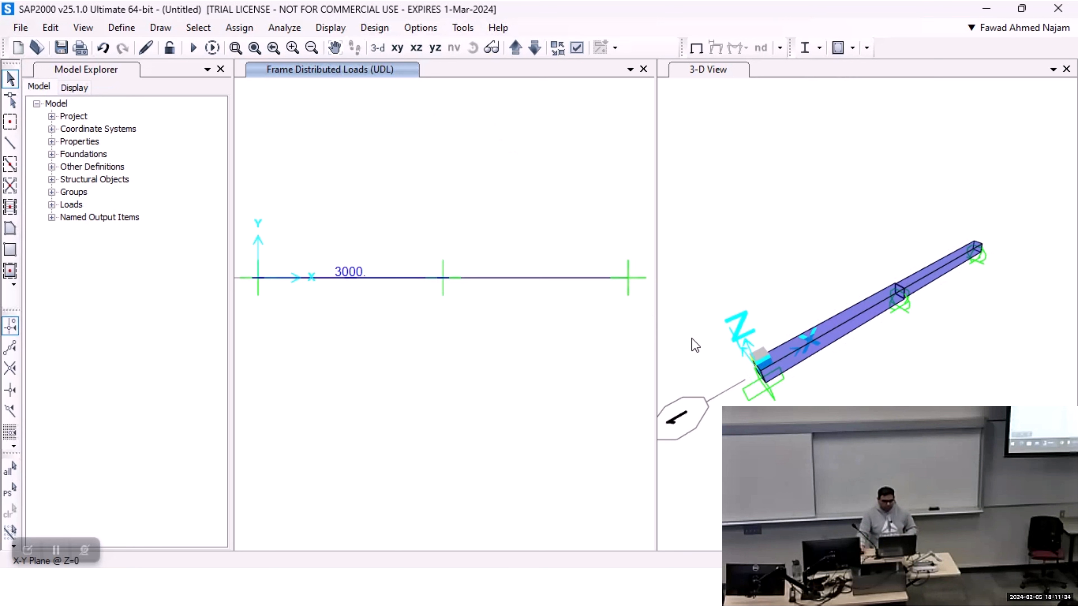
# Start a distributed load assignment for member BC in the X-Z plane view and check its load on the PowerPoint example slide.
pyautogui.click(416, 48)
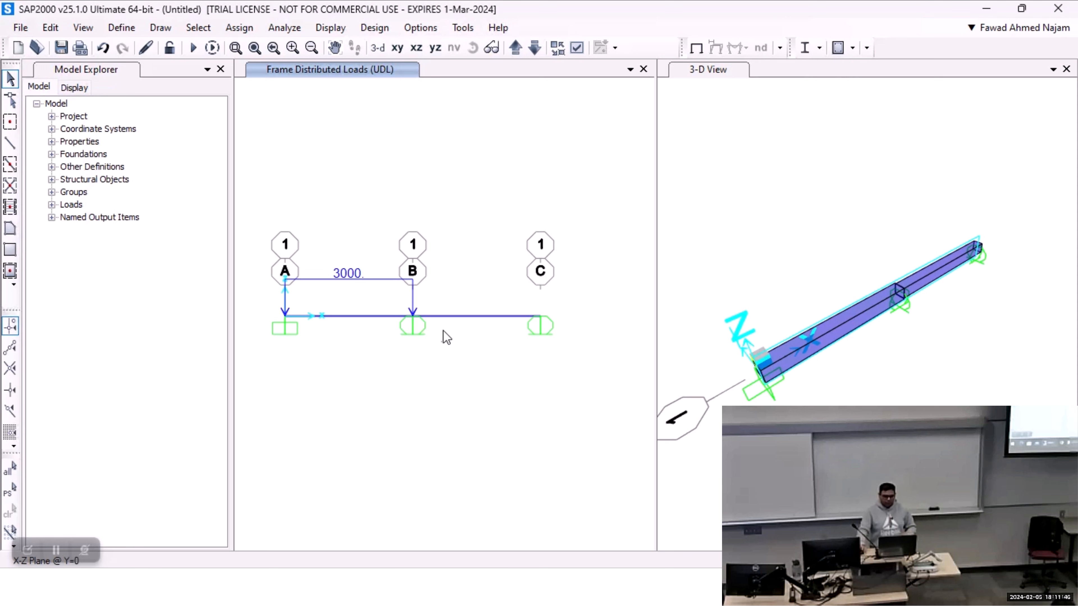
pyautogui.click(480, 317)
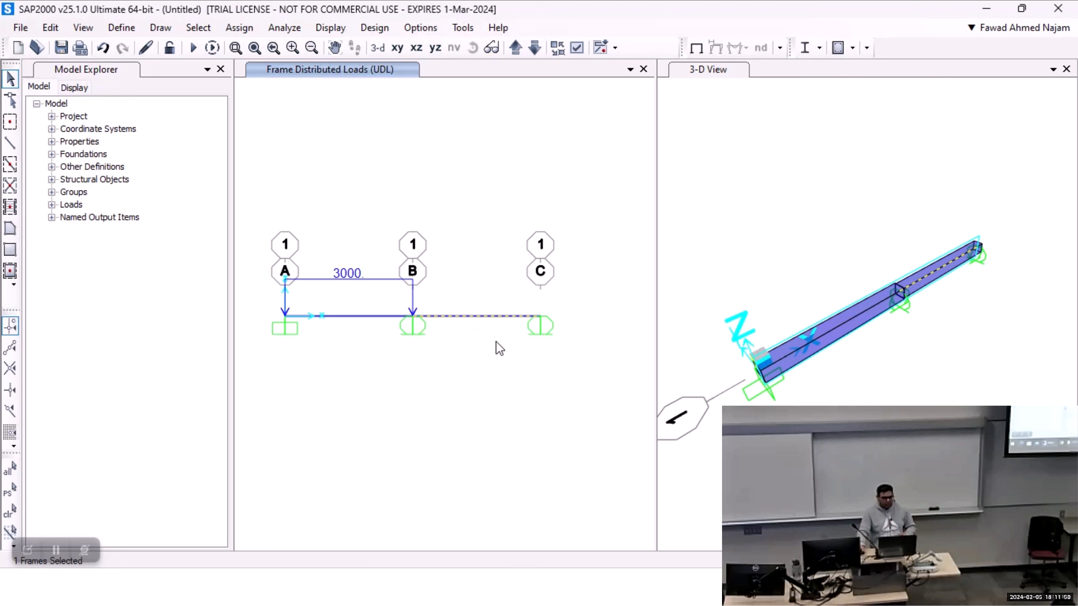
pyautogui.click(236, 26)
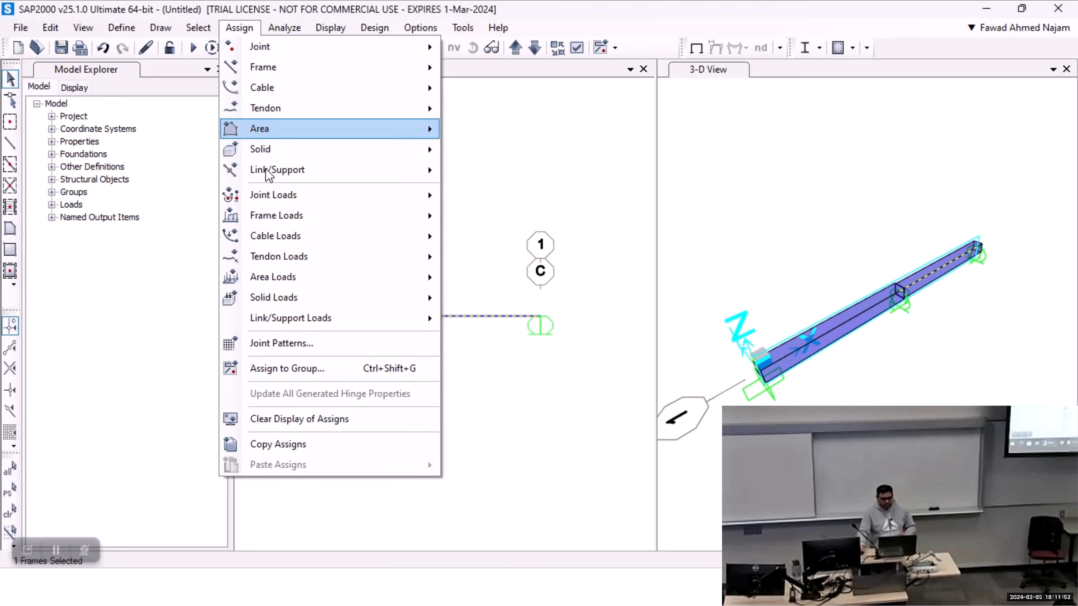
pyautogui.moveTo(288, 222)
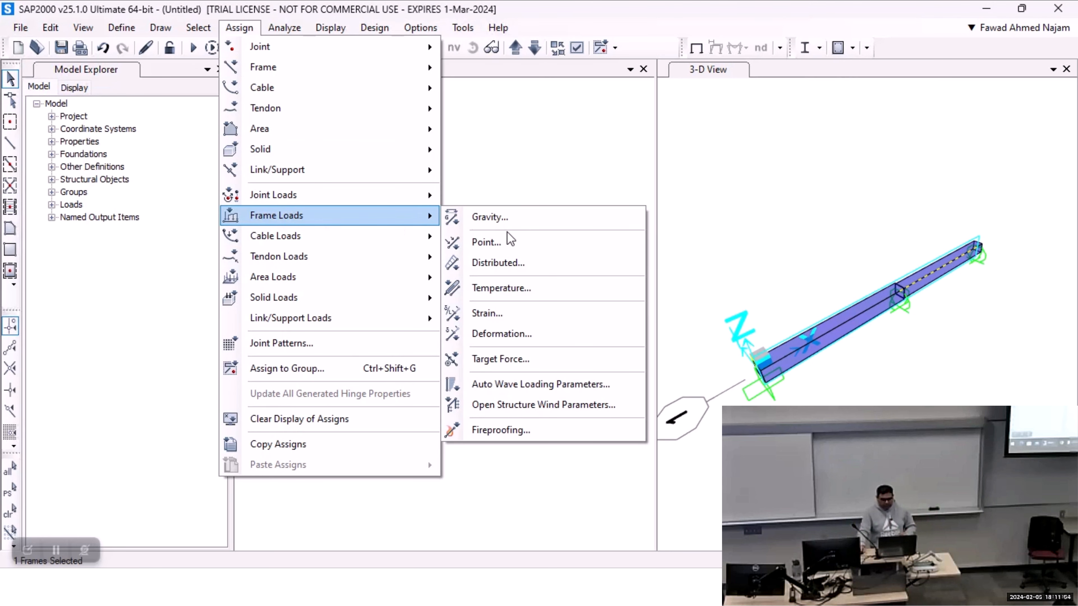
pyautogui.click(508, 263)
pyautogui.hotkey('alt', 'Tab')
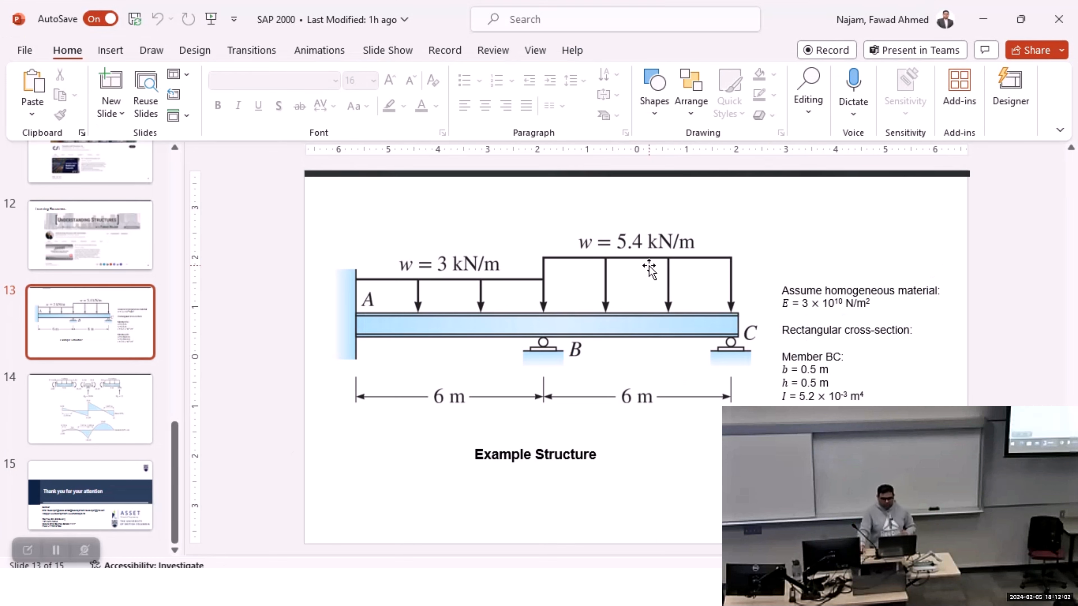
pyautogui.click(176, 587)
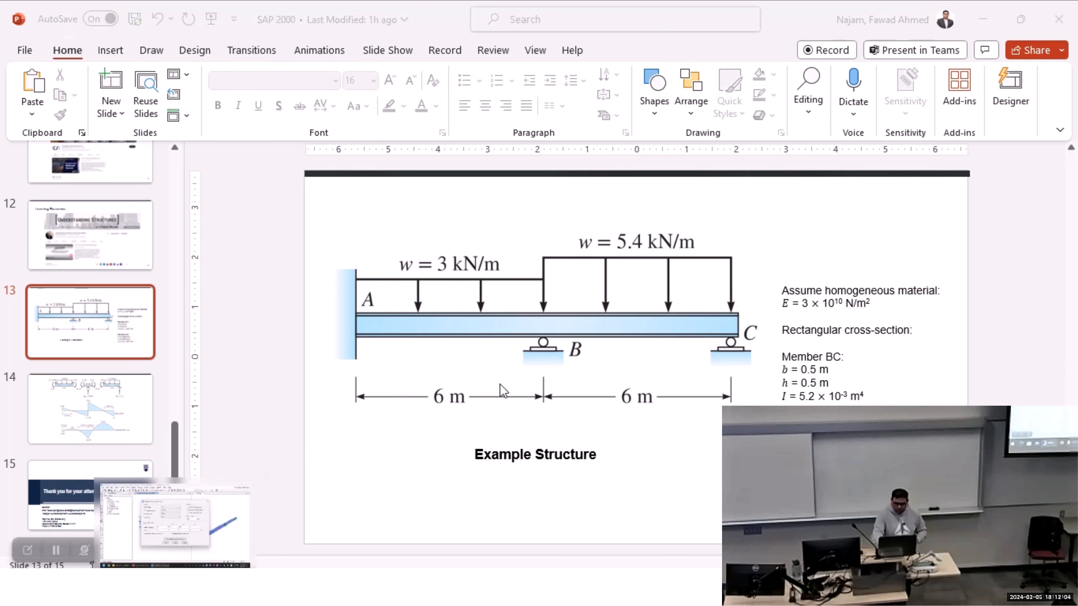
# Assign a uniform gravity load of 5400 N/m to member BC in the UDL load pattern.
pyautogui.moveTo(662, 253); pyautogui.dragTo(581, 248)
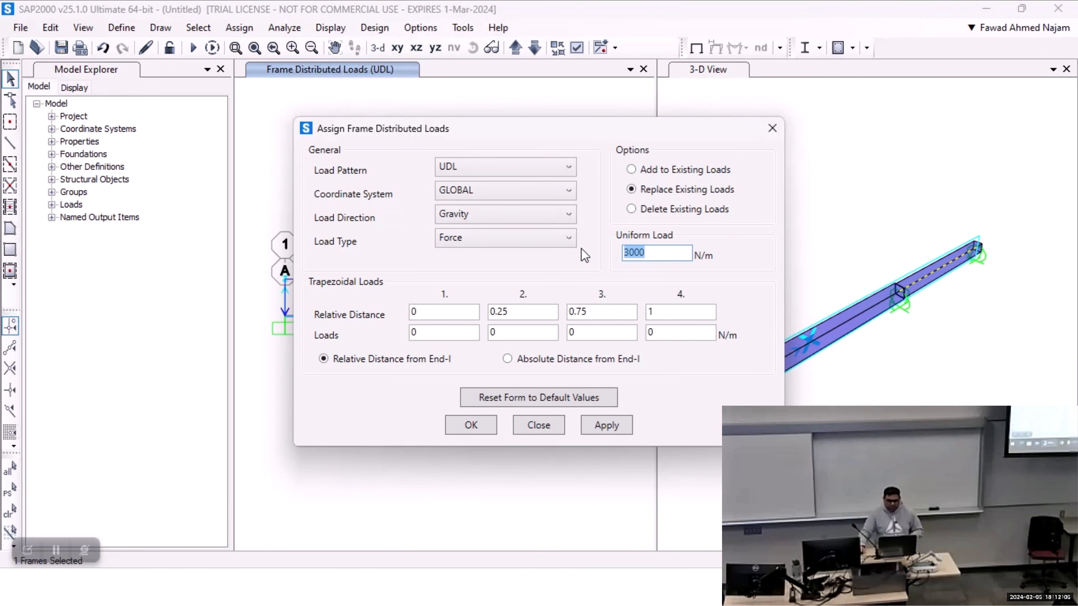
pyautogui.write('5400')
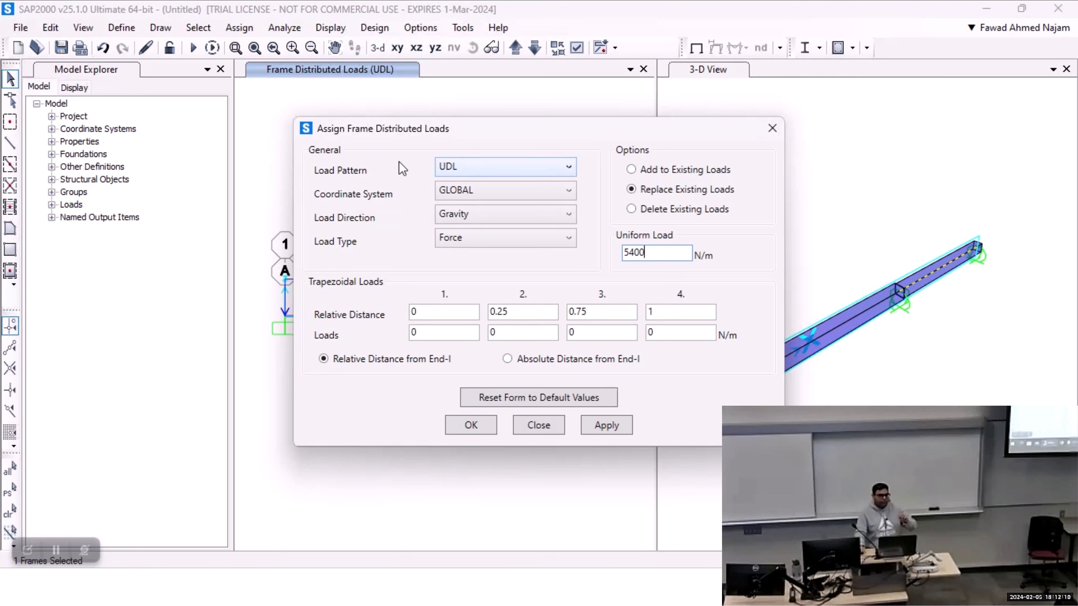
pyautogui.click(464, 168)
pyautogui.click(465, 200)
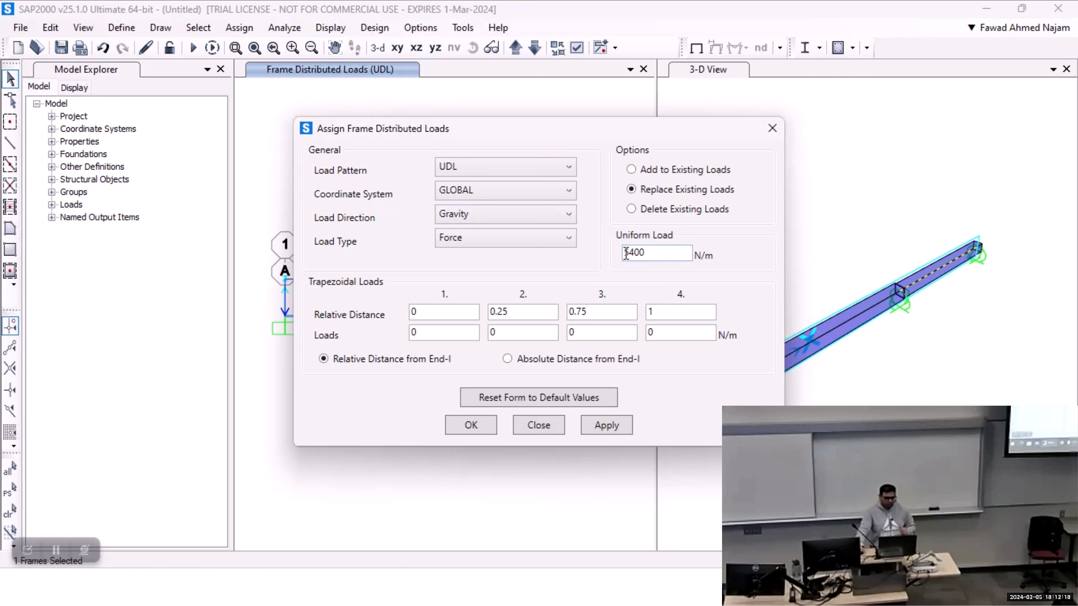
pyautogui.click(619, 429)
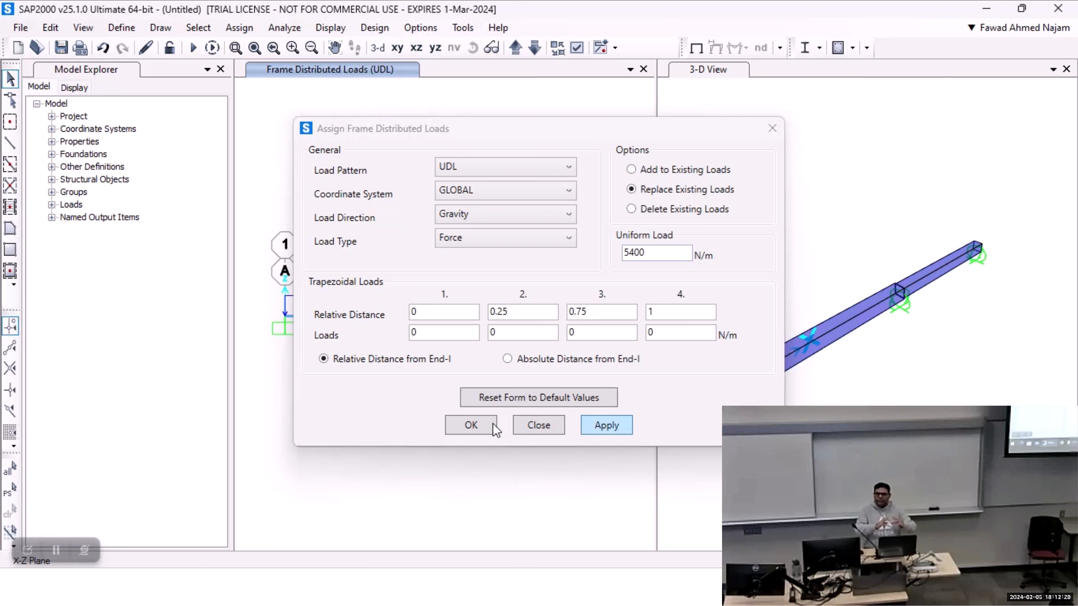
pyautogui.click(472, 425)
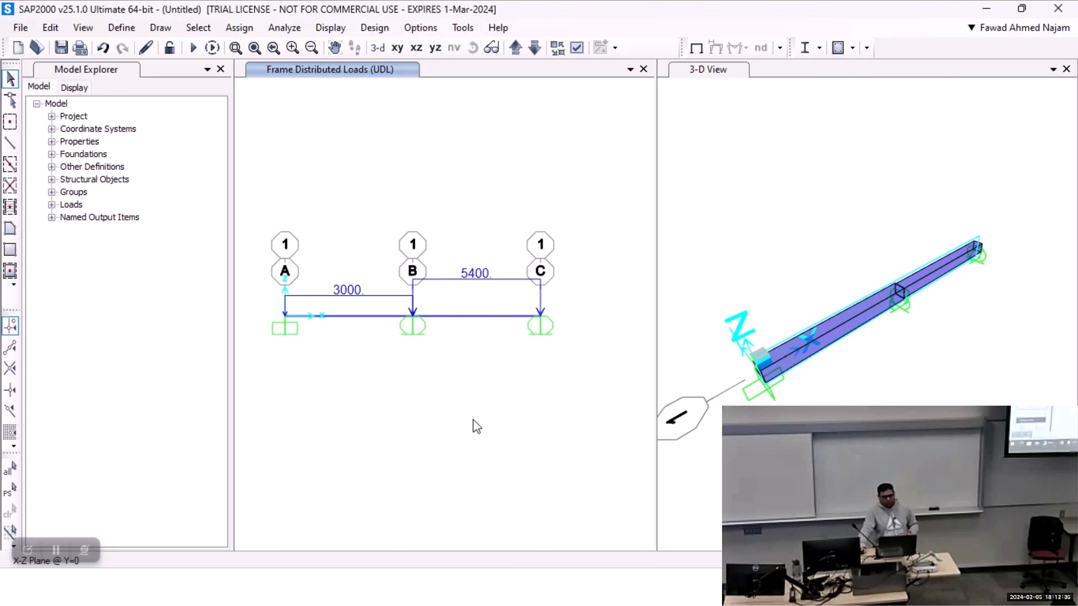
# Examine the beam's reactions and its shear and moment diagrams on slide 14 in PowerPoint, and return to SAP2000.
pyautogui.click(466, 583)
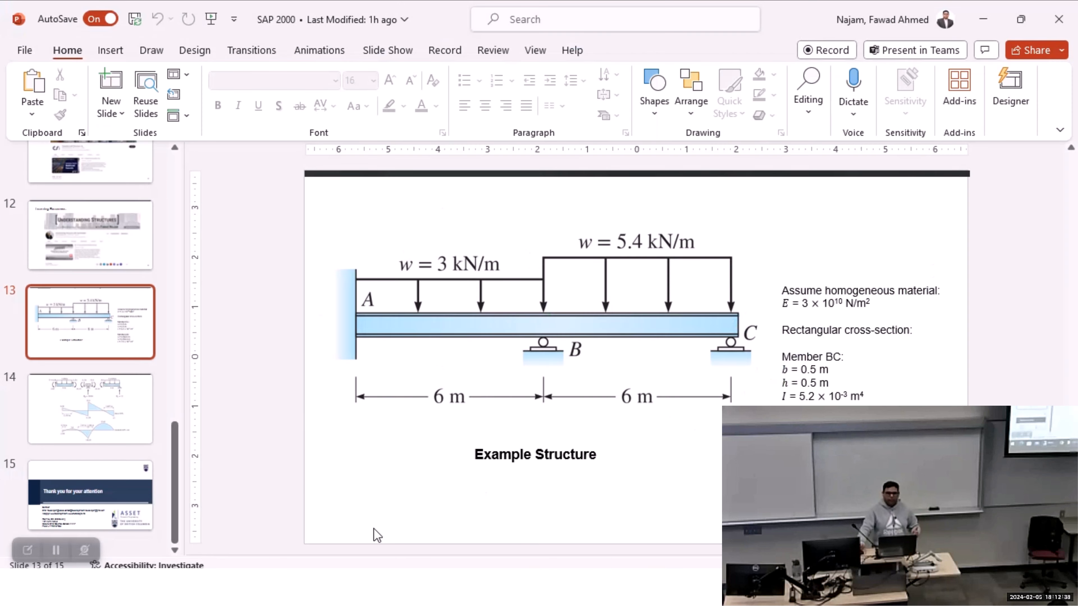
pyautogui.click(90, 408)
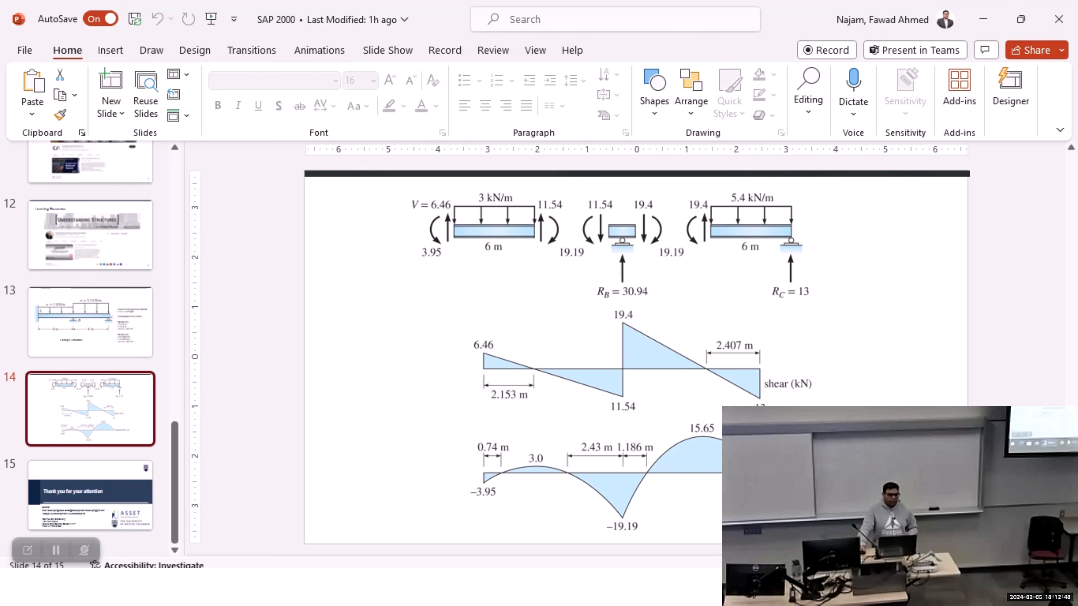
pyautogui.hotkey('alt', 'Tab')
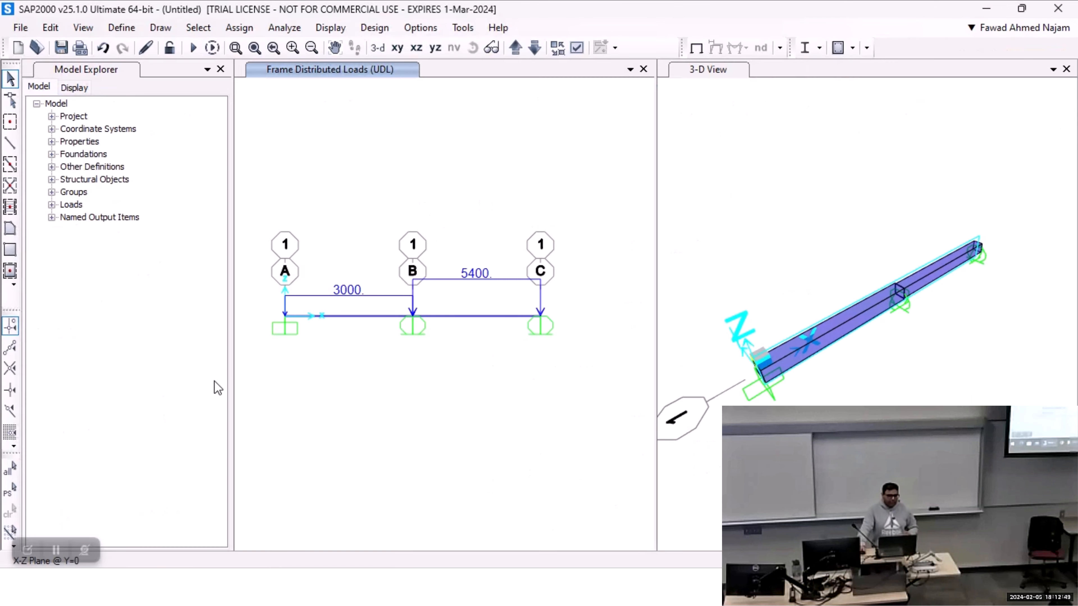
# Review the settings of the UDL load case in the load case definitions and accept them.
pyautogui.click(127, 32)
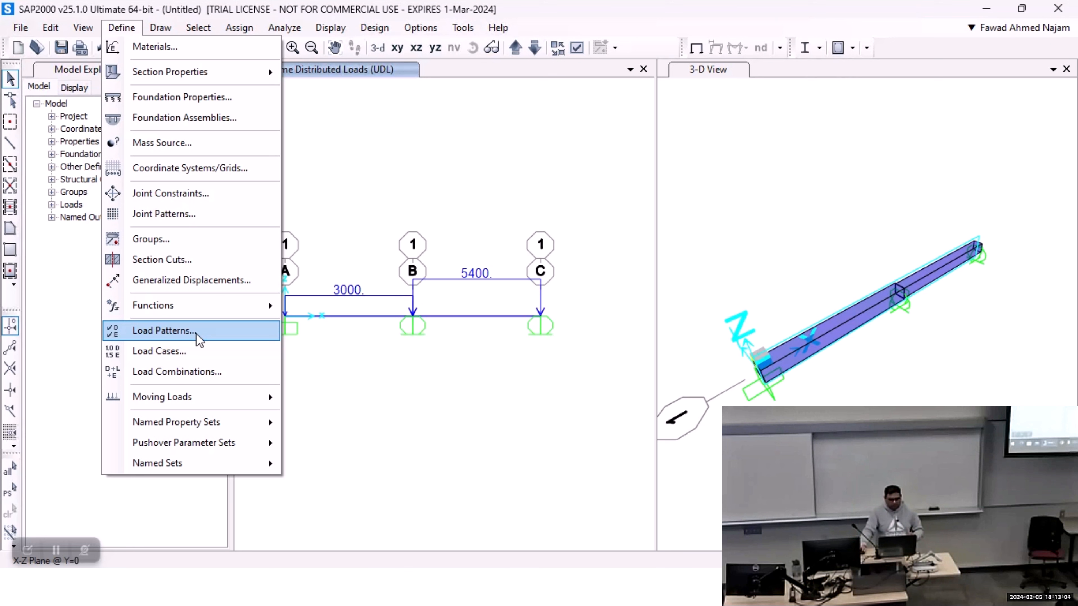
pyautogui.click(192, 352)
pyautogui.click(355, 273)
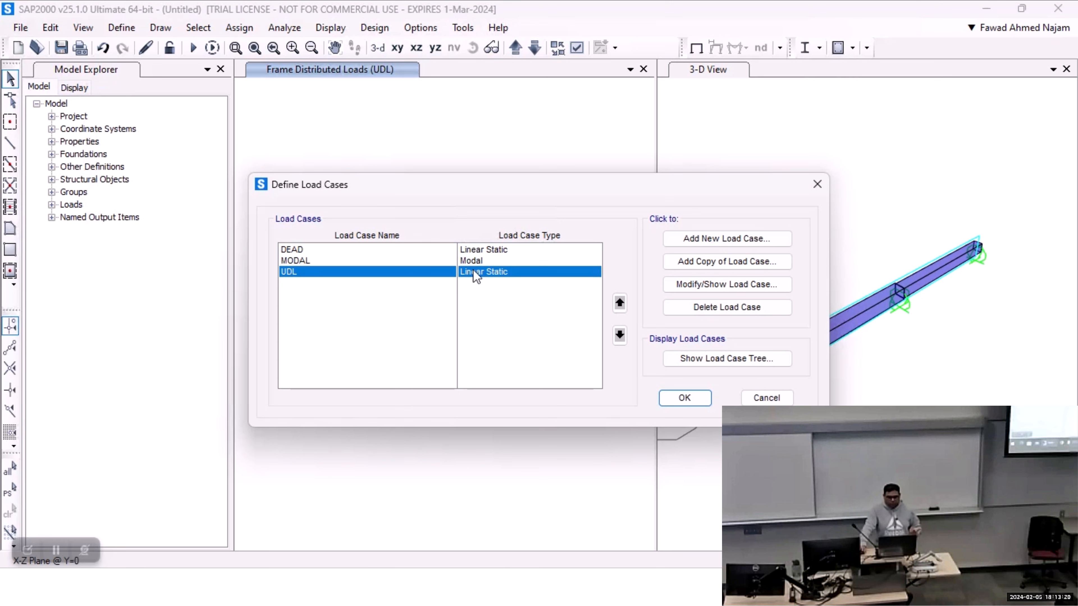
pyautogui.click(738, 283)
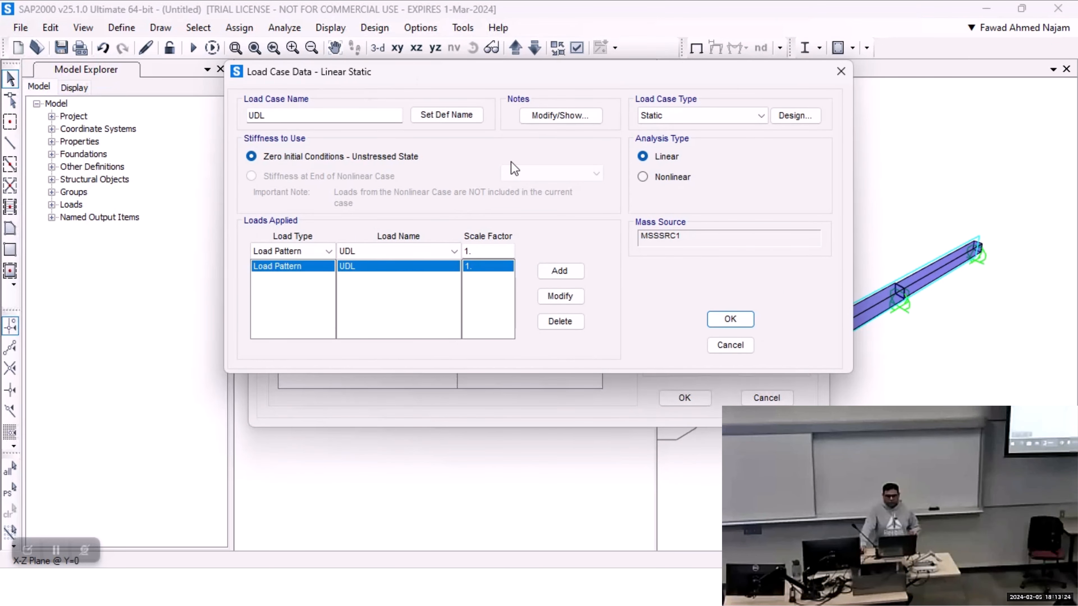
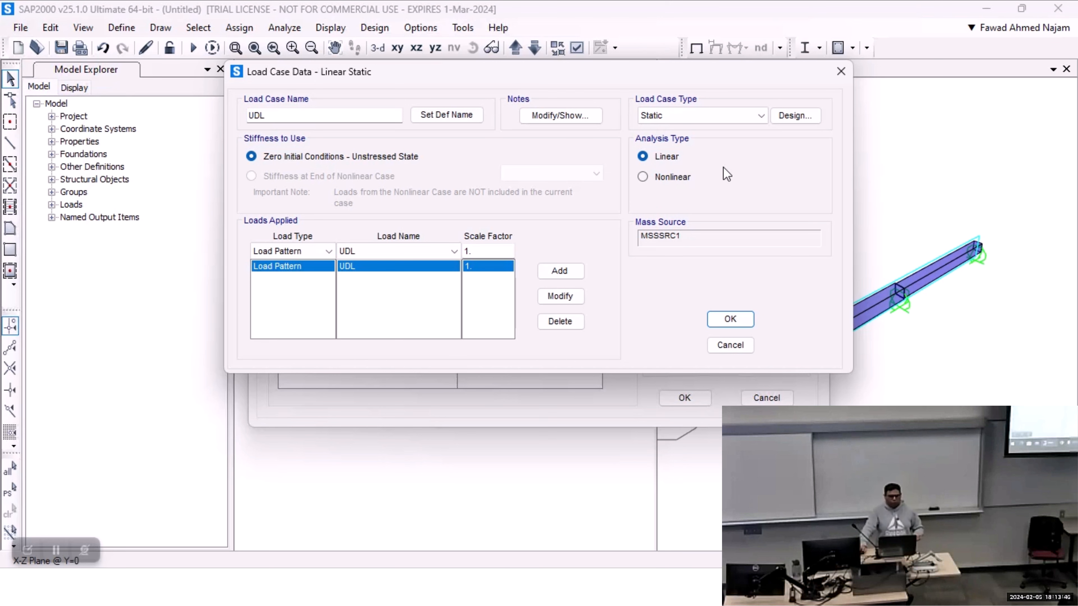
pyautogui.click(745, 319)
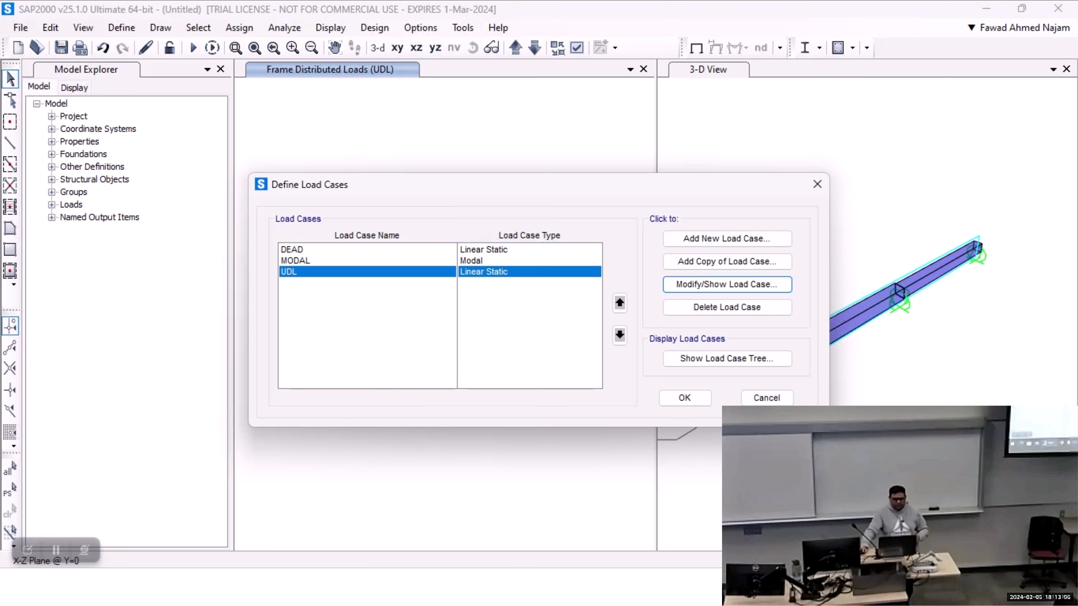
pyautogui.click(688, 400)
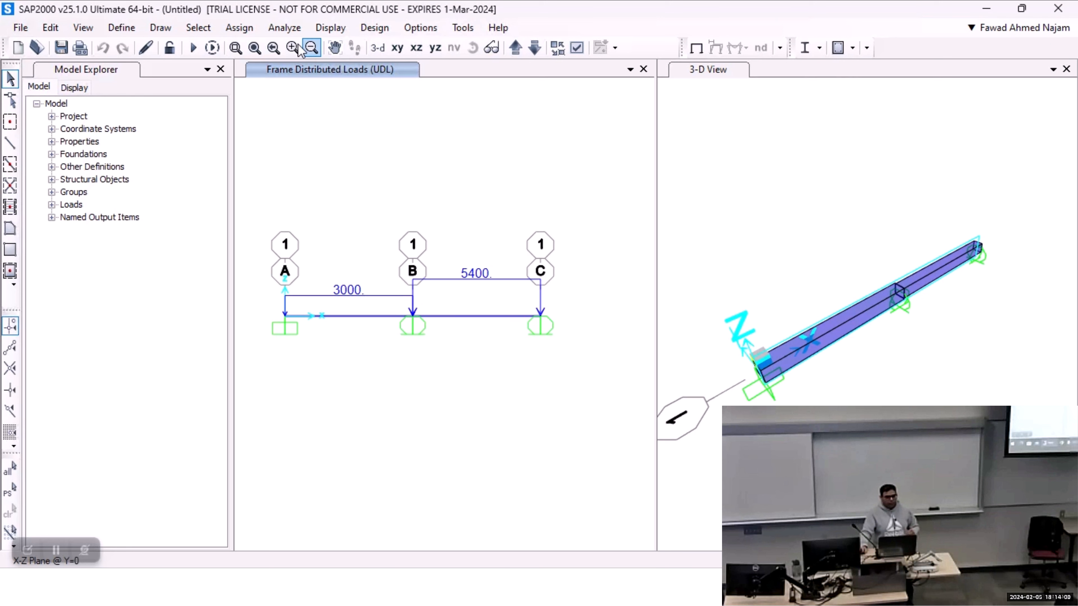
# Set the DEAD and MODAL load cases to Do Not Run, leaving only UDL for the analysis.
pyautogui.click(285, 30)
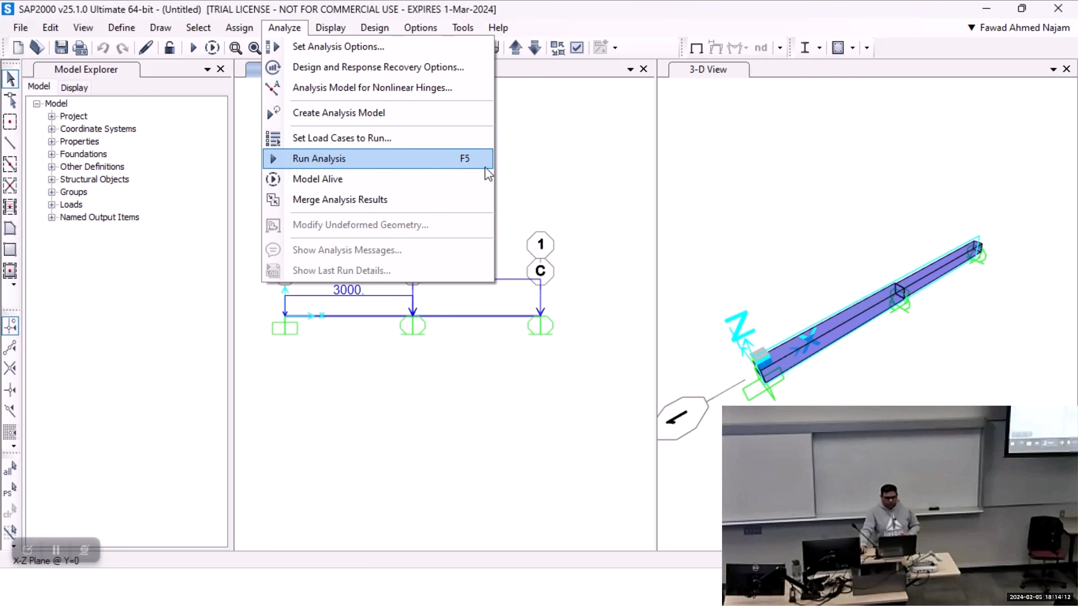
pyautogui.press('Return')
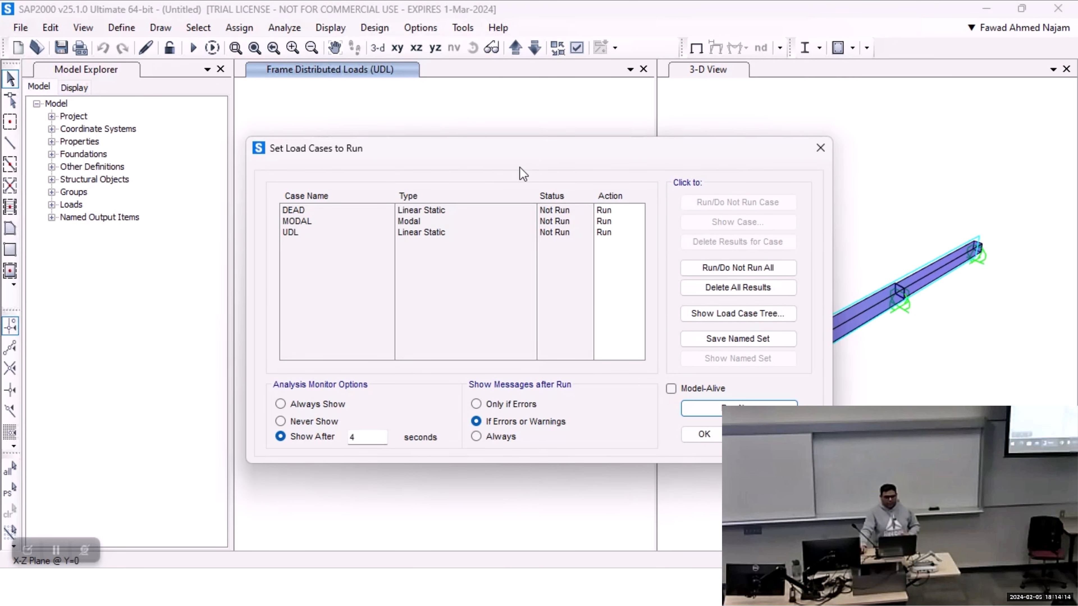
pyautogui.moveTo(337, 211); pyautogui.dragTo(613, 220)
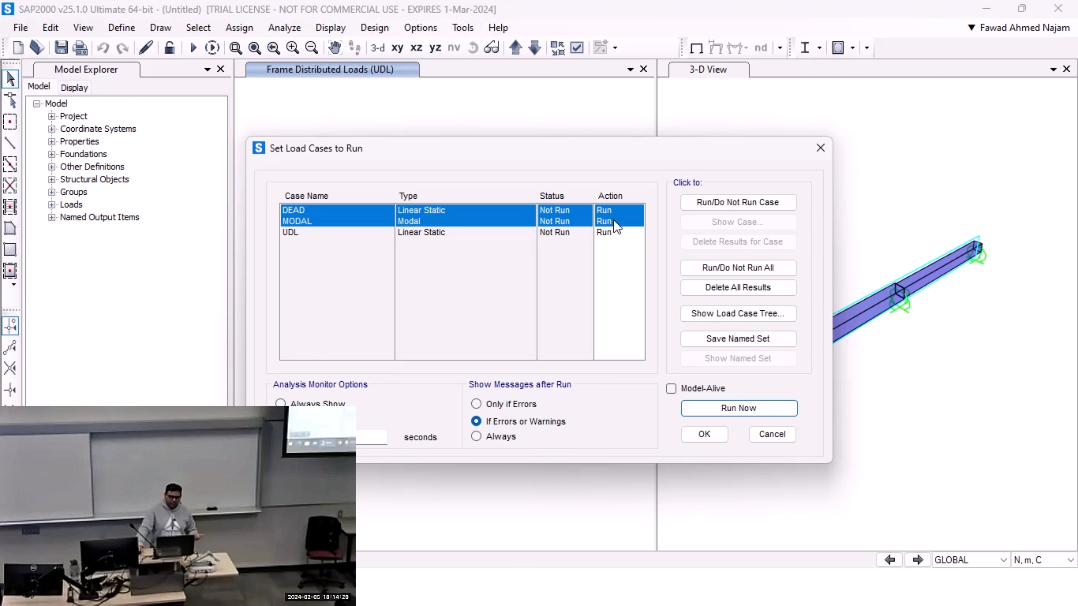
pyautogui.click(727, 208)
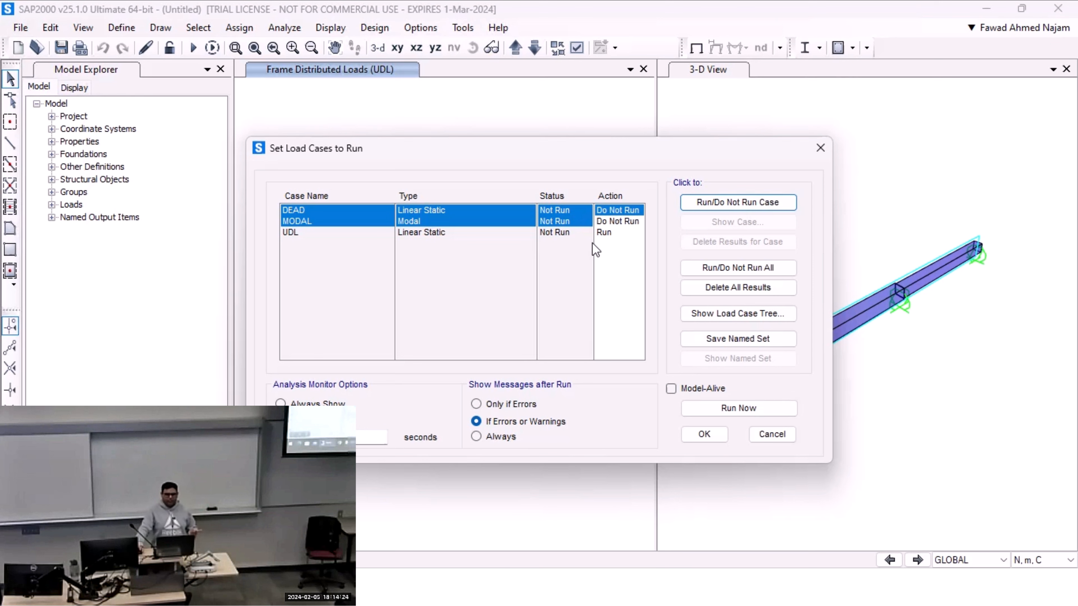
pyautogui.click(602, 236)
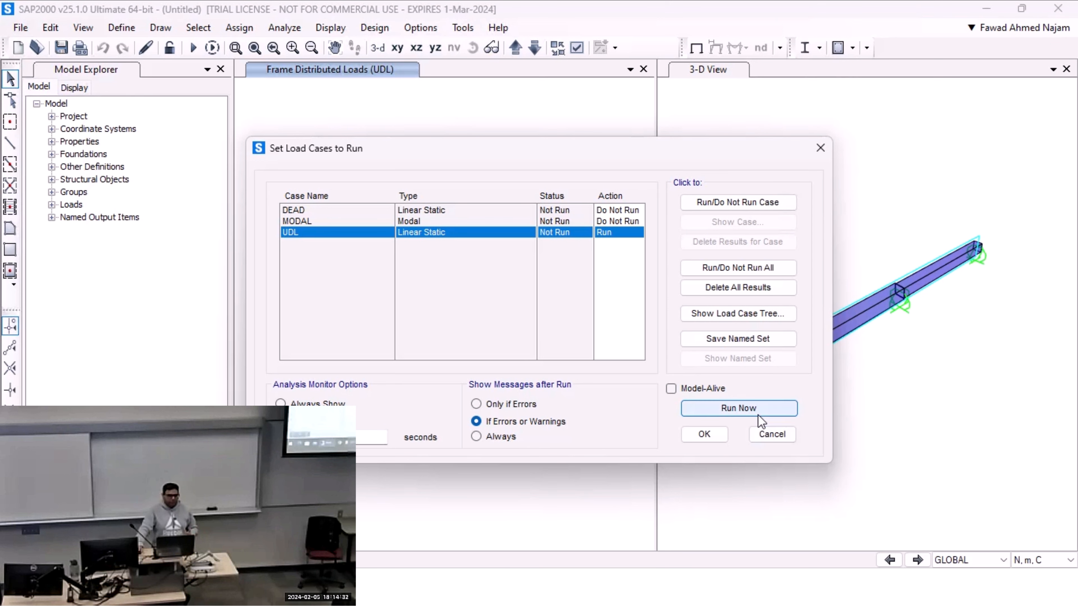
# Run the analysis, saving the model as Test Beam in the Beam Example folder.
pyautogui.click(766, 409)
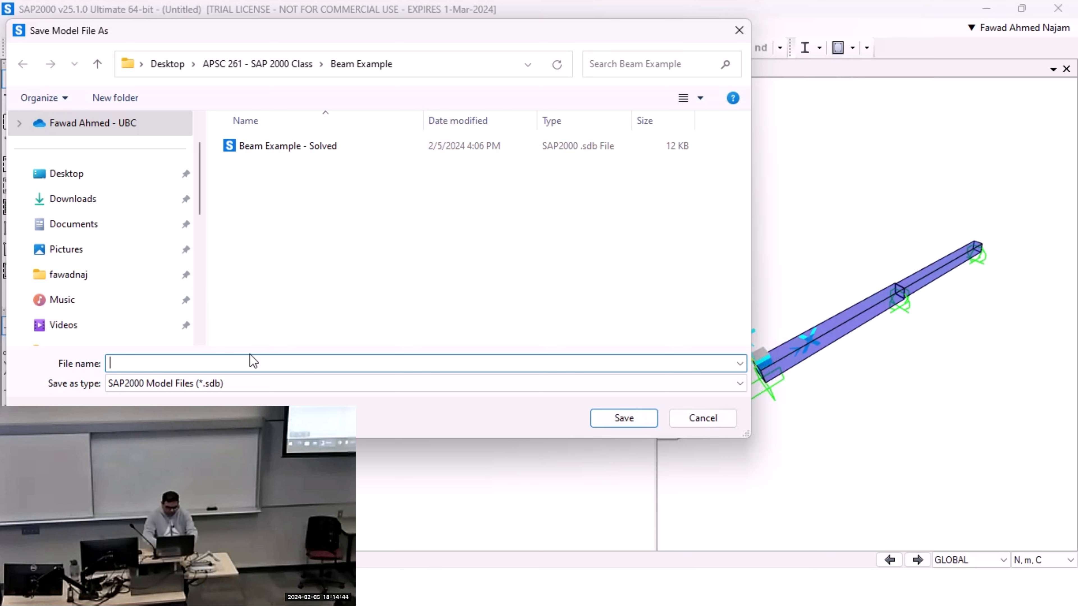
pyautogui.write('Test')
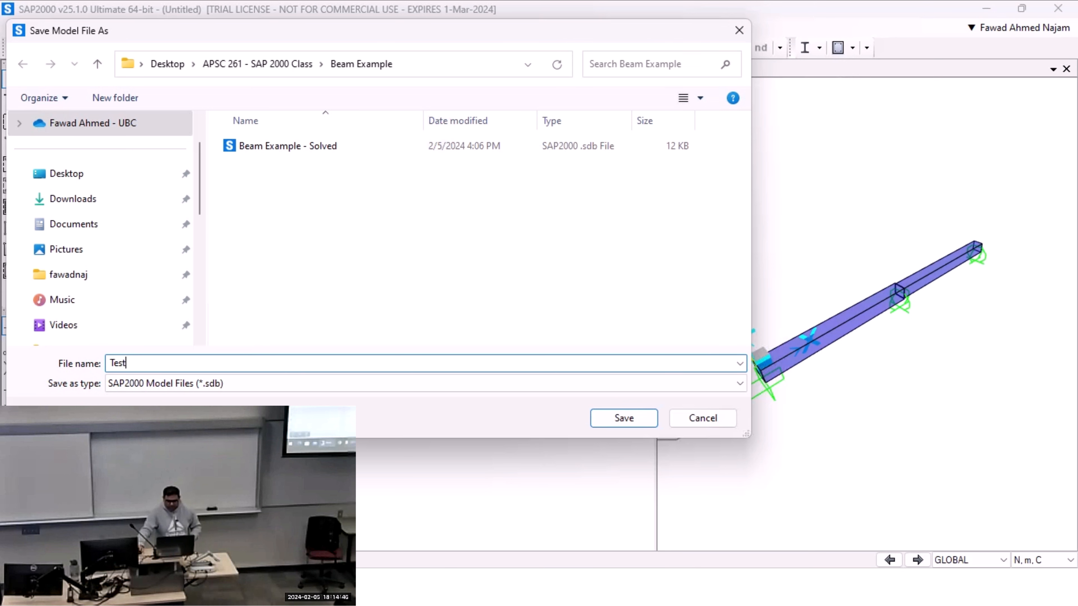
pyautogui.write(' Beam')
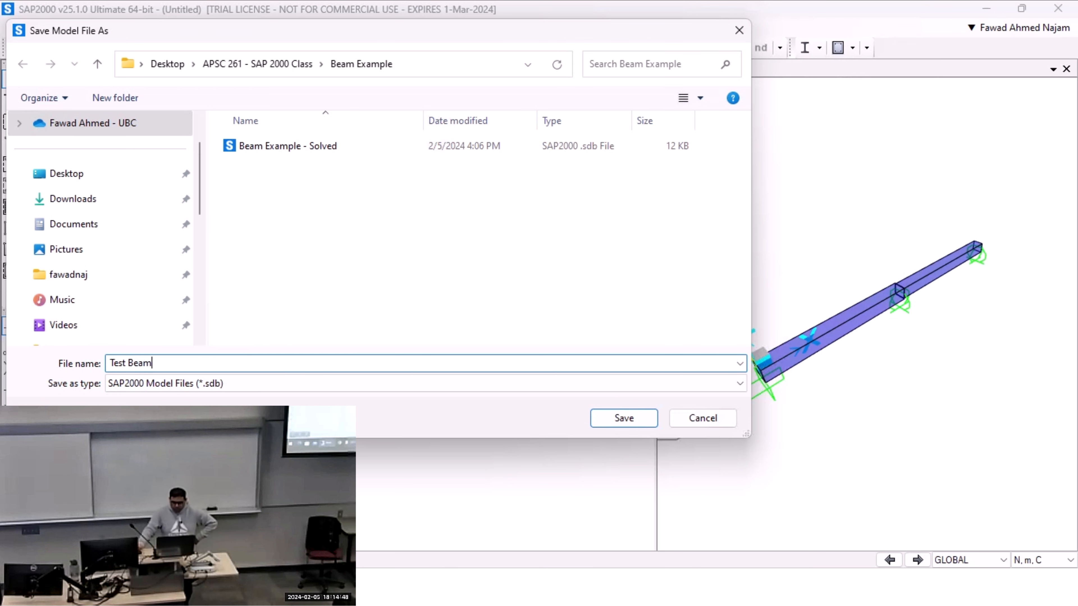
pyautogui.click(611, 418)
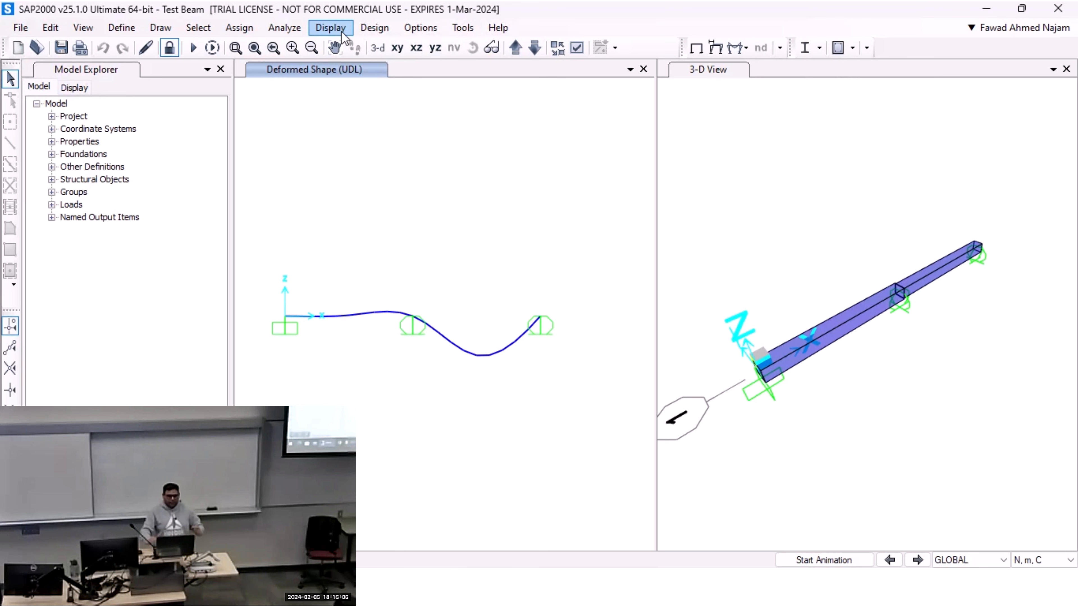
# Display the Moment 3-3 frame force diagram for the UDL case with automatic scaling and filled diagrams.
pyautogui.click(330, 28)
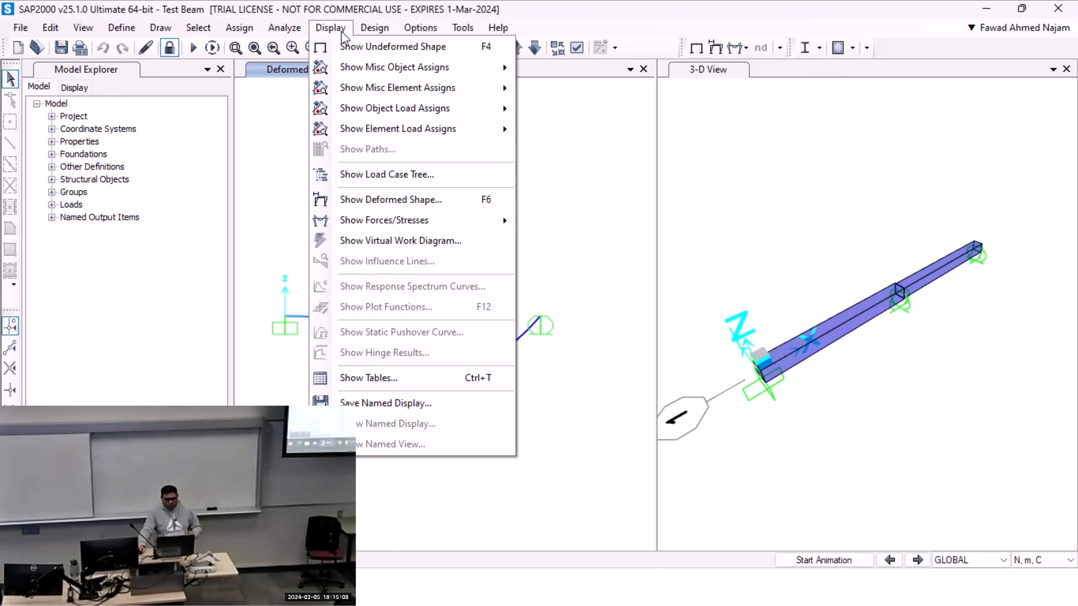
pyautogui.click(257, 152)
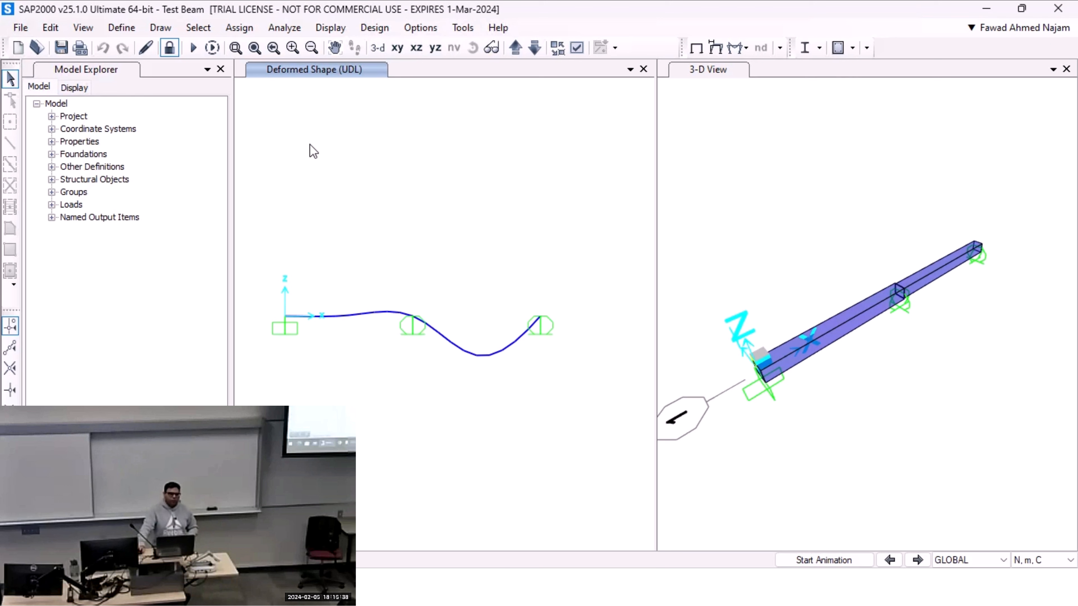
pyautogui.click(332, 29)
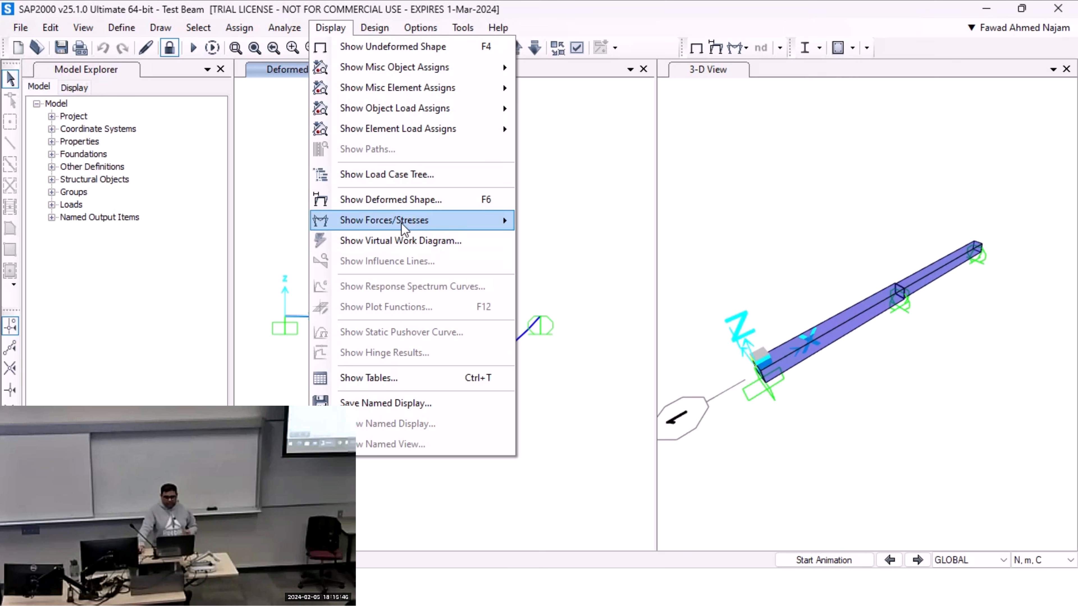
pyautogui.moveTo(403, 229)
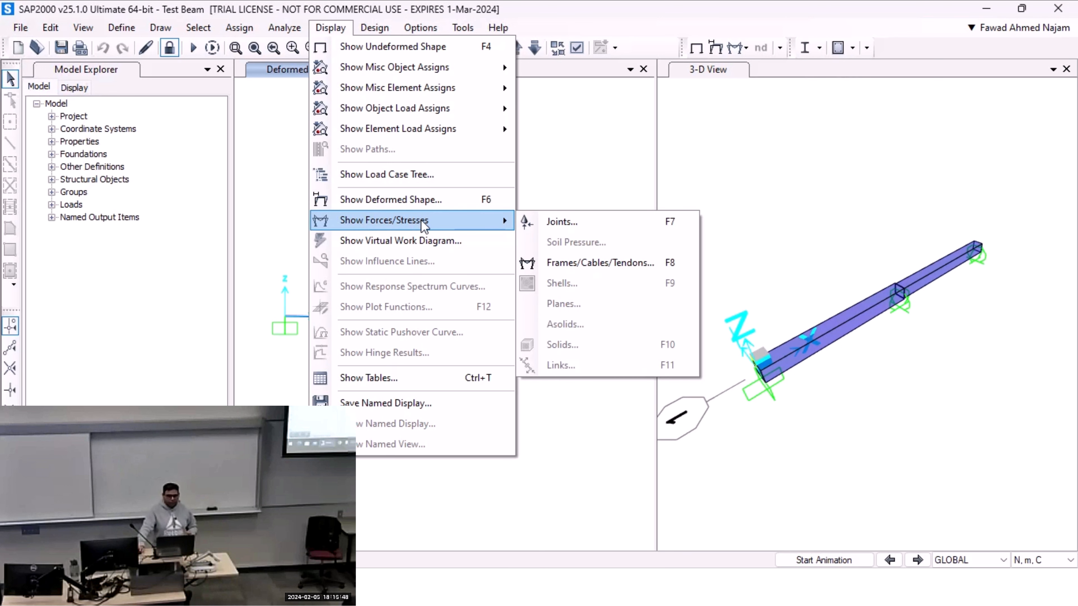
pyautogui.click(574, 265)
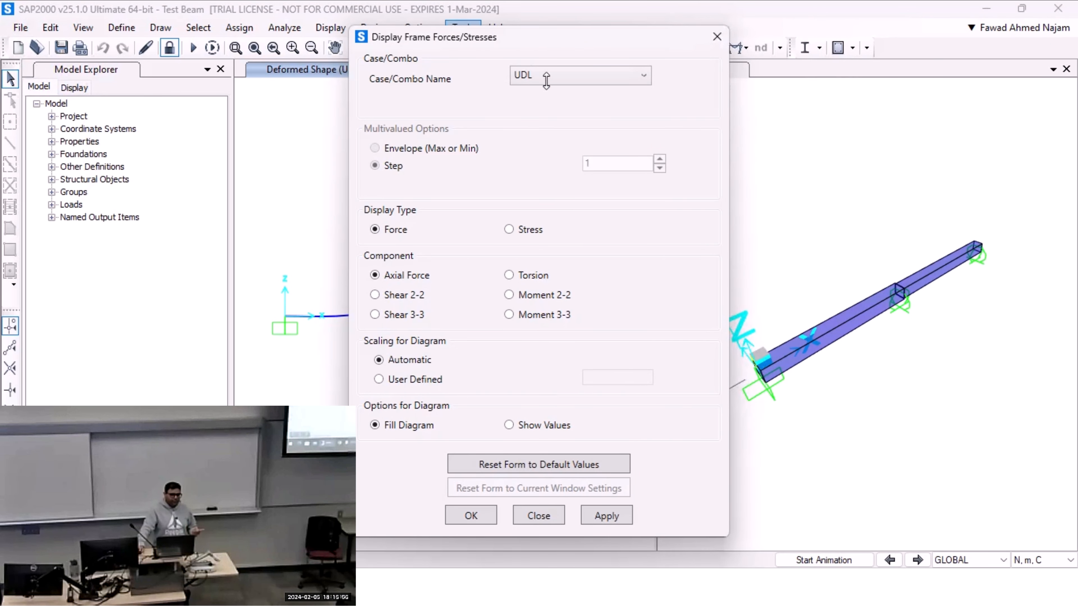
pyautogui.click(571, 83)
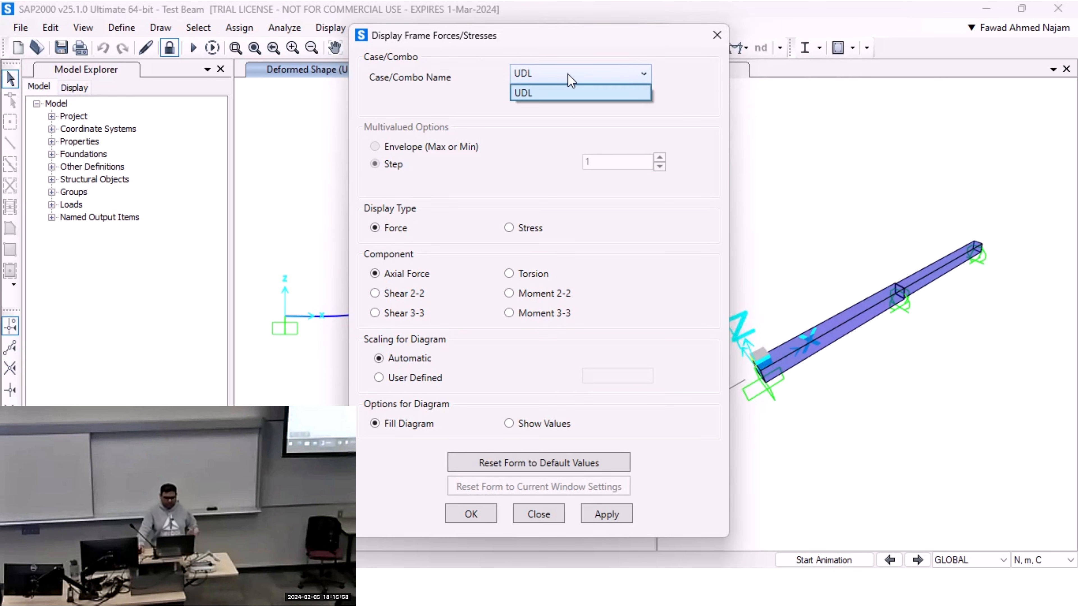
pyautogui.click(569, 83)
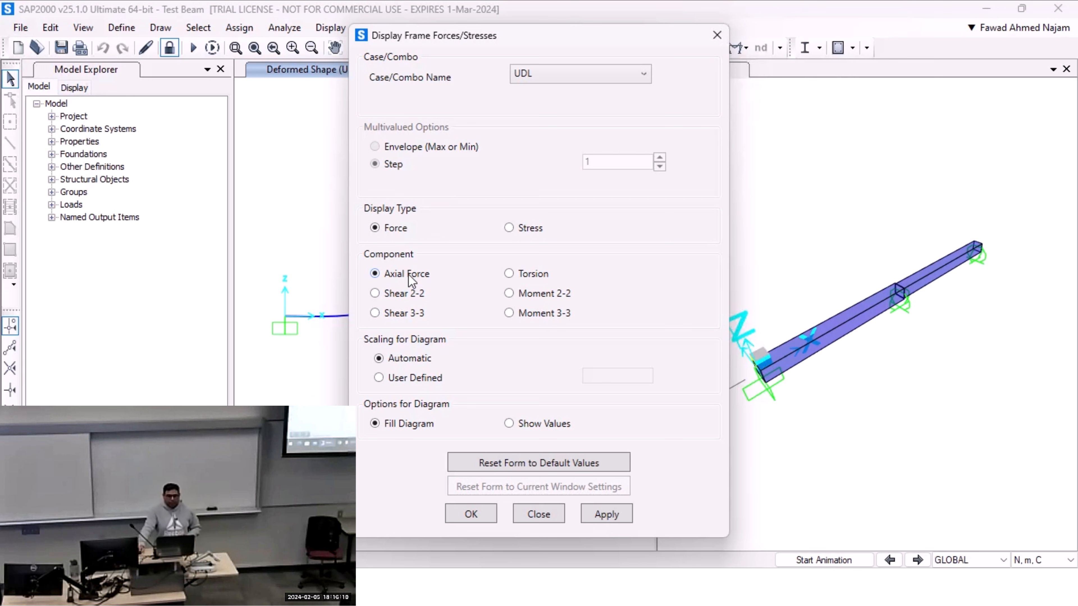
pyautogui.click(530, 315)
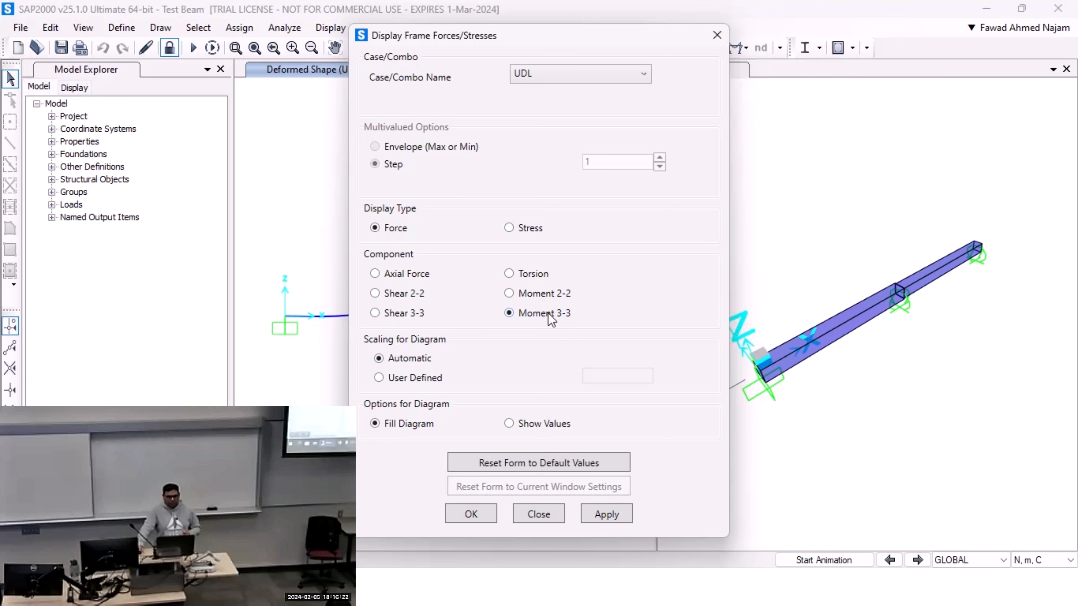
pyautogui.click(607, 516)
pyautogui.click(470, 514)
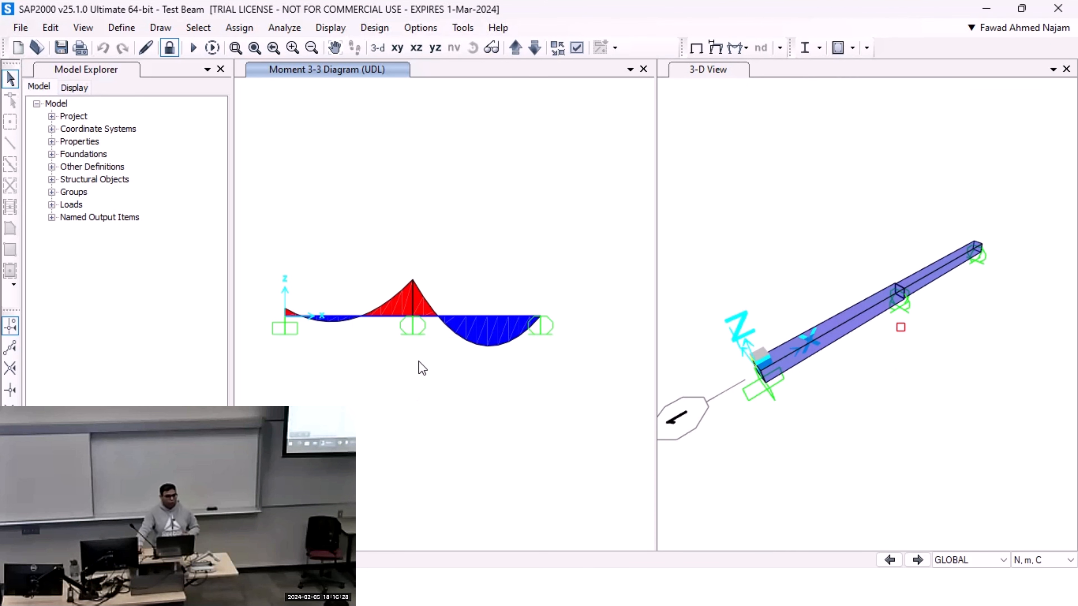
# Open the detailed diagrams of member AB and read the shear and moment at its start, location 0 m.
pyautogui.moveTo(421, 366); pyautogui.dragTo(469, 359, button='middle')
pyautogui.scroll(1, 452, 368)
pyautogui.scroll(-1, 456, 367)
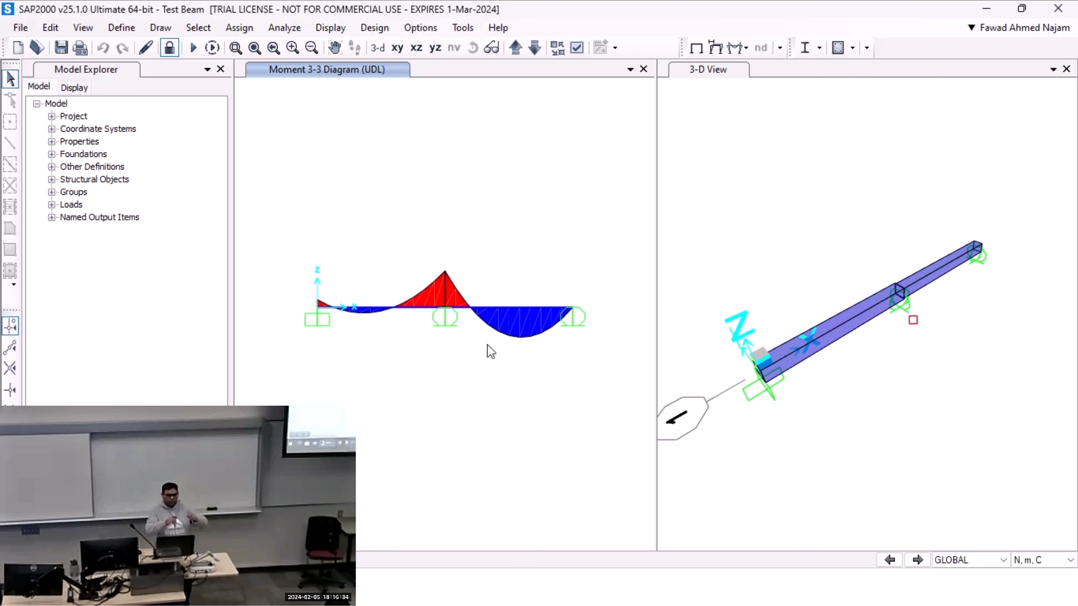
pyautogui.moveTo(433, 310)
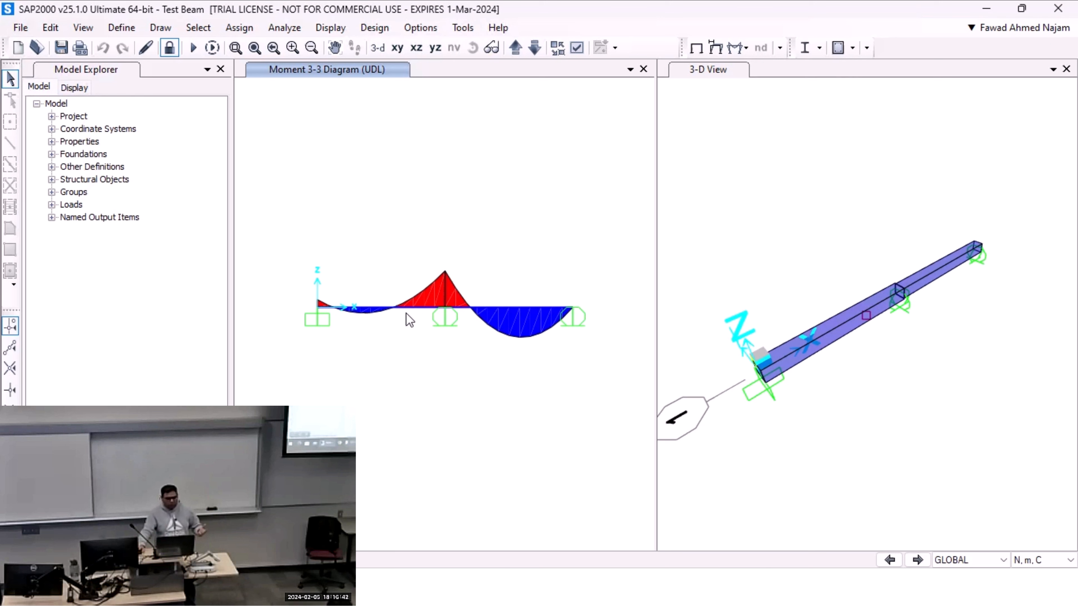
pyautogui.rightClick(387, 306)
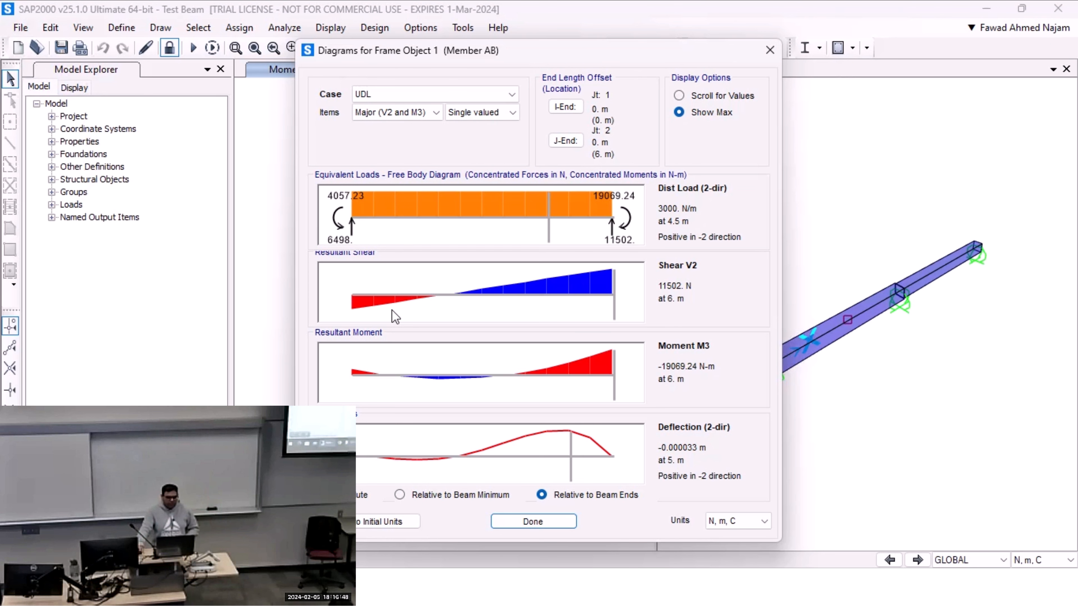
pyautogui.moveTo(463, 51); pyautogui.dragTo(448, 33)
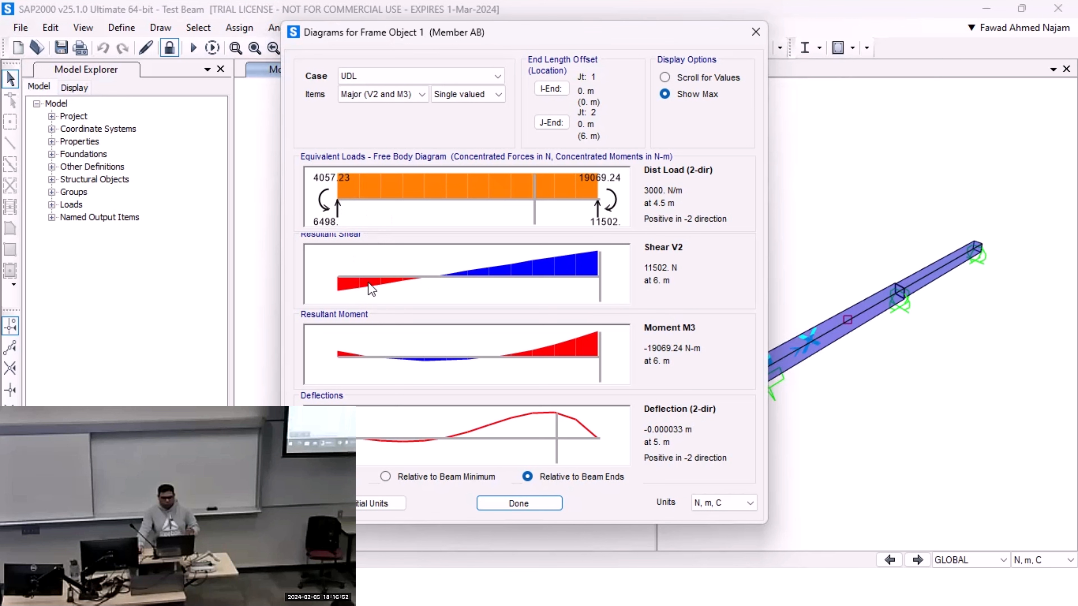
pyautogui.moveTo(447, 282); pyautogui.dragTo(343, 301)
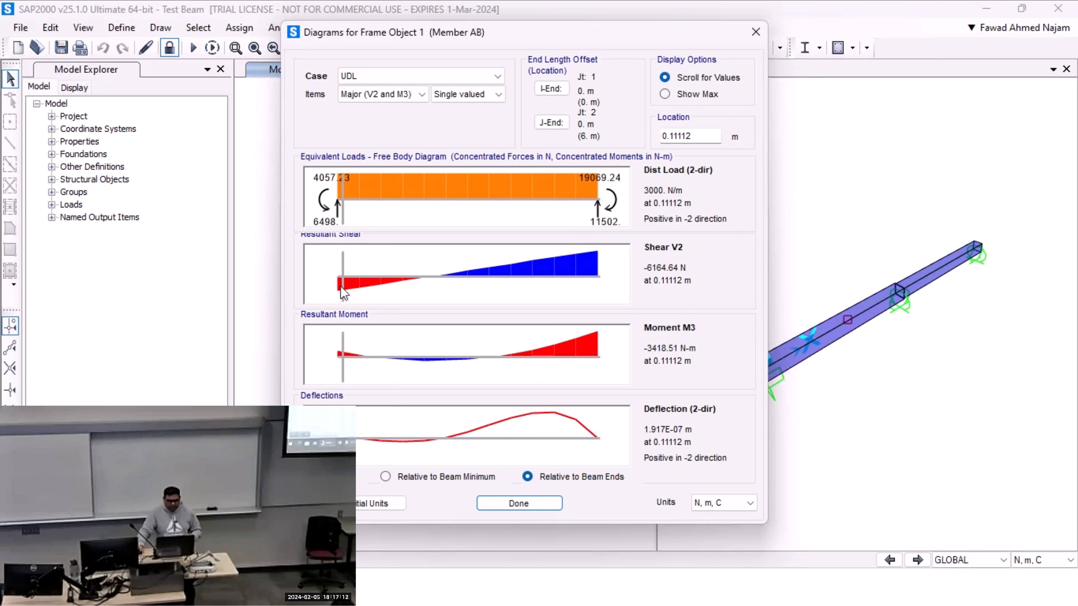
pyautogui.click(339, 276)
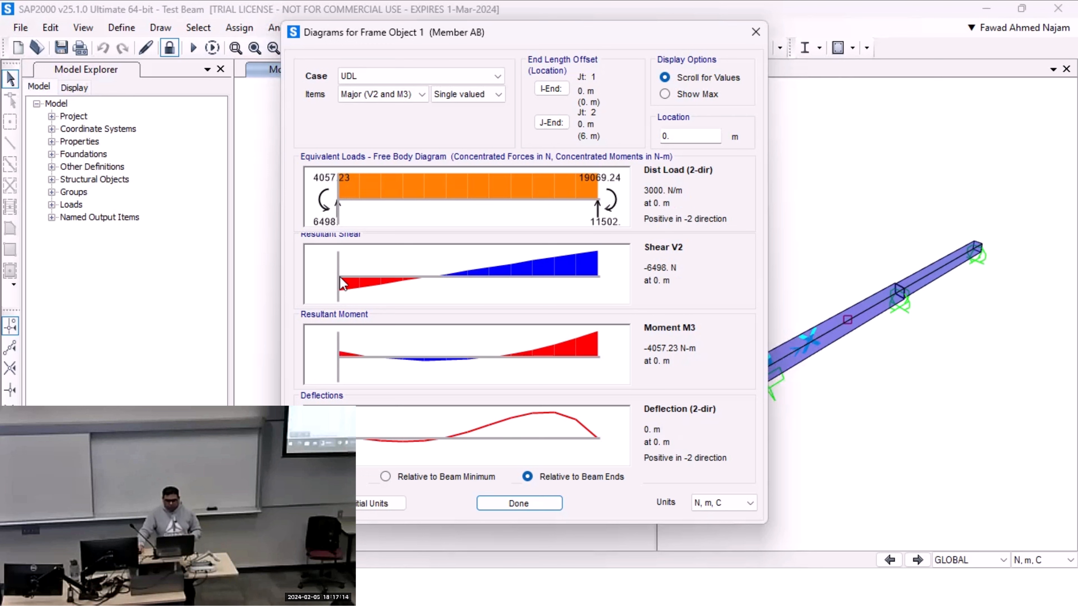
pyautogui.click(337, 280)
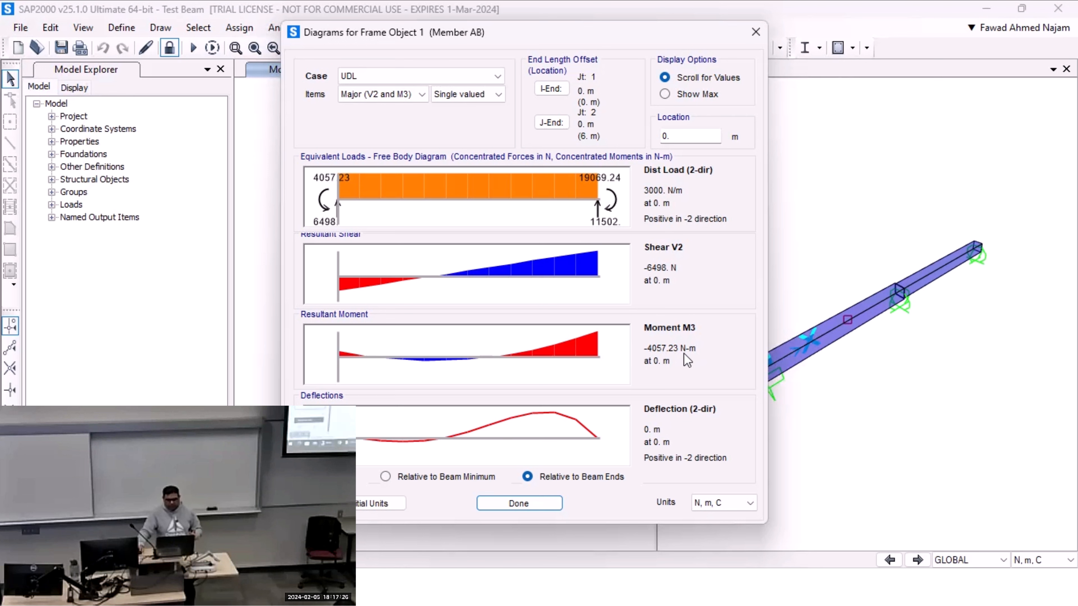
# Compare member AB's results with the PowerPoint solution slide, close its diagrams in SAP2000, and return to the slide.
pyautogui.click(543, 583)
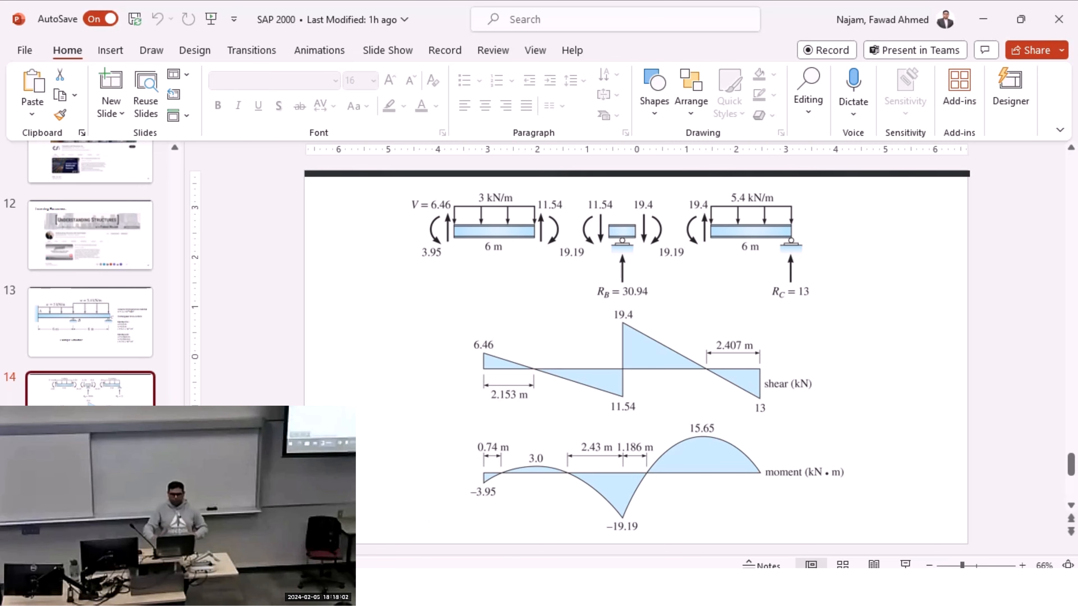
pyautogui.hotkey('alt', 'Tab')
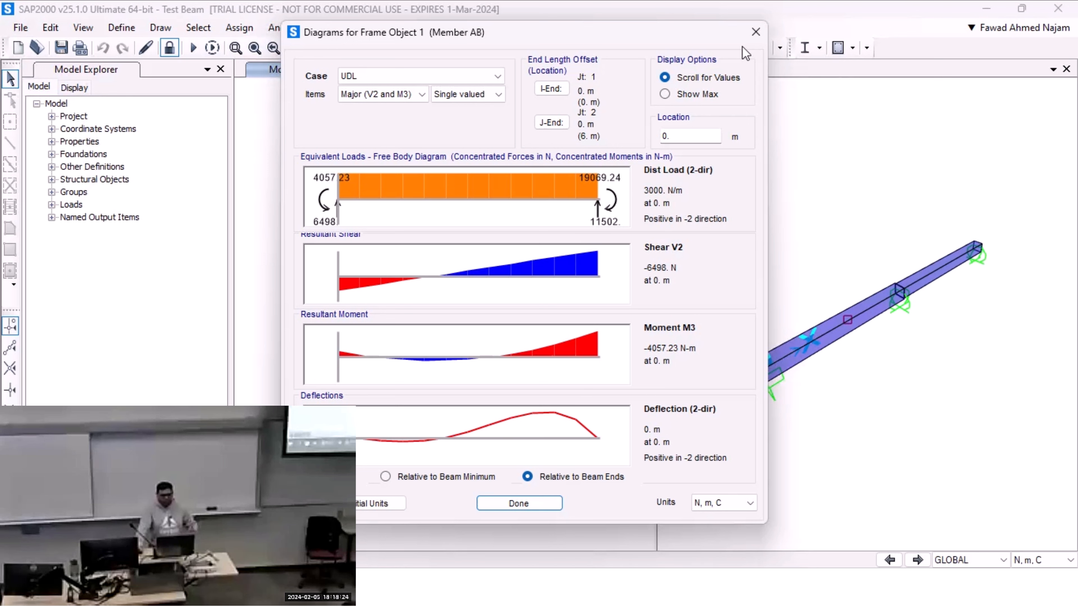
pyautogui.click(756, 32)
pyautogui.moveTo(528, 325)
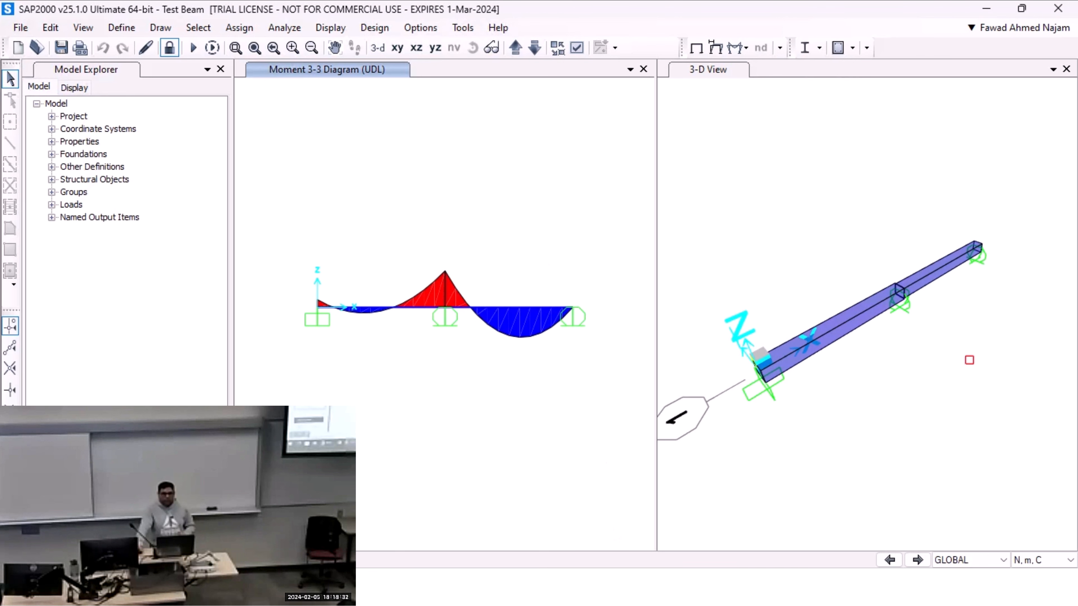
pyautogui.hotkey('alt', 'Tab')
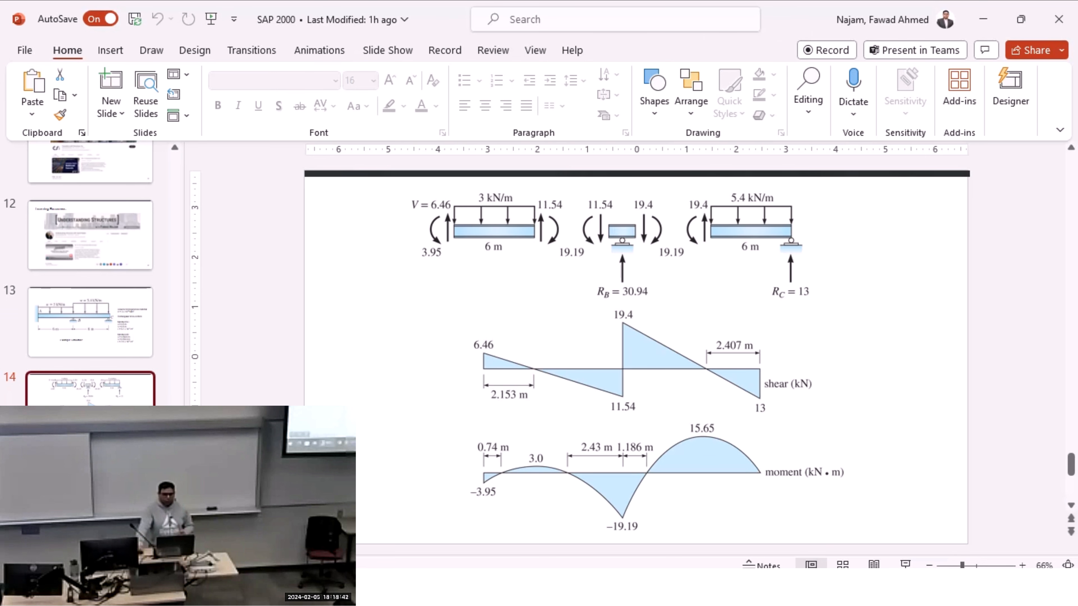
# Switch to SAP2000 and display the Shear 2-2 frame force diagram for the UDL case with automatic scaling and filled diagrams.
pyautogui.hotkey('alt', 'Tab')
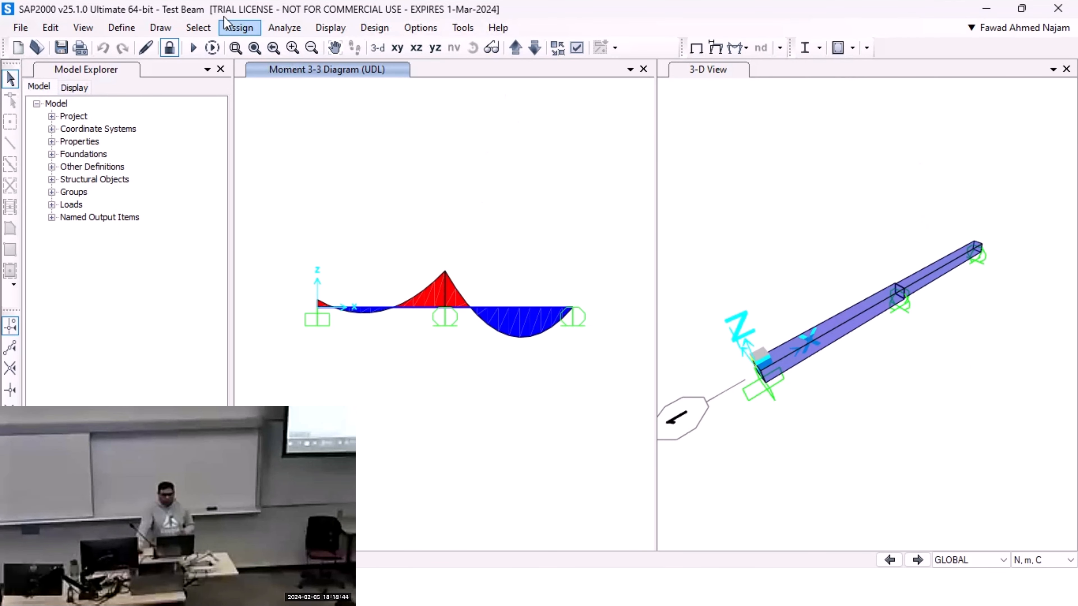
pyautogui.click(331, 27)
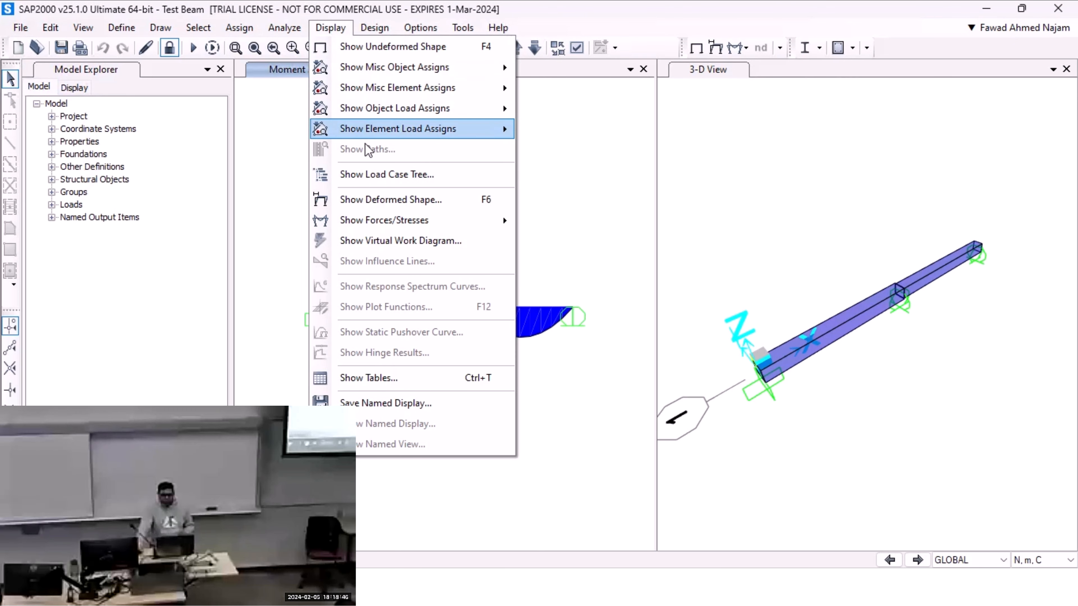
pyautogui.moveTo(506, 221)
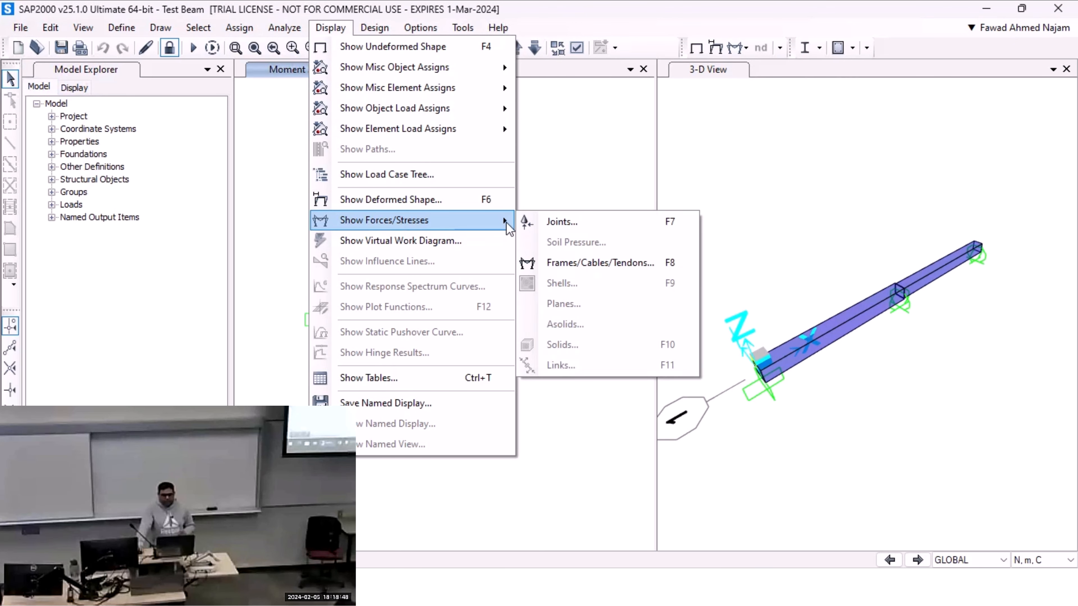
pyautogui.click(581, 263)
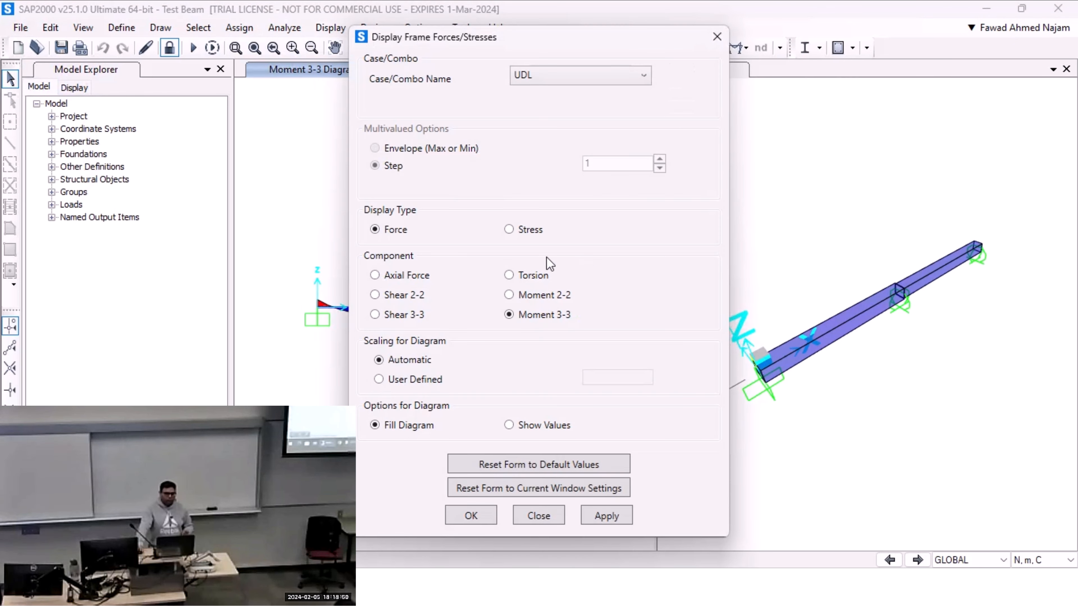
pyautogui.click(401, 298)
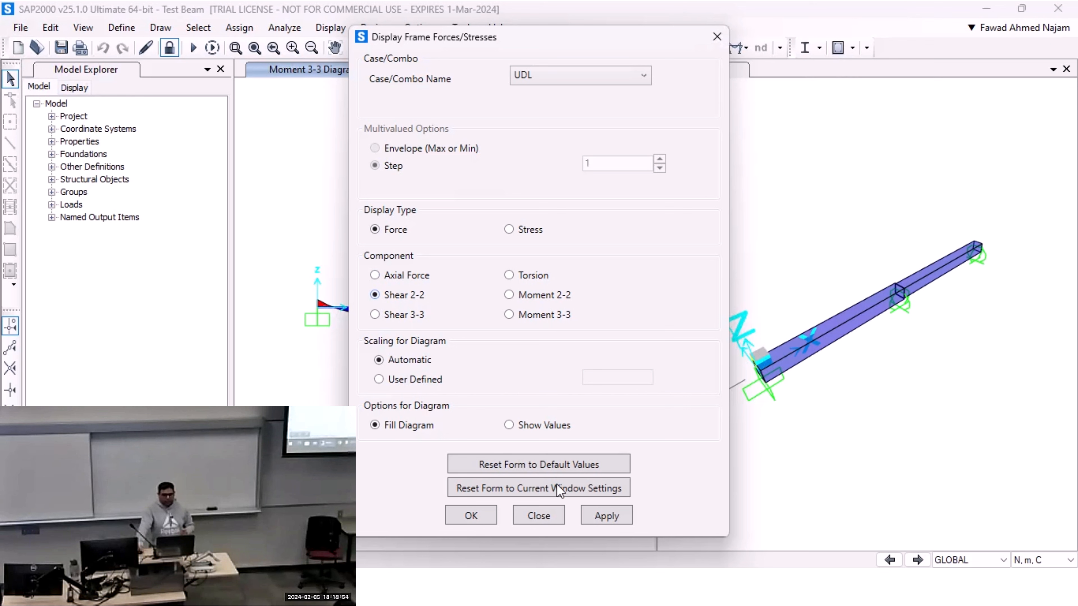
pyautogui.click(619, 515)
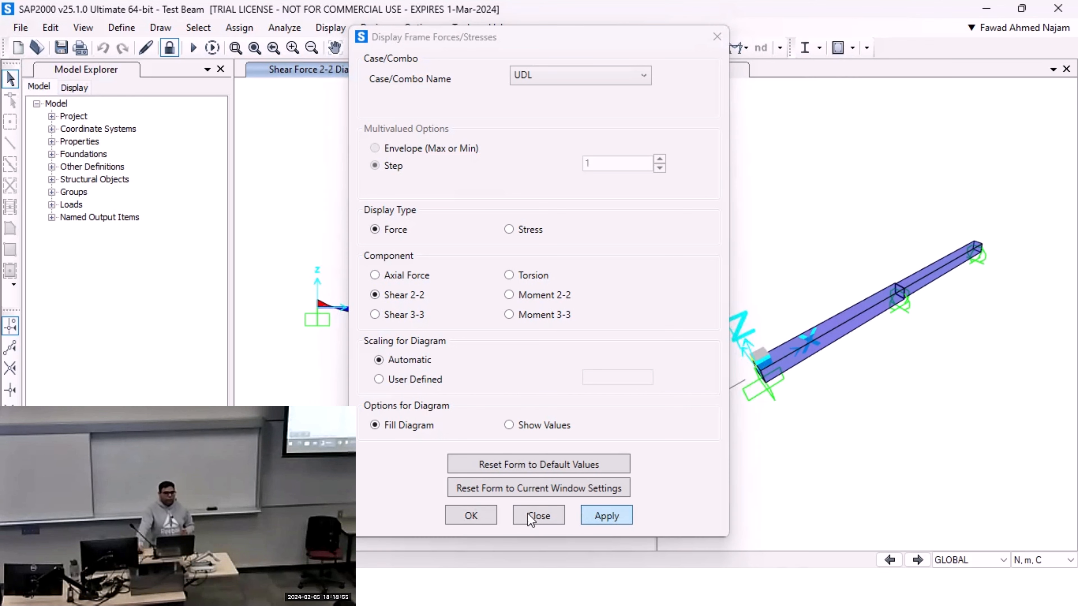
pyautogui.click(471, 516)
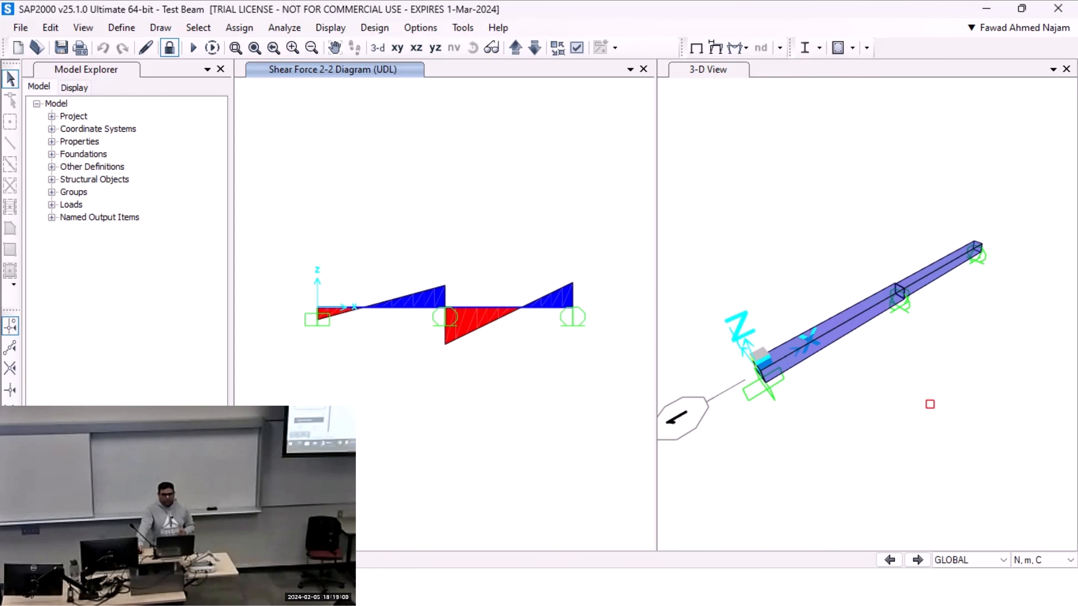
# Compare the shear diagram with the PowerPoint solution slide, and check the detailed shear and moment diagrams of member BC in SAP2000.
pyautogui.click(494, 588)
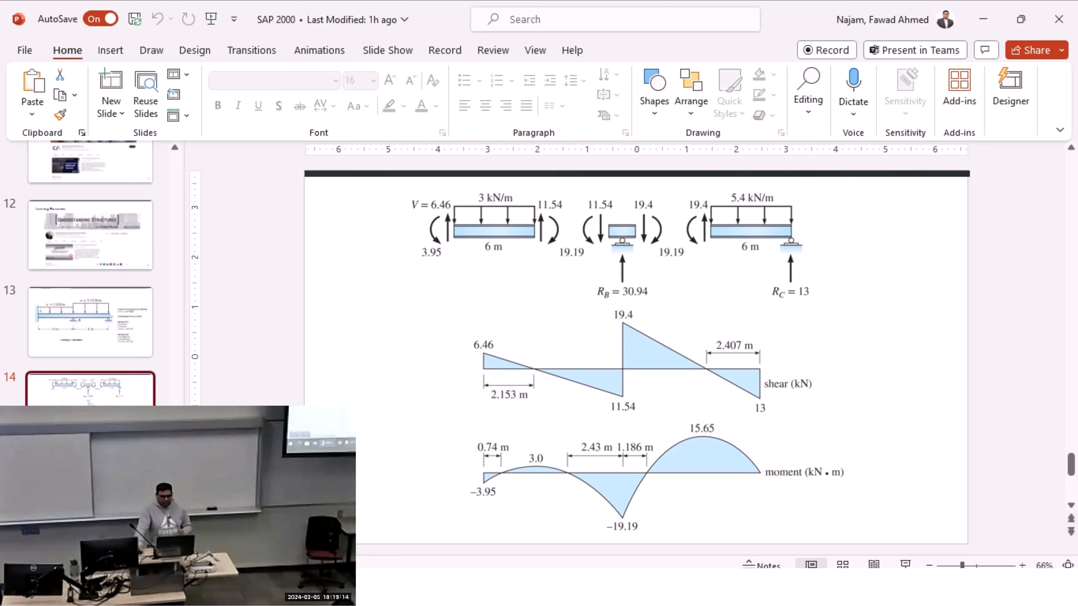
pyautogui.hotkey('alt', 'Tab')
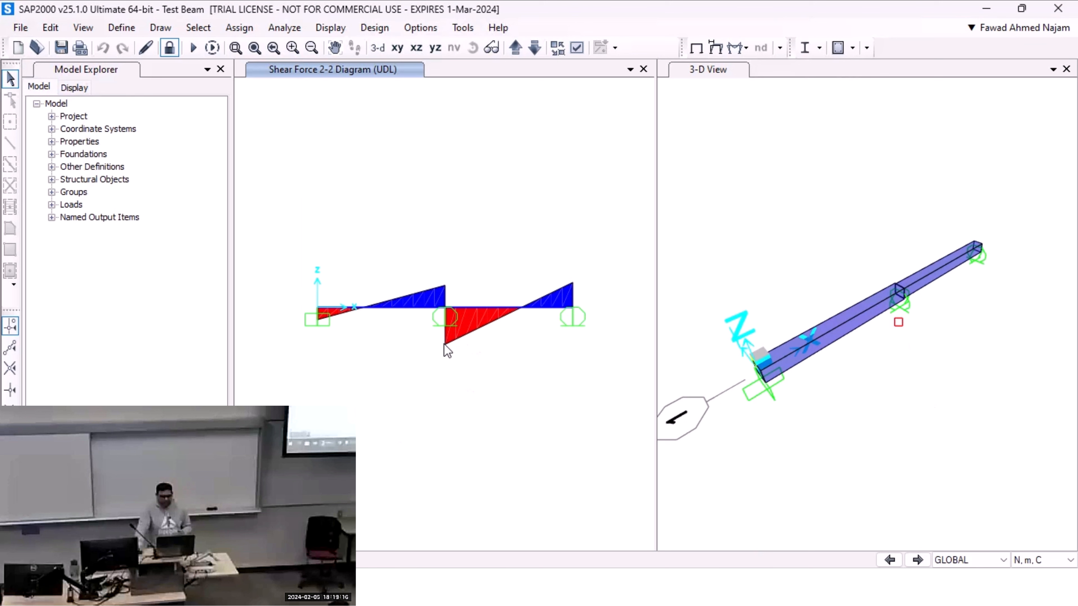
pyautogui.rightClick(491, 307)
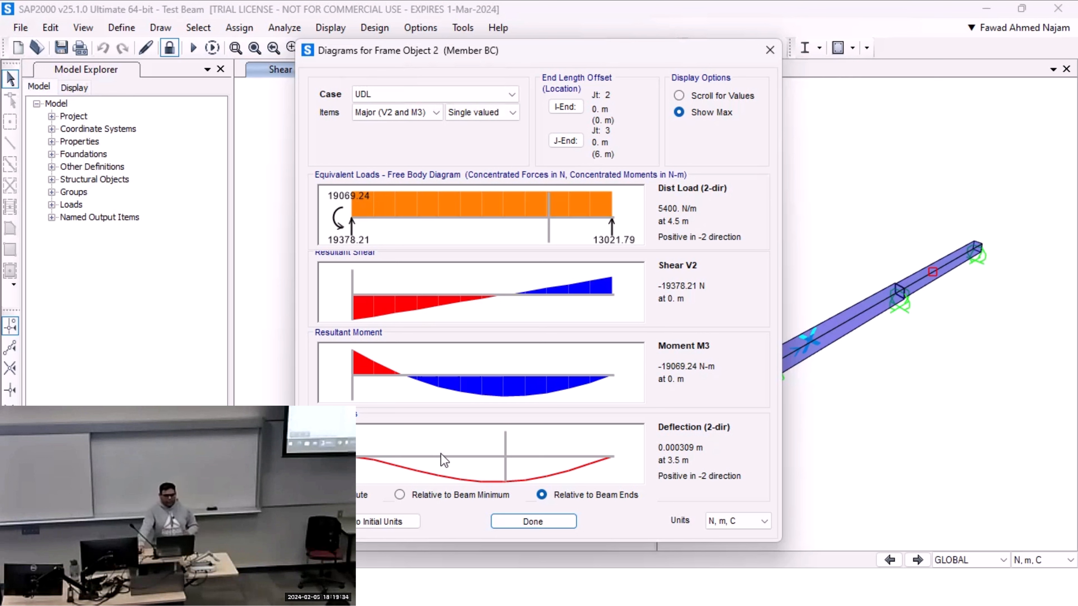
pyautogui.click(769, 51)
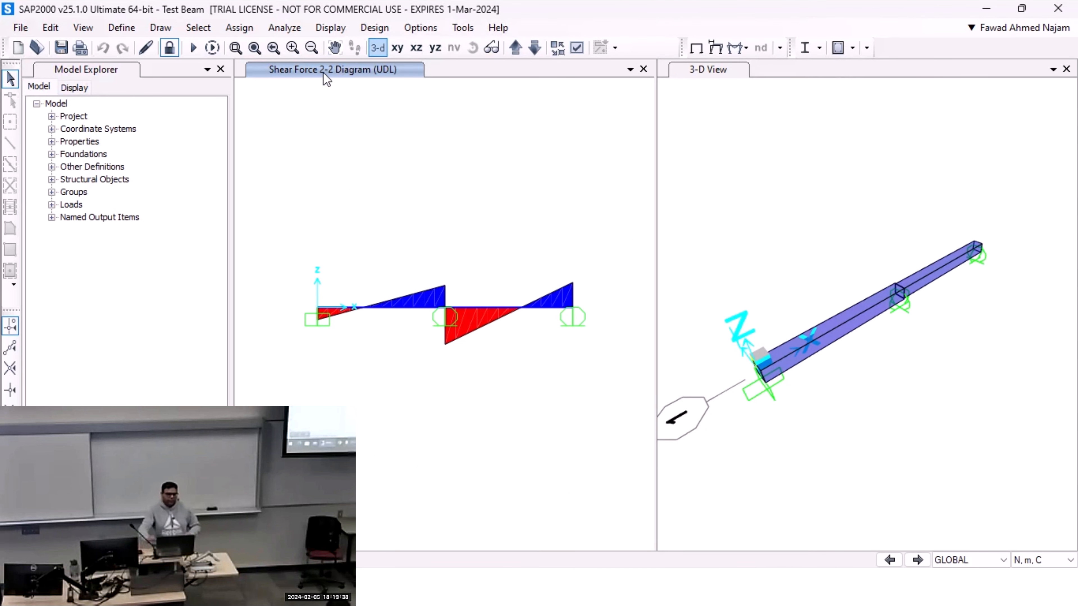
# Look through the available commands for displaying further analysis results of the beam.
pyautogui.click(284, 27)
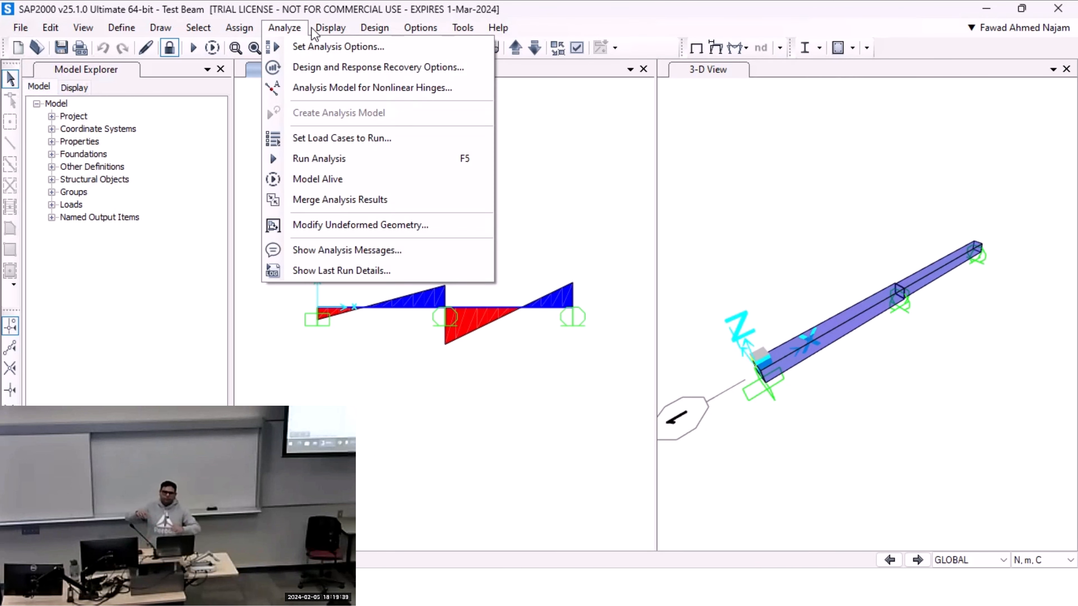
pyautogui.click(331, 28)
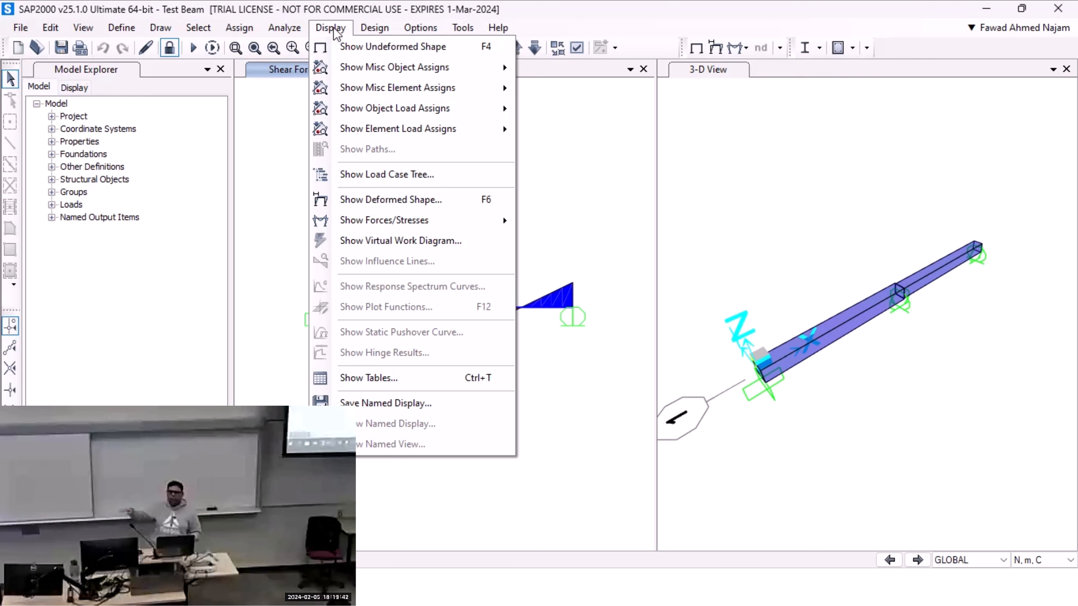